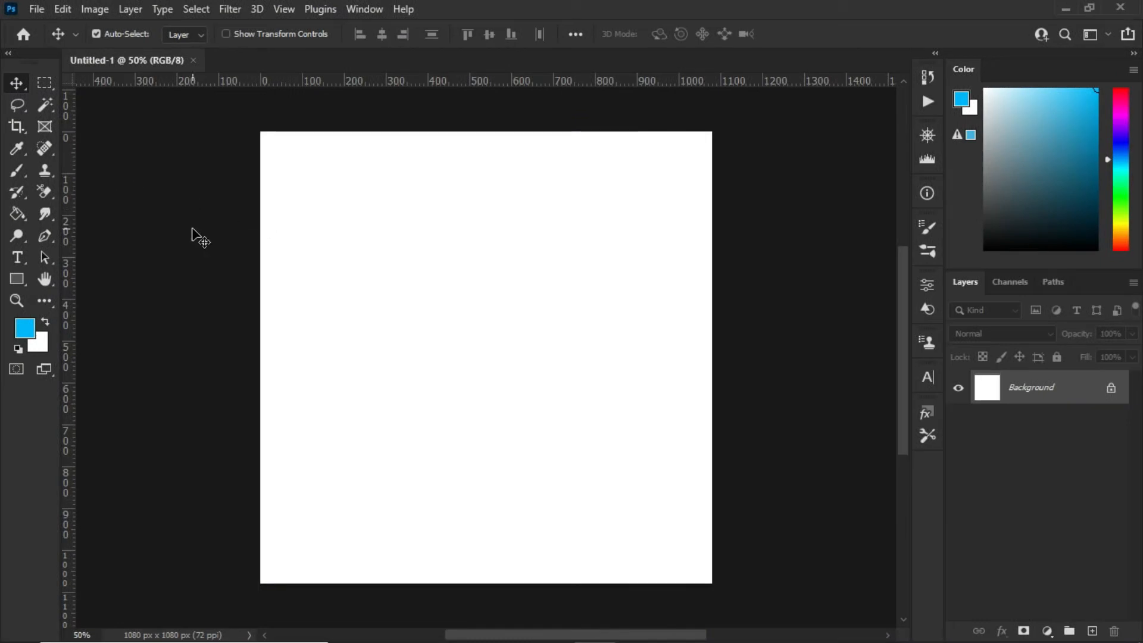
Step: Draw a blue rectangle of about 58 × 52 px near the canvas's upper-left corner to serve as a margin spacer
click(20, 281)
click(70, 281)
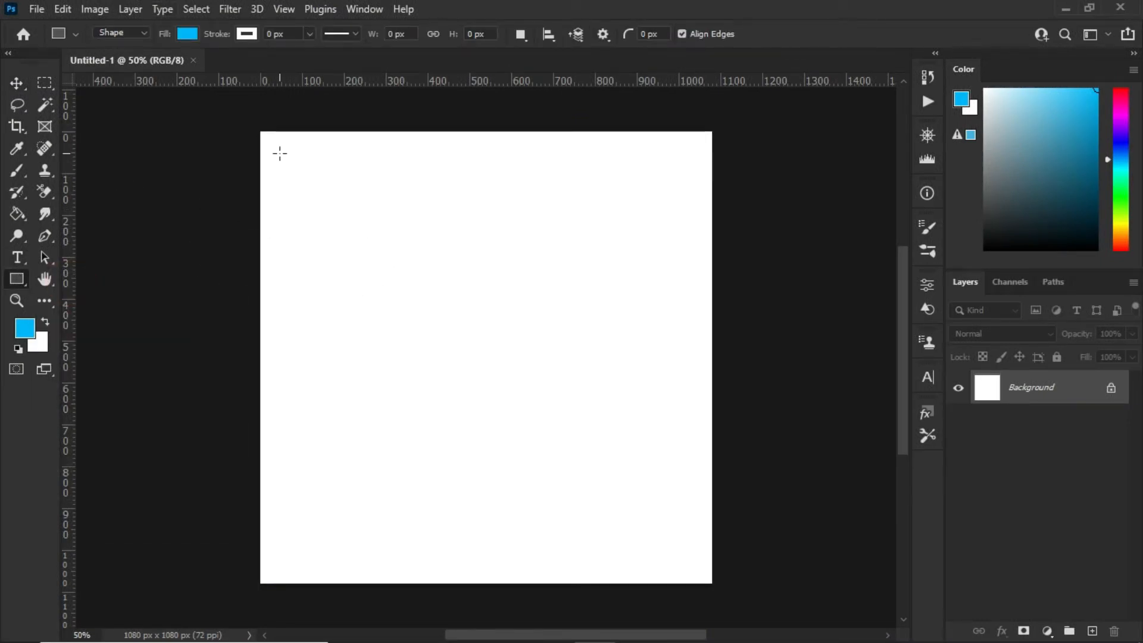
drag(273, 148, 296, 171)
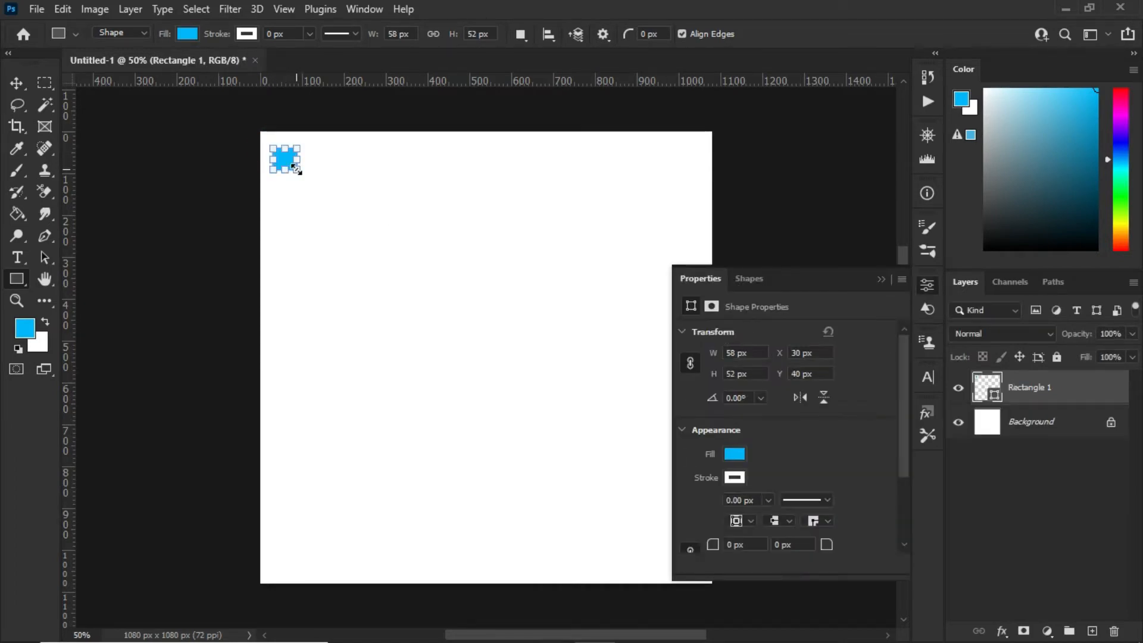
click(881, 279)
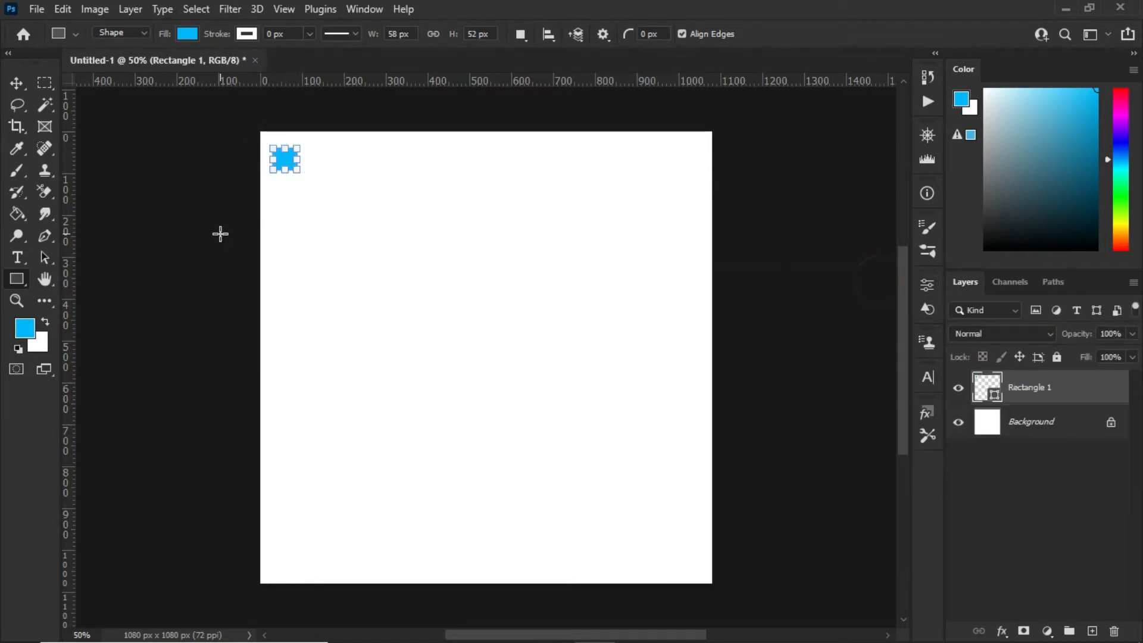
Step: Move the blue rectangle into the canvas's upper-left corner with the Path Selection Tool and create new guides from the shape
click(44, 261)
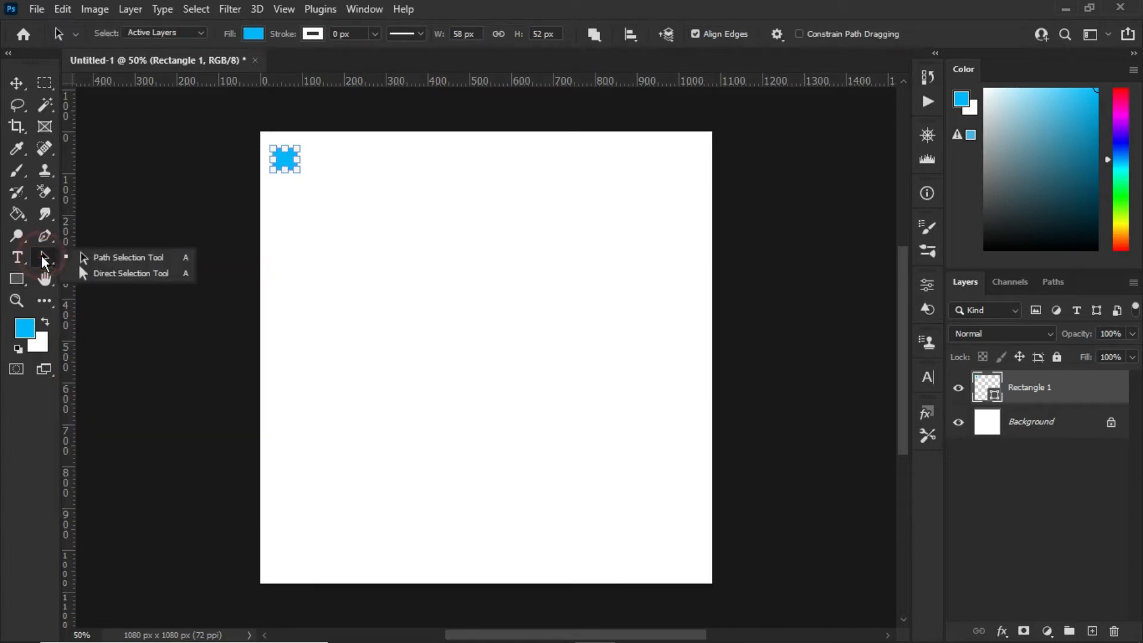
click(17, 83)
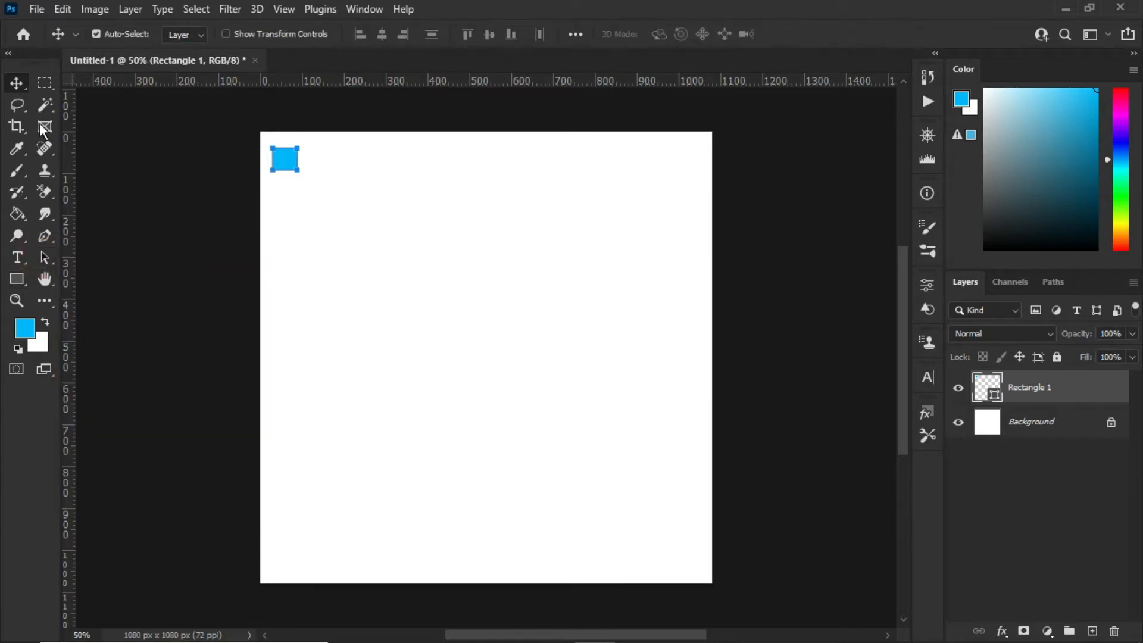
click(46, 262)
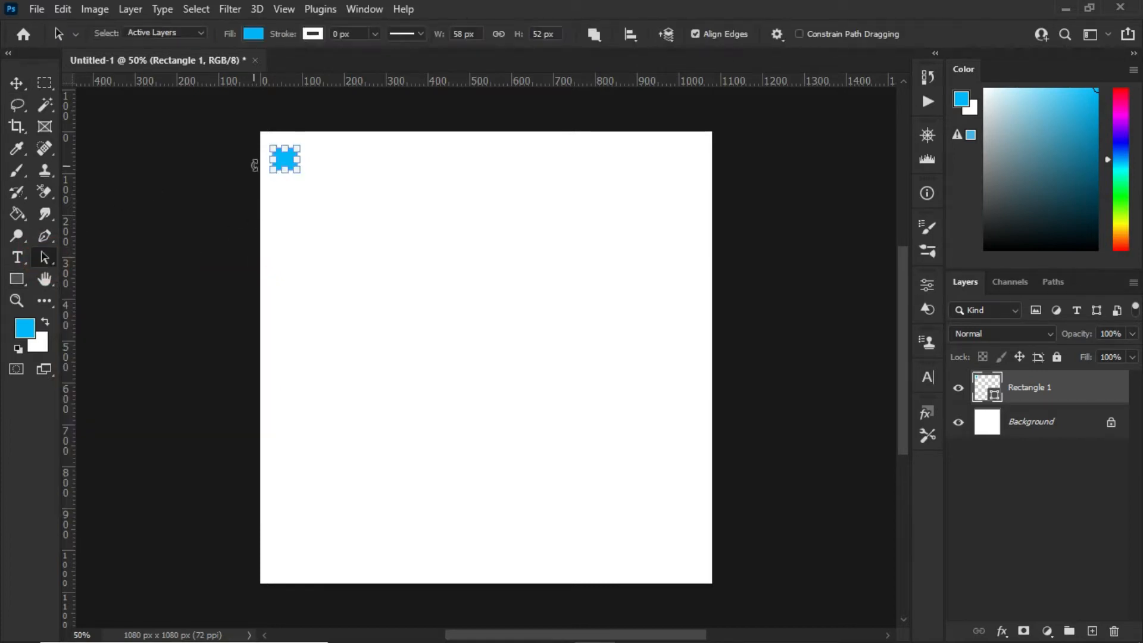
right_click(51, 254)
click(108, 256)
drag(283, 158, 273, 141)
right_click(272, 141)
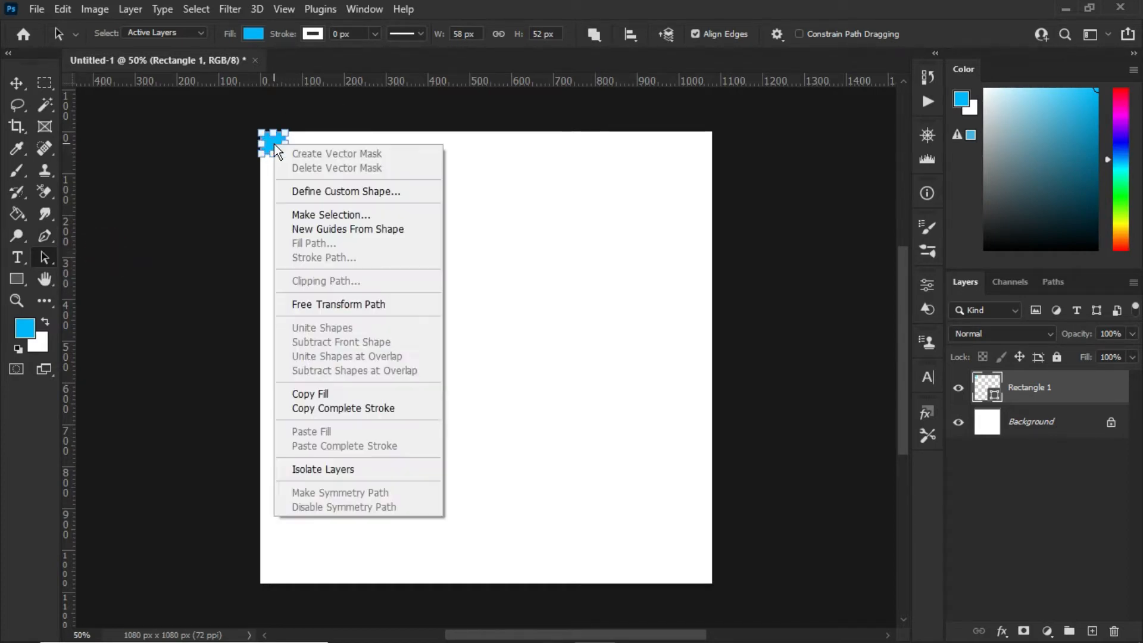
click(322, 230)
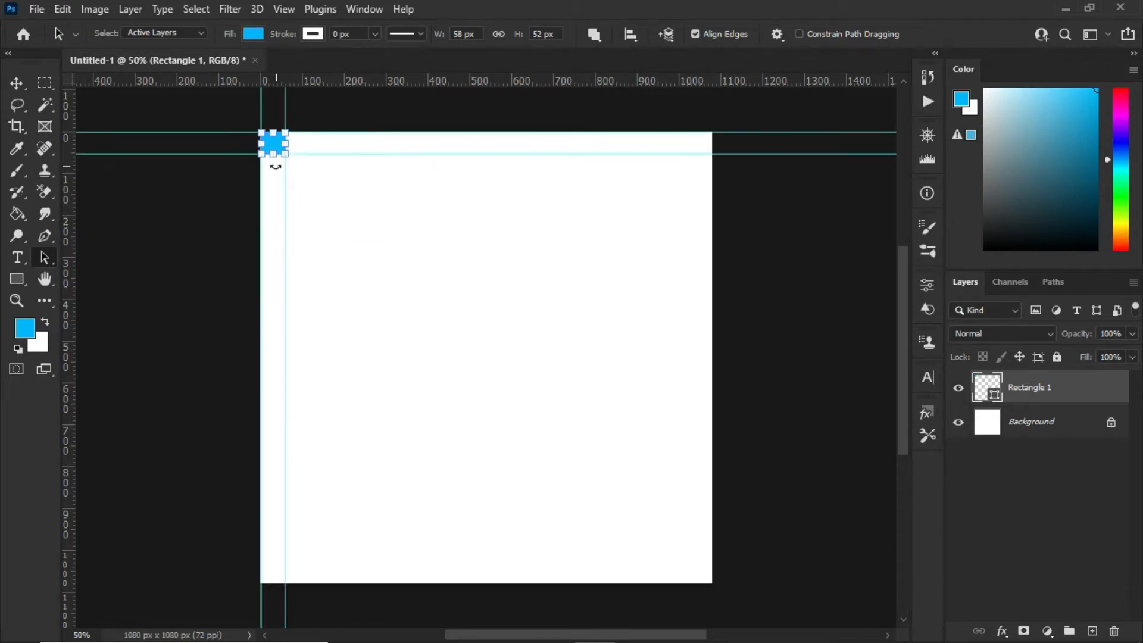
Step: Move the blue rectangle into the canvas's lower-left corner and create new guides from the shape
drag(274, 147, 272, 577)
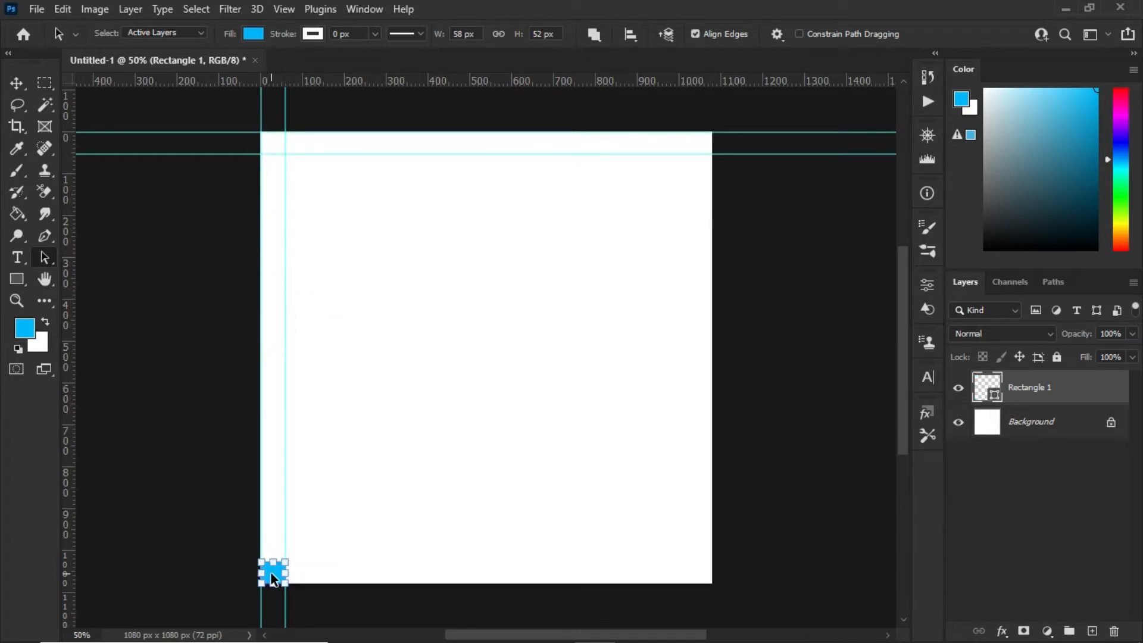
right_click(272, 577)
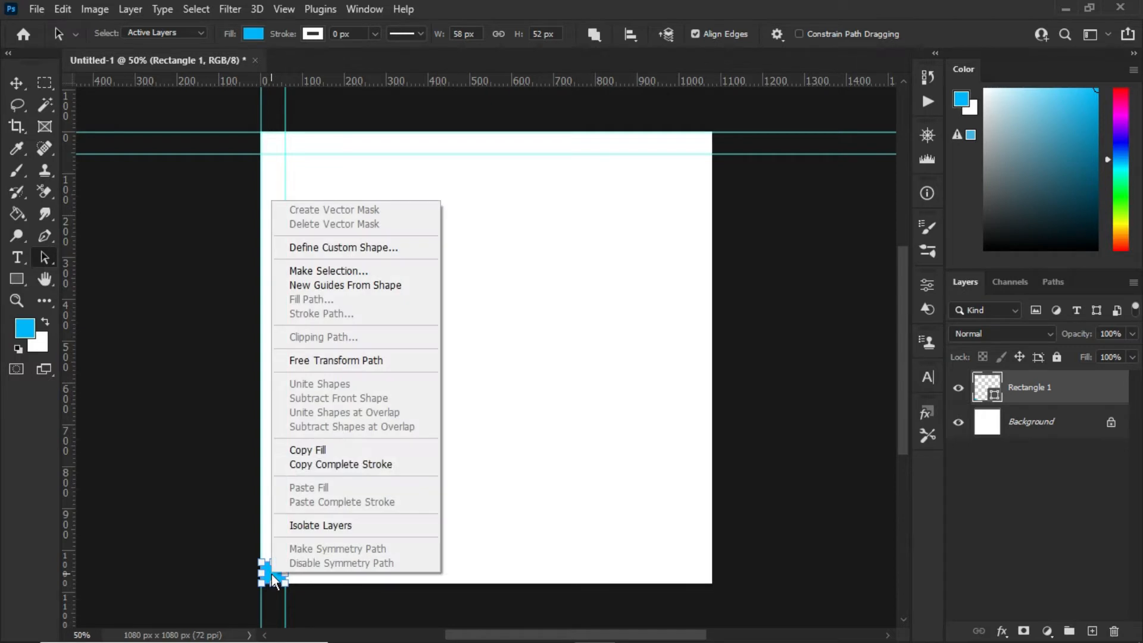
click(348, 288)
Step: Move the blue rectangle into the canvas's lower-right corner and create new guides from the shape
drag(274, 577, 701, 575)
right_click(698, 573)
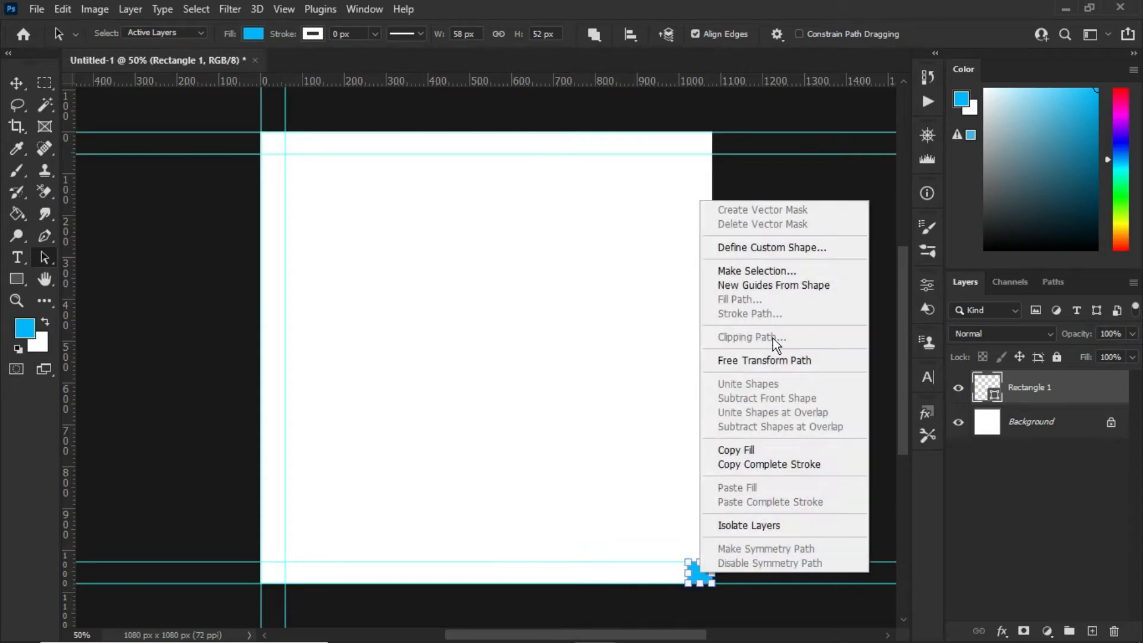
click(744, 284)
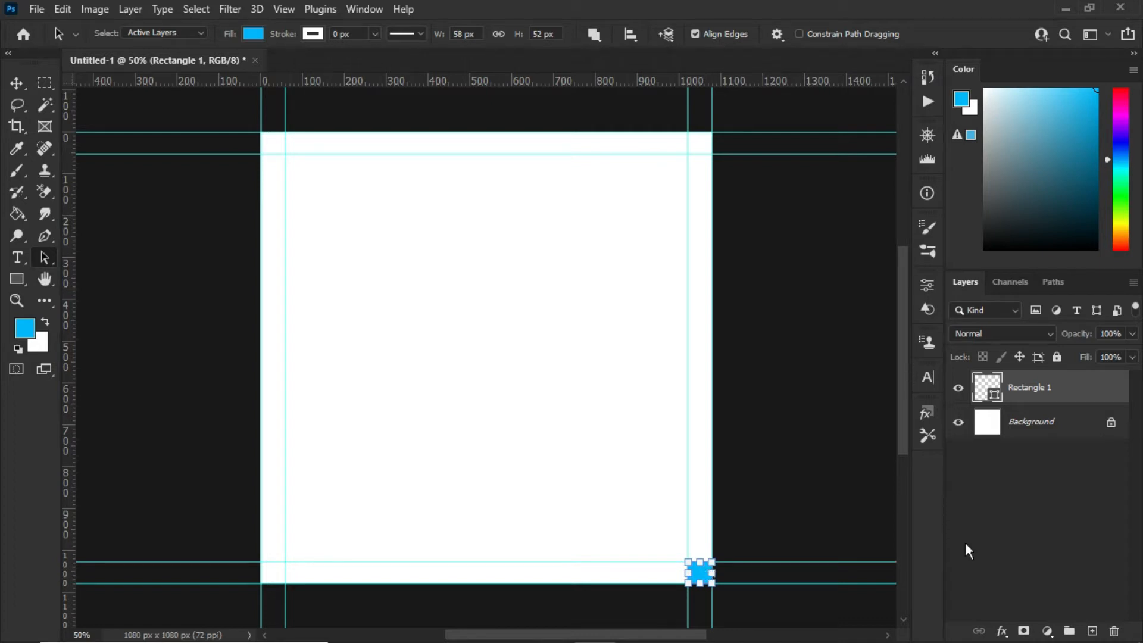
Step: Delete the rectangle layer and switch to the Move tool
click(1113, 631)
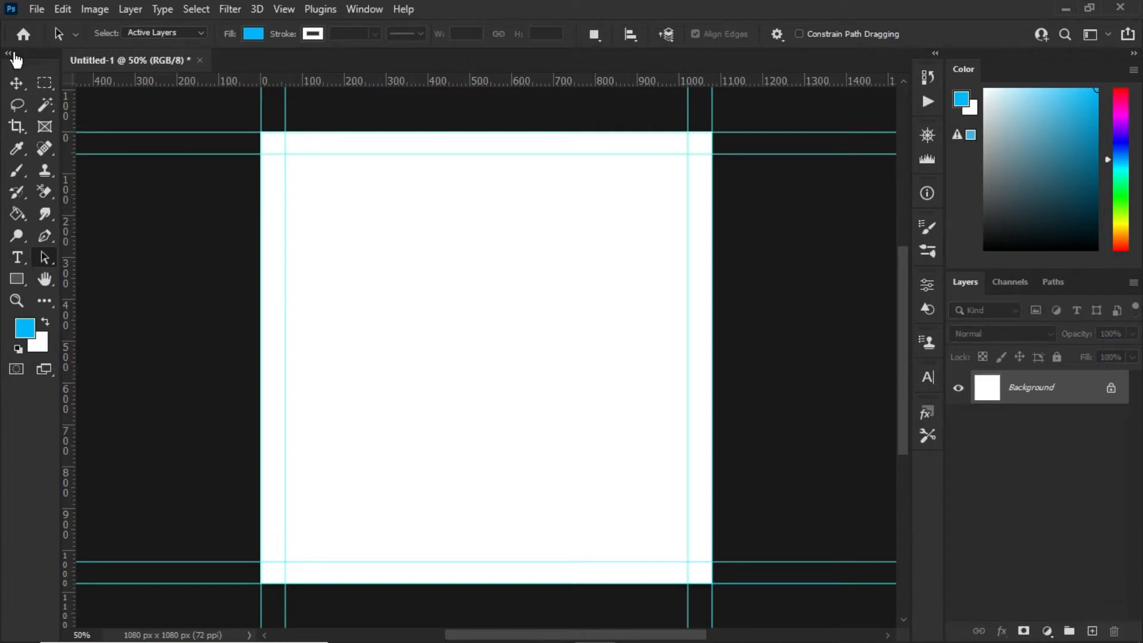
click(16, 83)
click(103, 83)
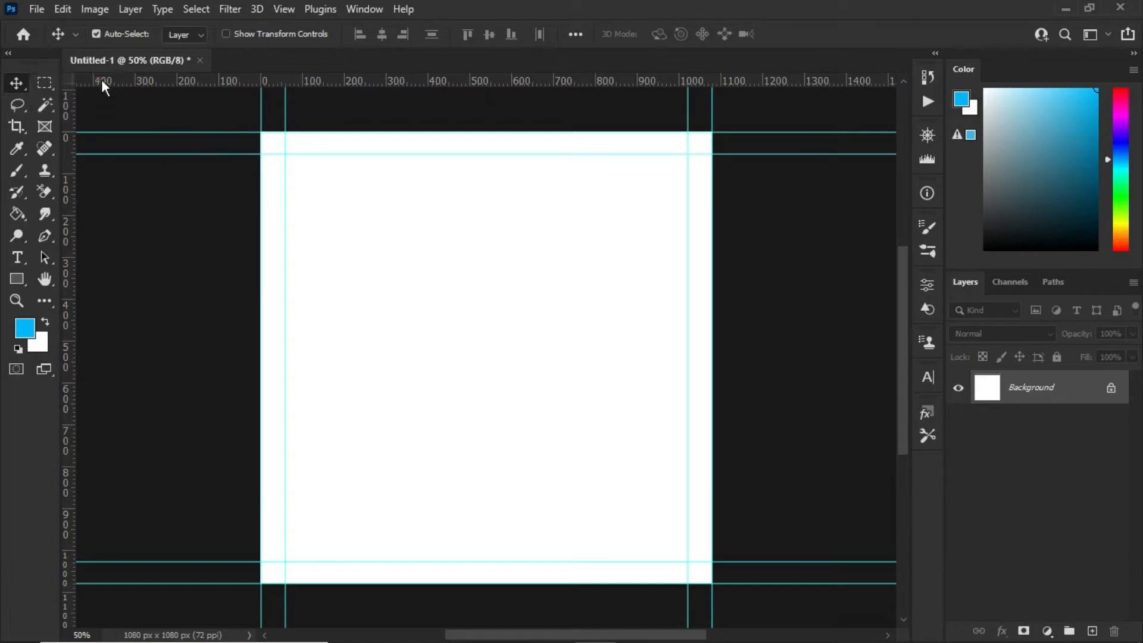
Step: Add a Solid Color fill layer above the background with the colour 000000
click(1046, 630)
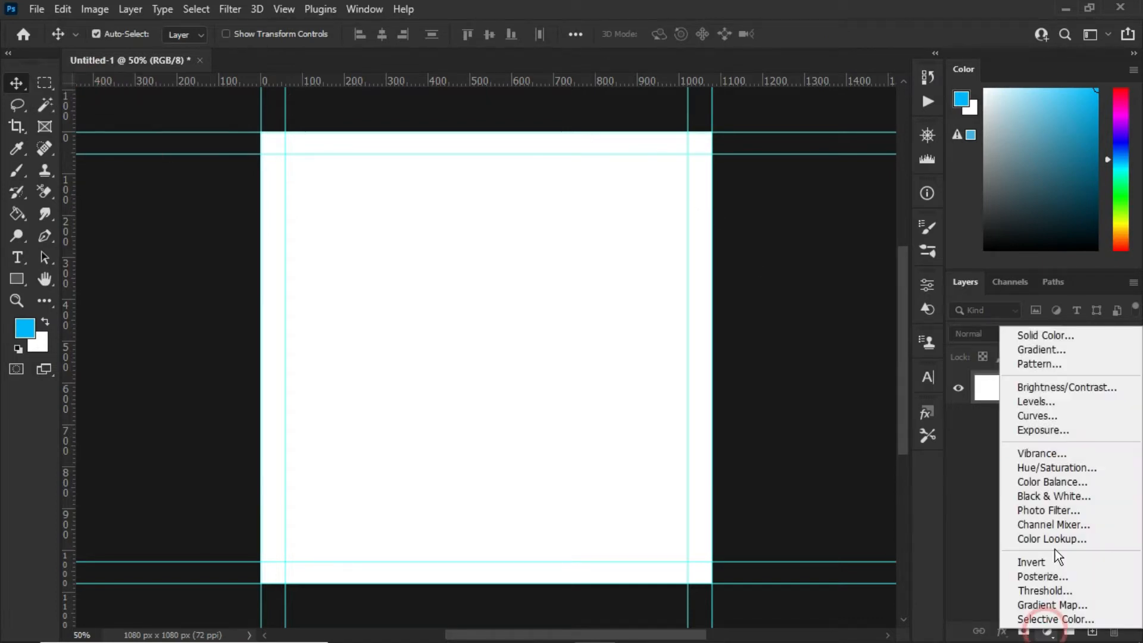
click(1056, 340)
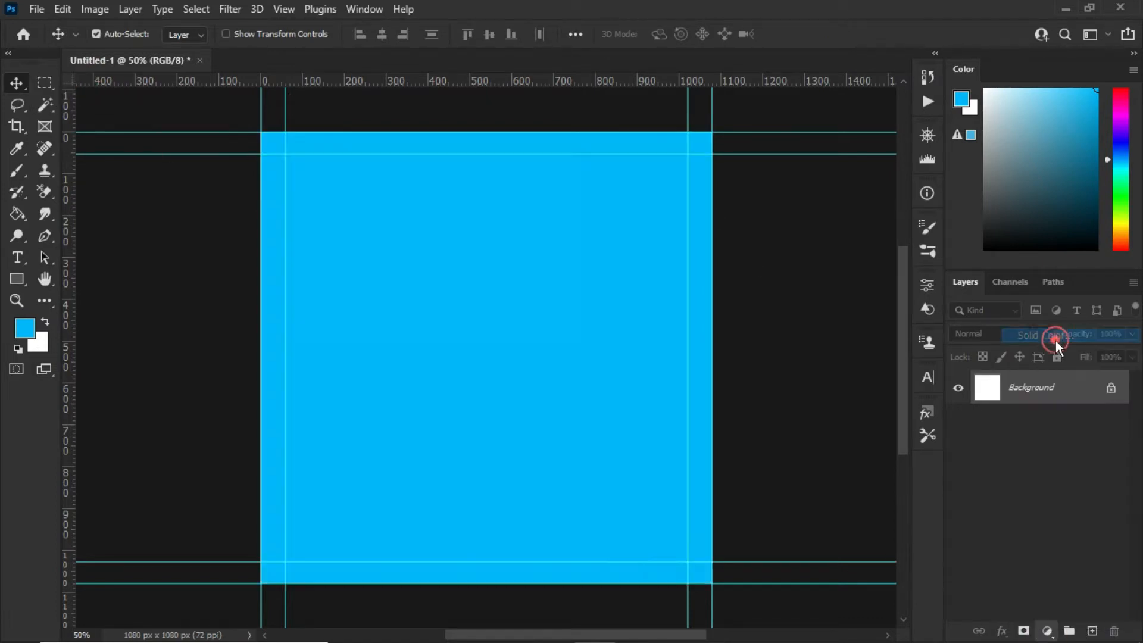
click(678, 454)
text(000000)
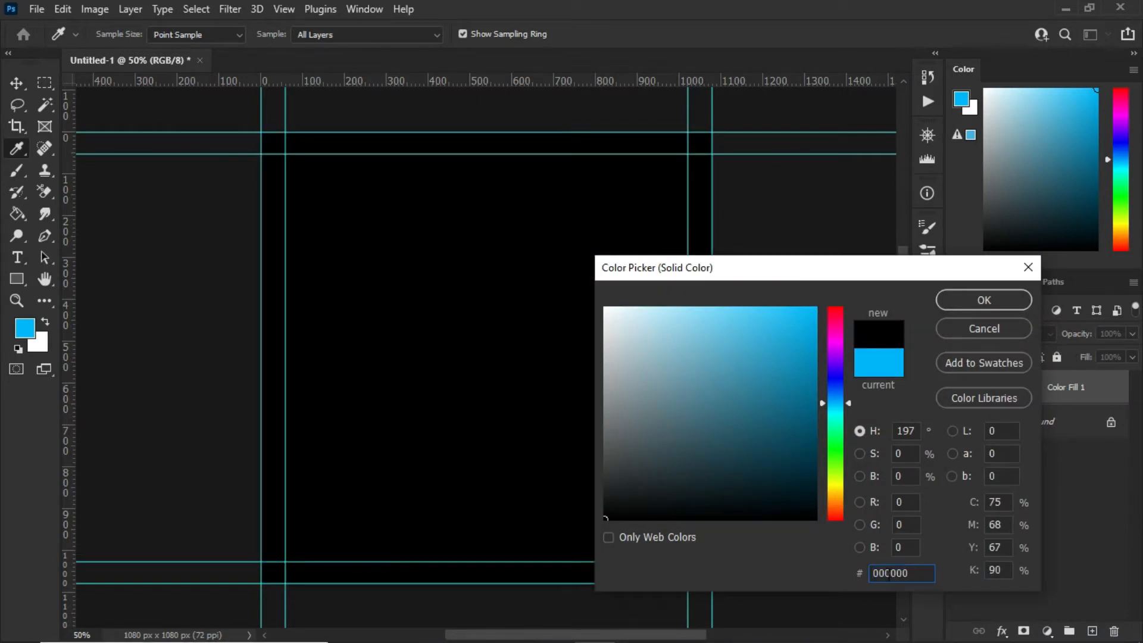
click(985, 300)
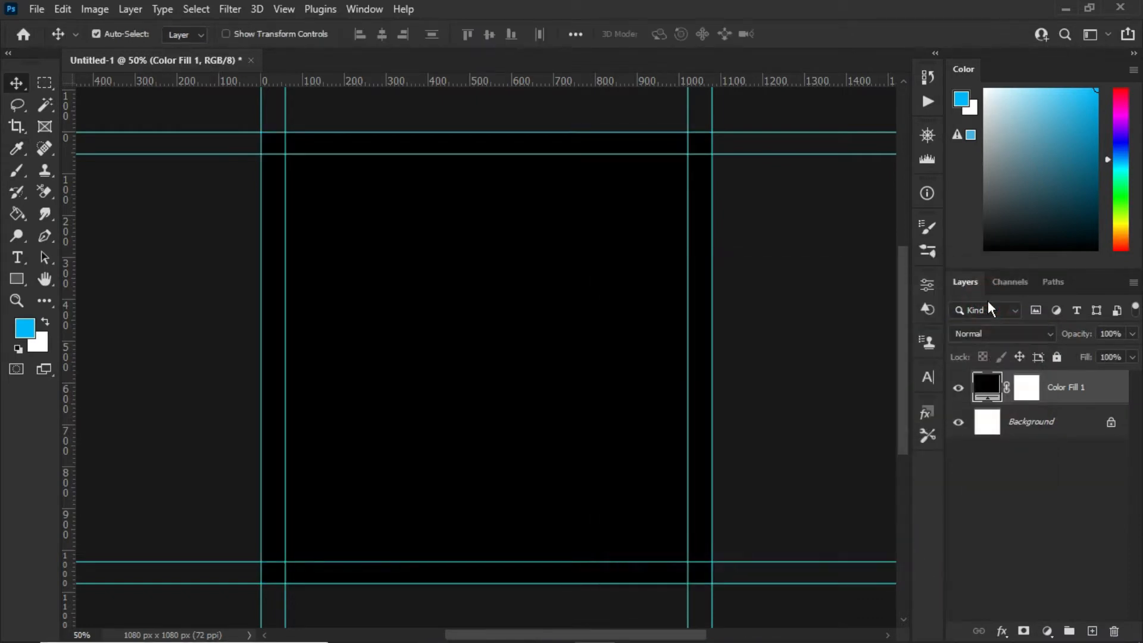
Step: Place the car photo ending in h3G0z0J5mmU-unsplash from the Source folder as an embedded image above the black fill layer
click(1088, 387)
key(alt+f)
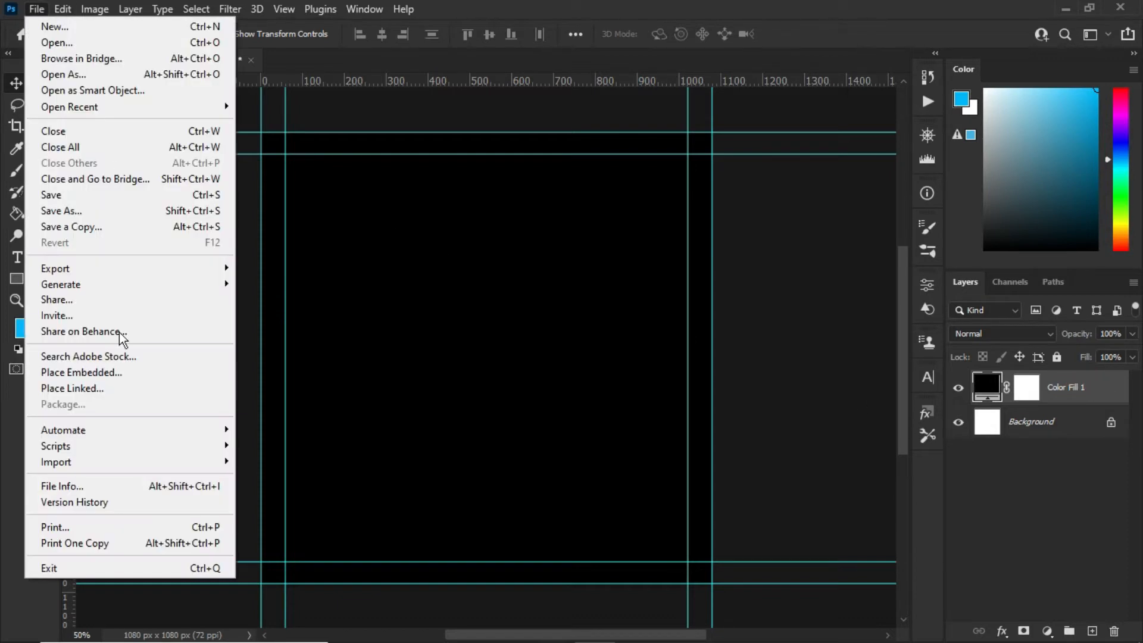
click(108, 374)
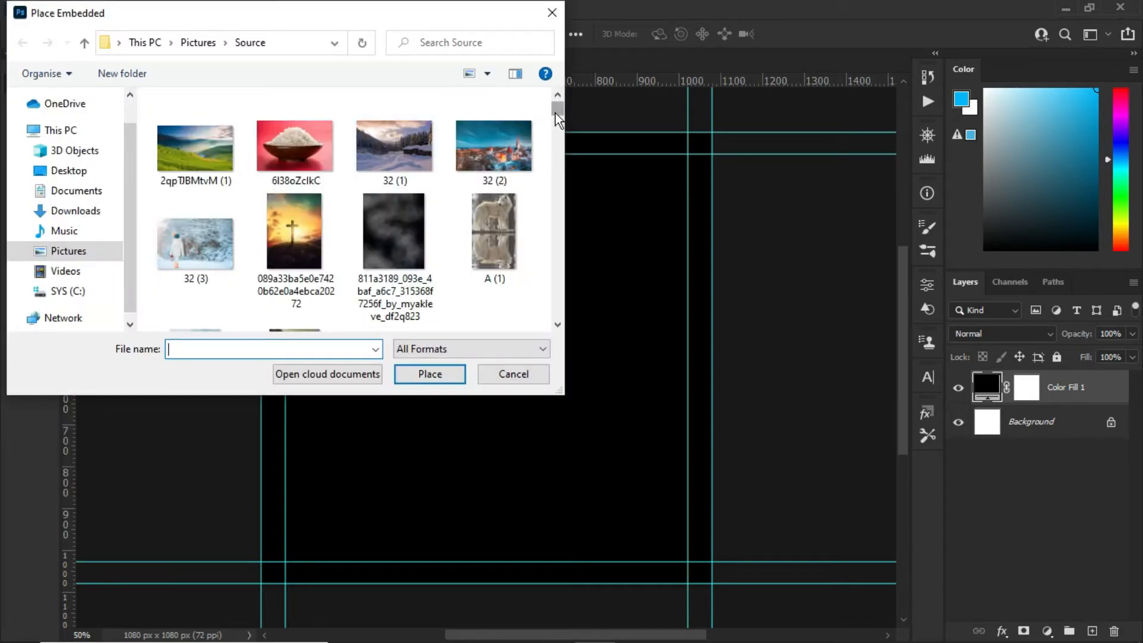
drag(556, 113, 558, 294)
click(279, 155)
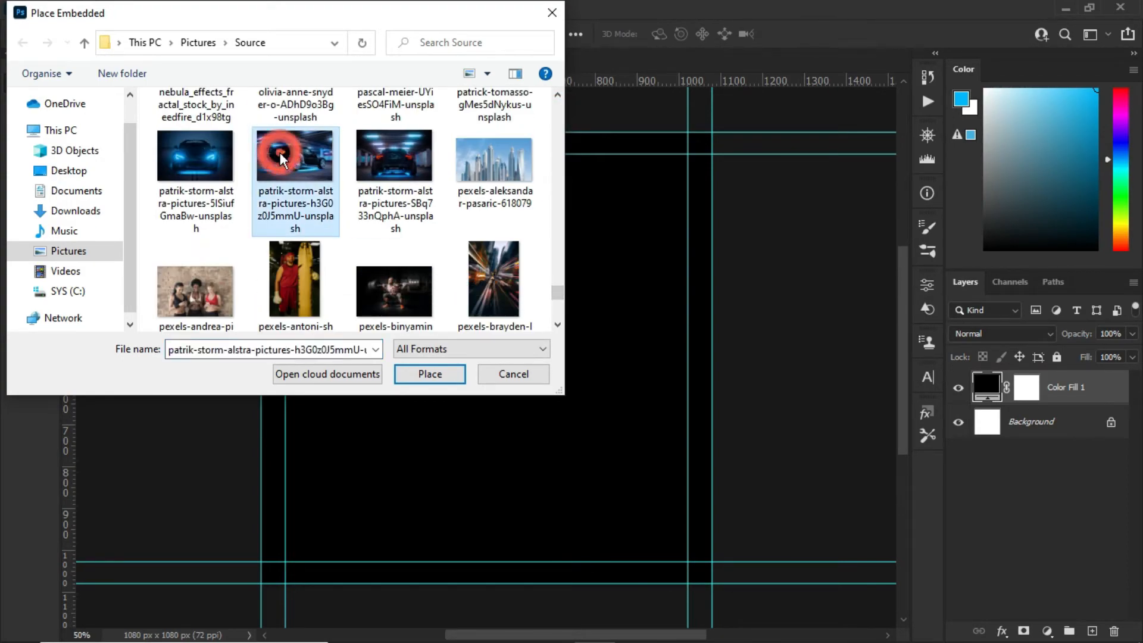
click(430, 374)
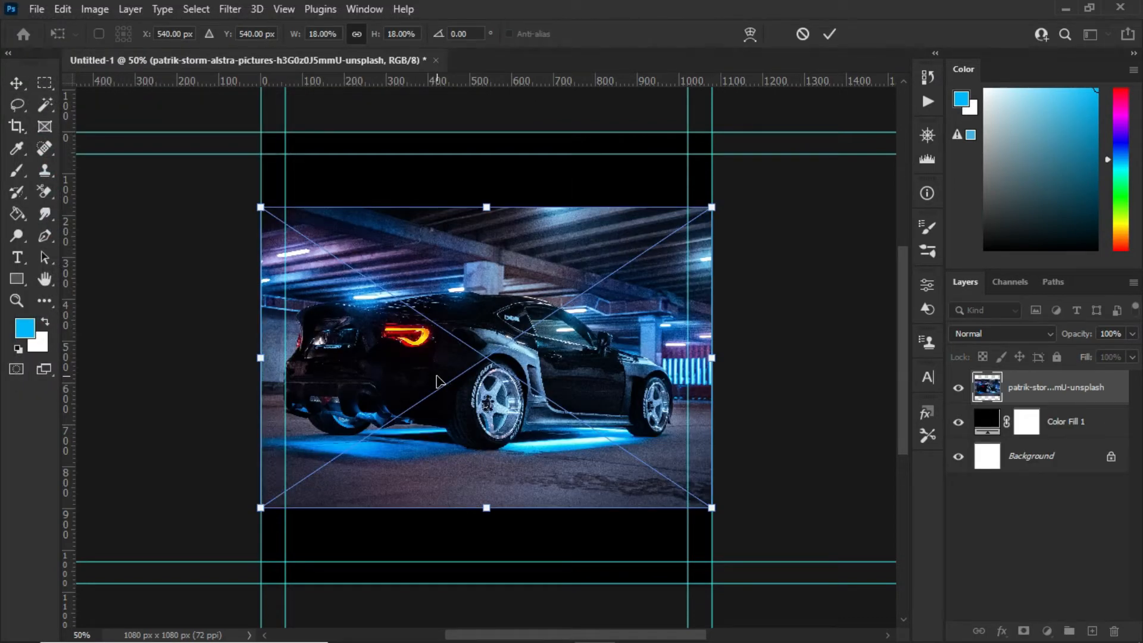
click(829, 33)
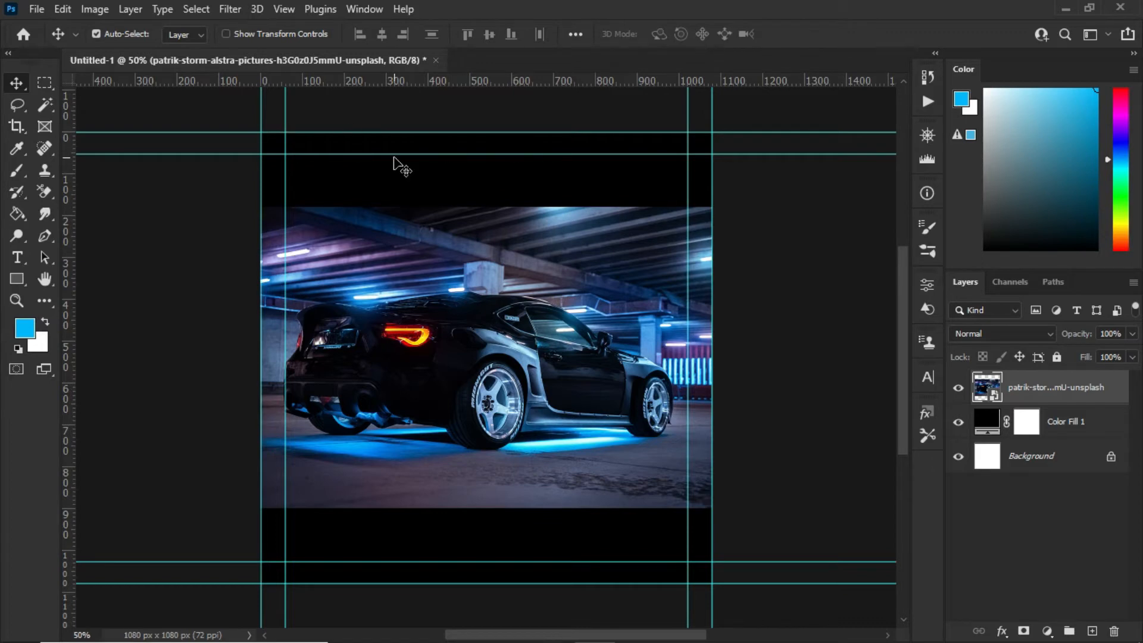
Step: Select the black strip above the car photo, slightly overlapping its upper edge, with the Rectangular Marquee Tool and rasterize the photo layer
right_click(44, 83)
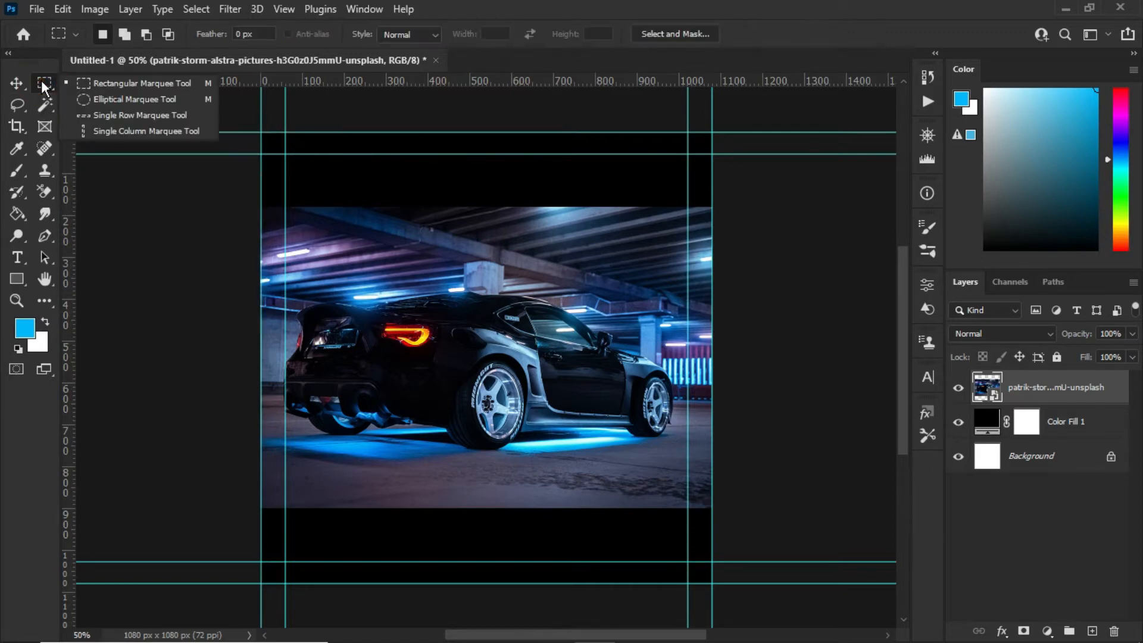
click(109, 83)
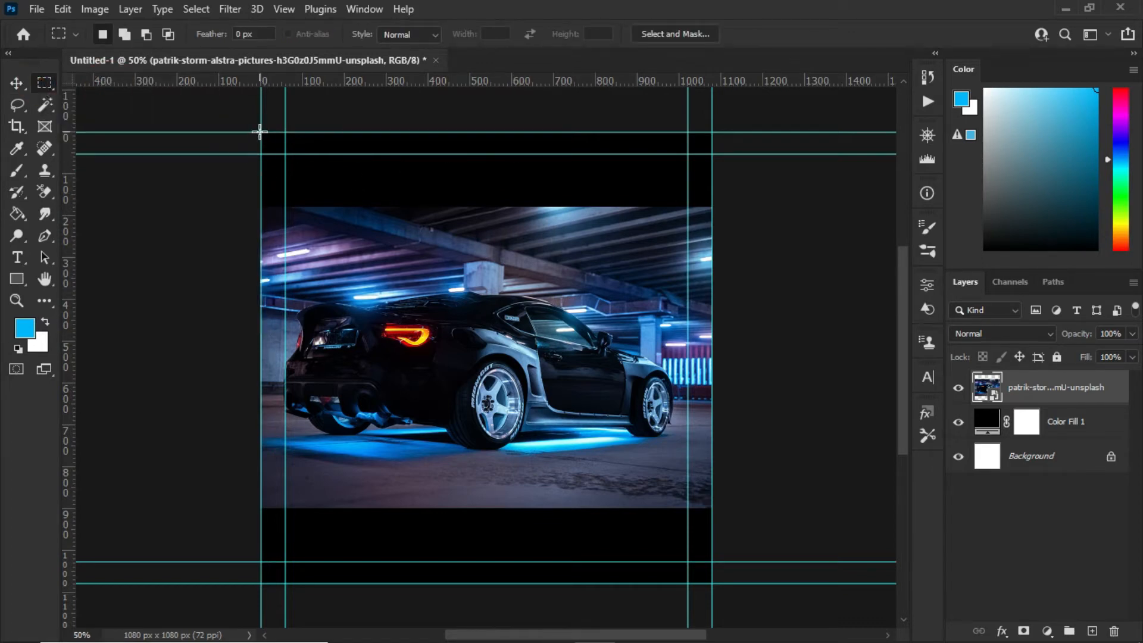
drag(262, 133, 712, 212)
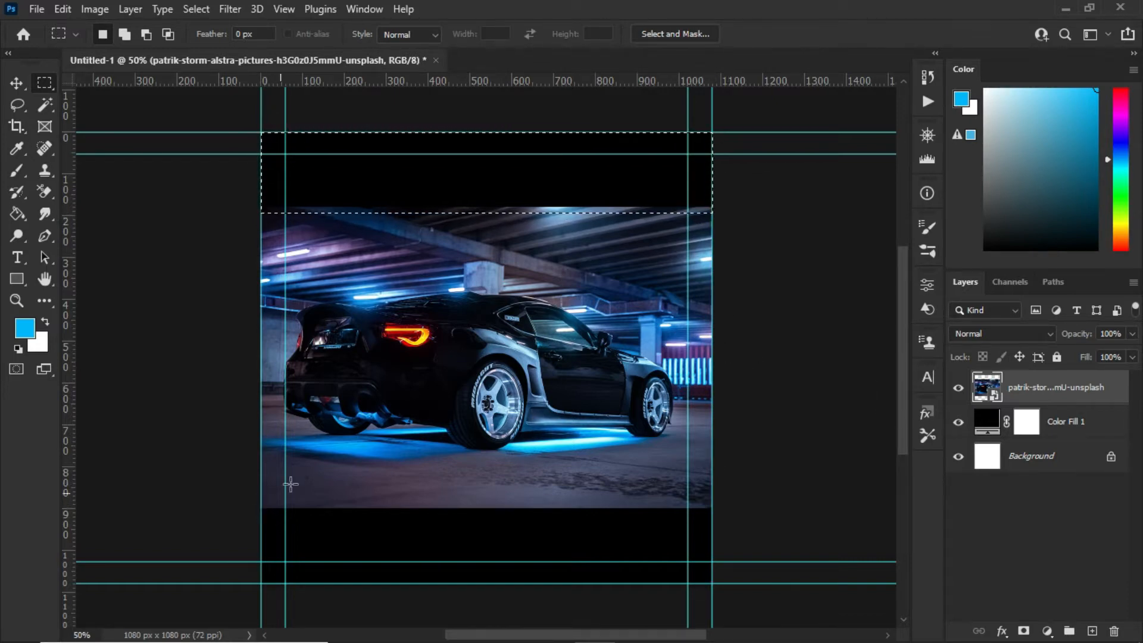
right_click(1068, 388)
click(901, 334)
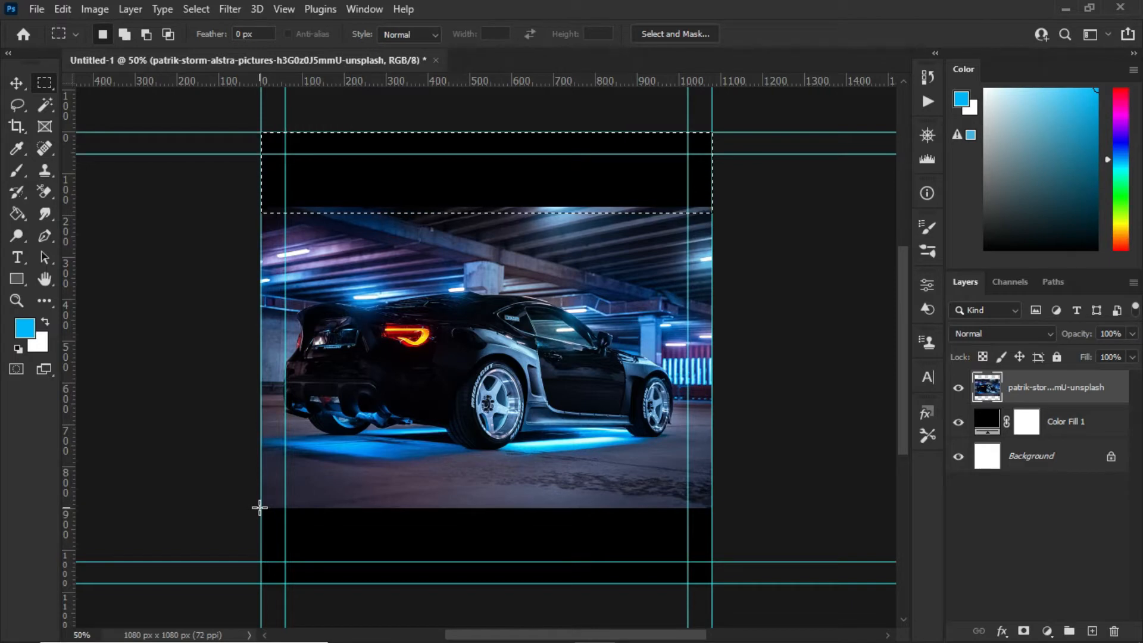
Step: Fill the selected strip above the car photo using Content-Aware contents
drag(259, 507, 671, 566)
key(ctrl+z)
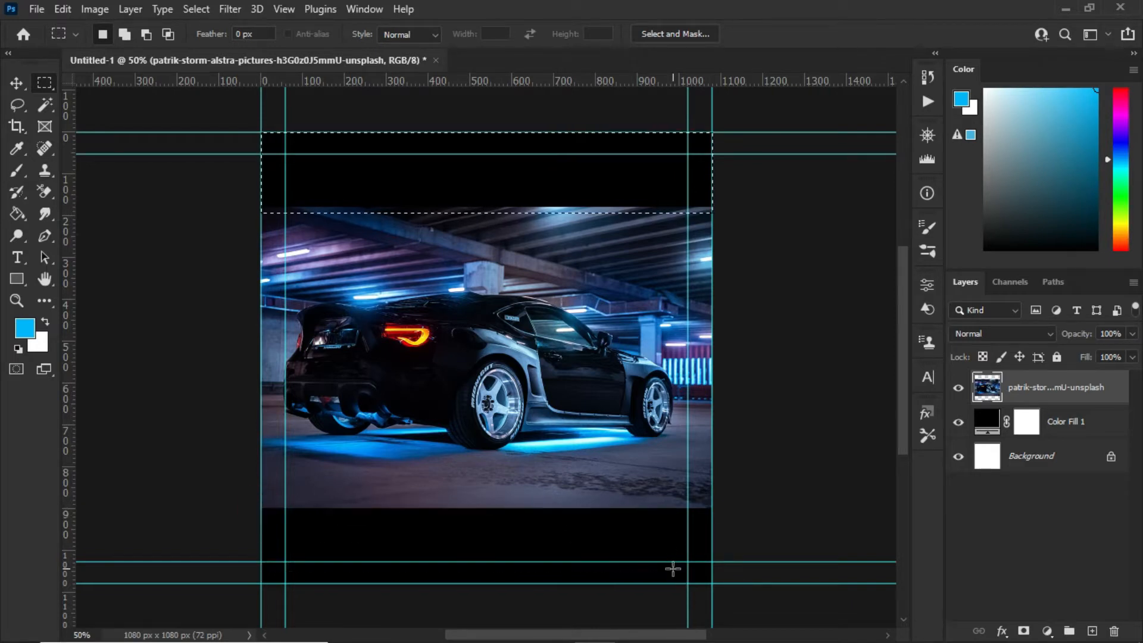
right_click(477, 181)
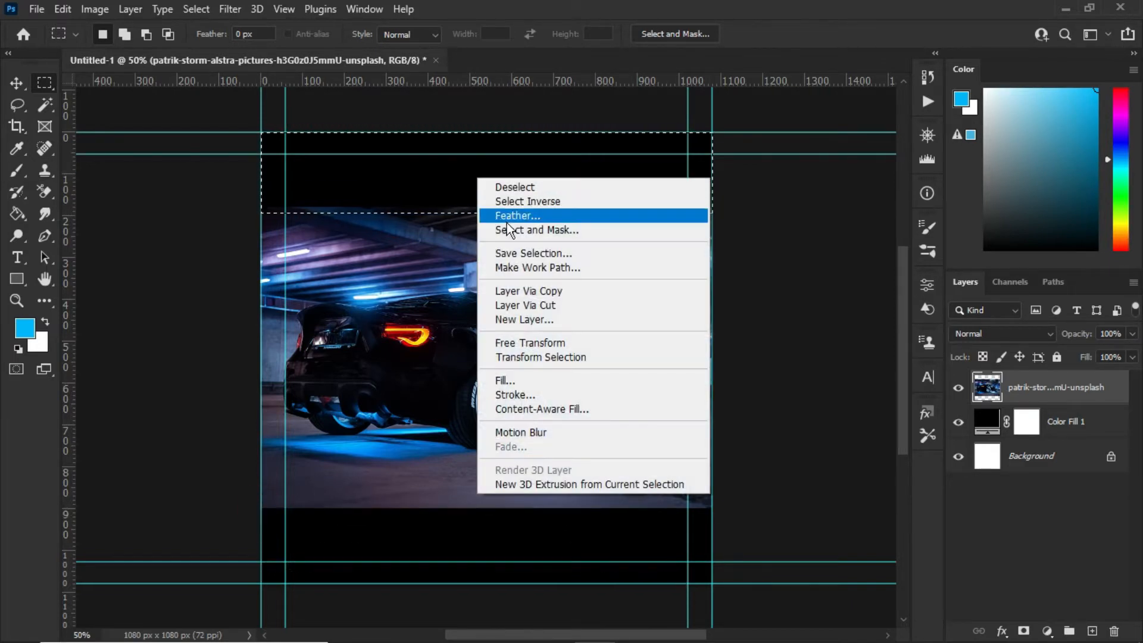
click(510, 377)
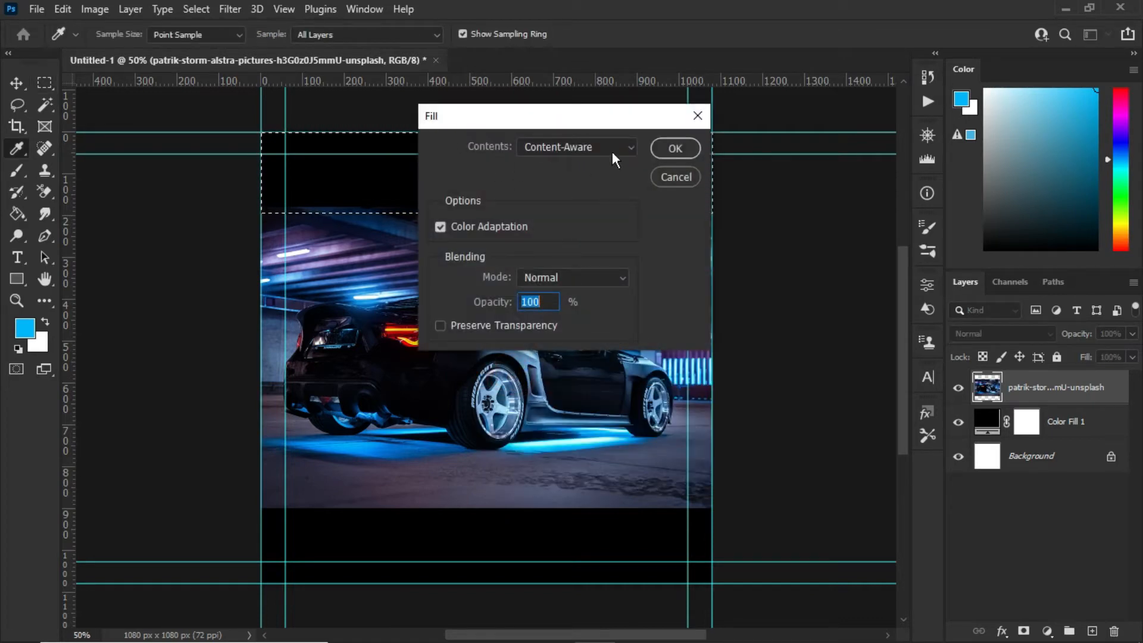
click(678, 149)
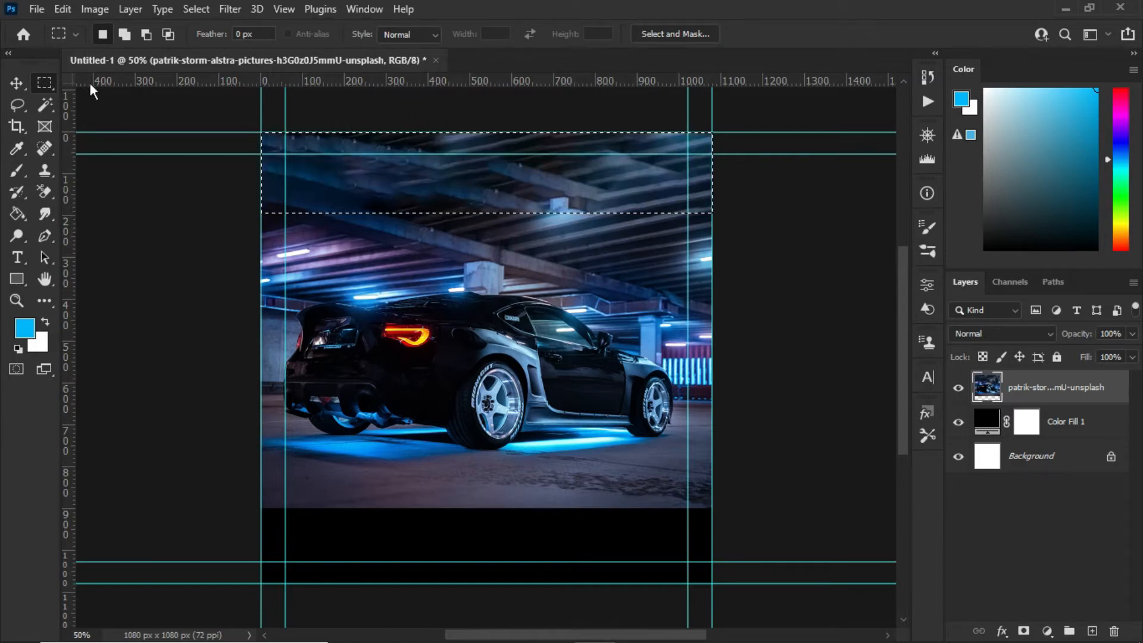
Step: Select the black strip below the car photo, slightly overlapping its lower edge, and fill it using Content-Aware contents
drag(262, 502, 720, 586)
right_click(524, 540)
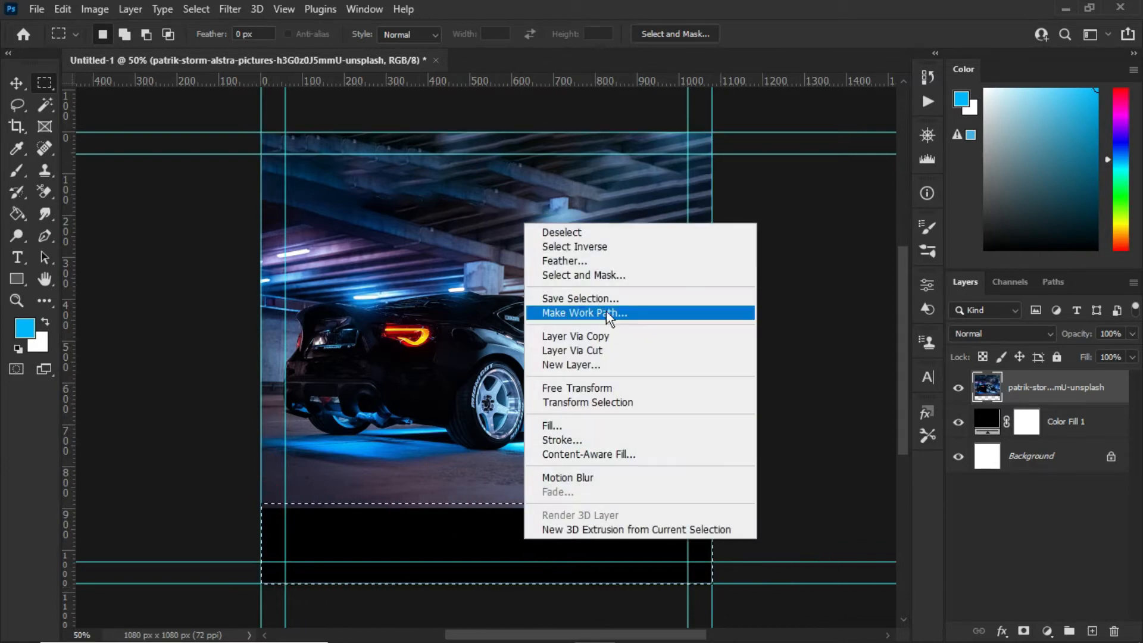
click(583, 423)
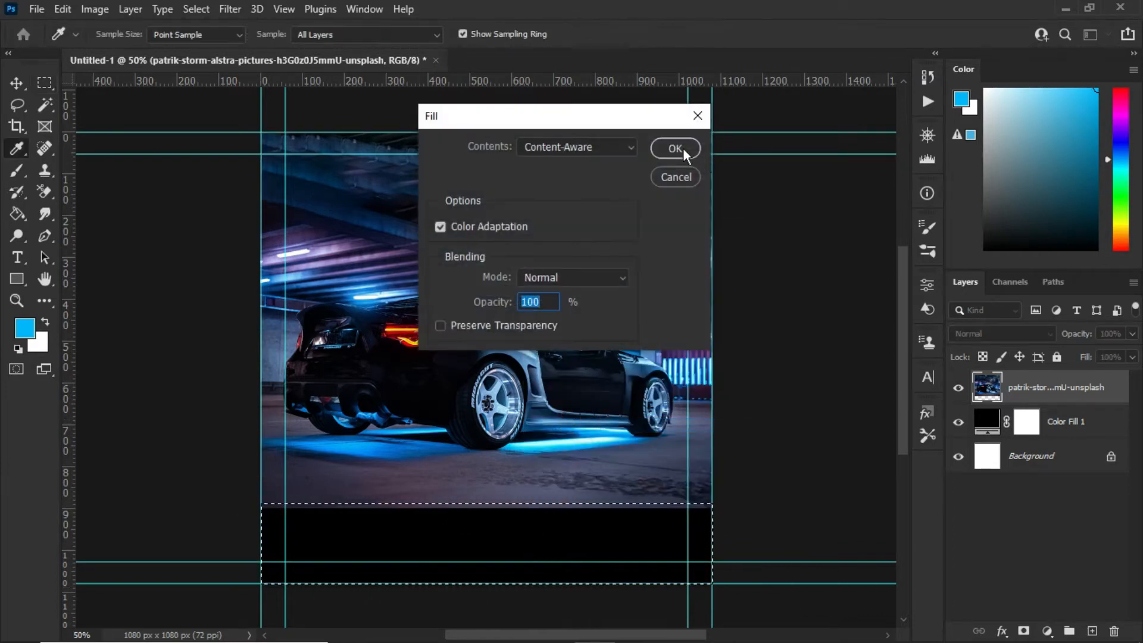
click(674, 146)
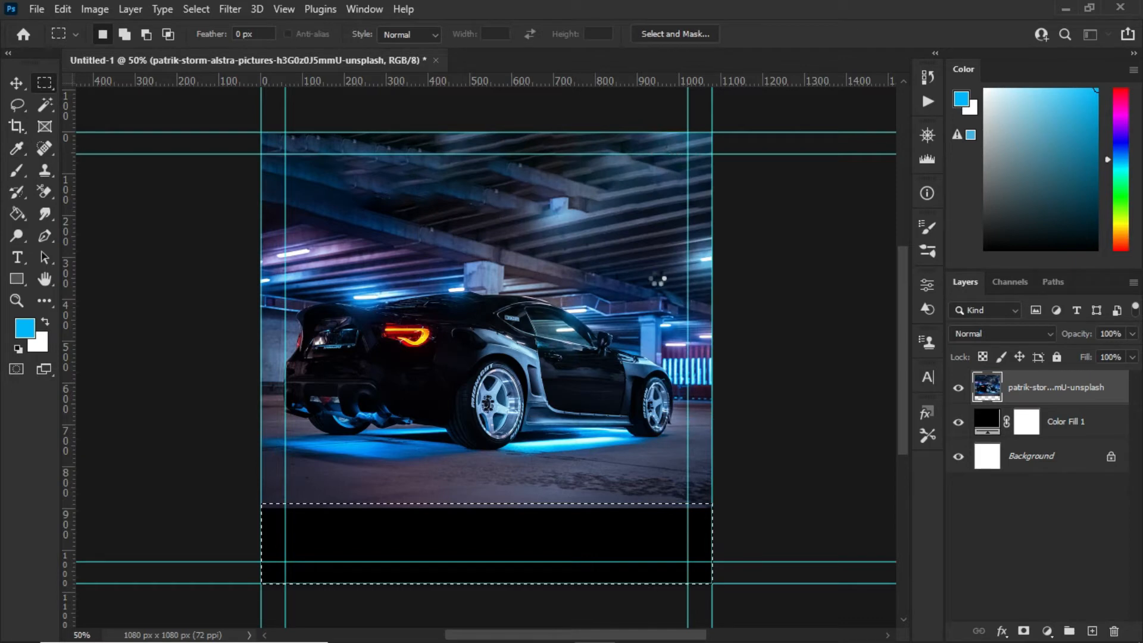
click(16, 85)
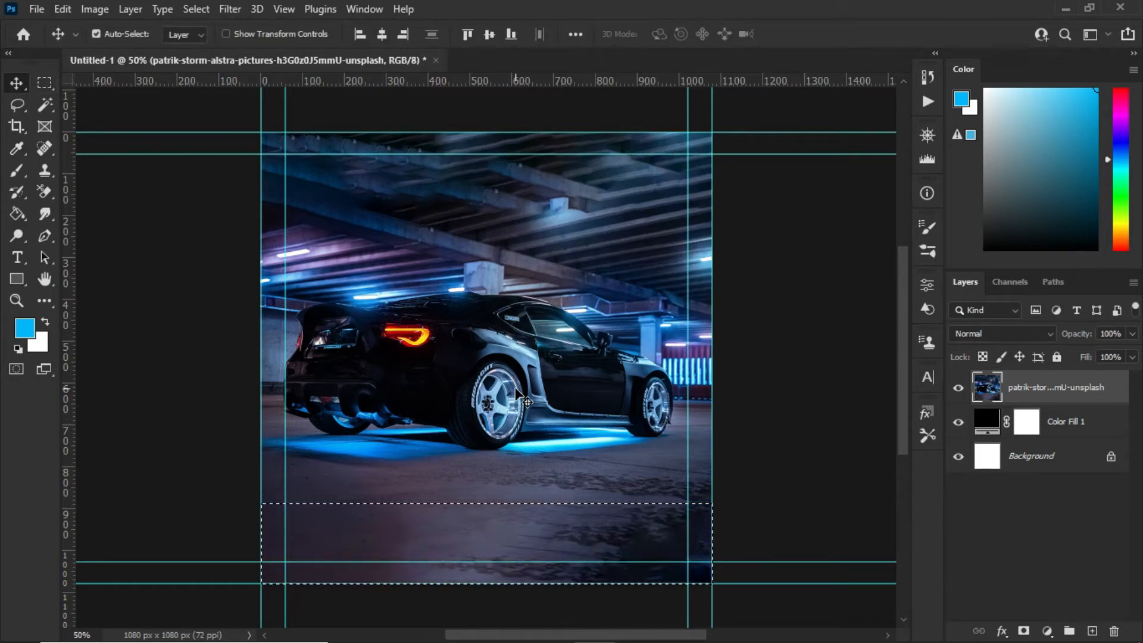
Step: Deselect the filled area, add a new empty layer above the car photo and choose the Soft Round brush
key(ctrl+d)
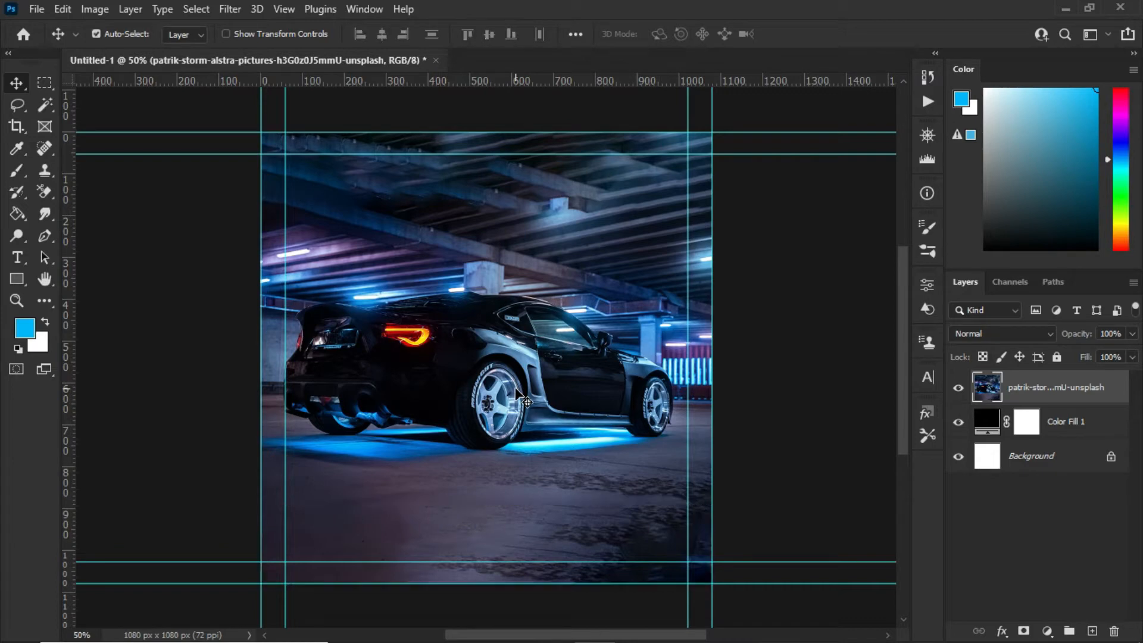
click(1092, 631)
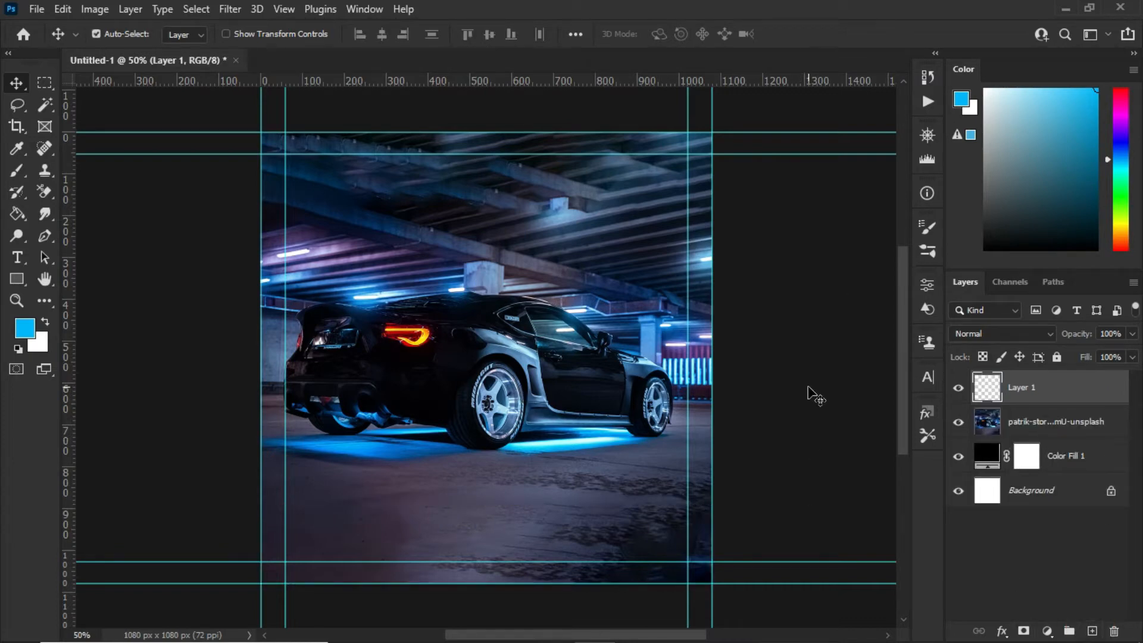
click(13, 171)
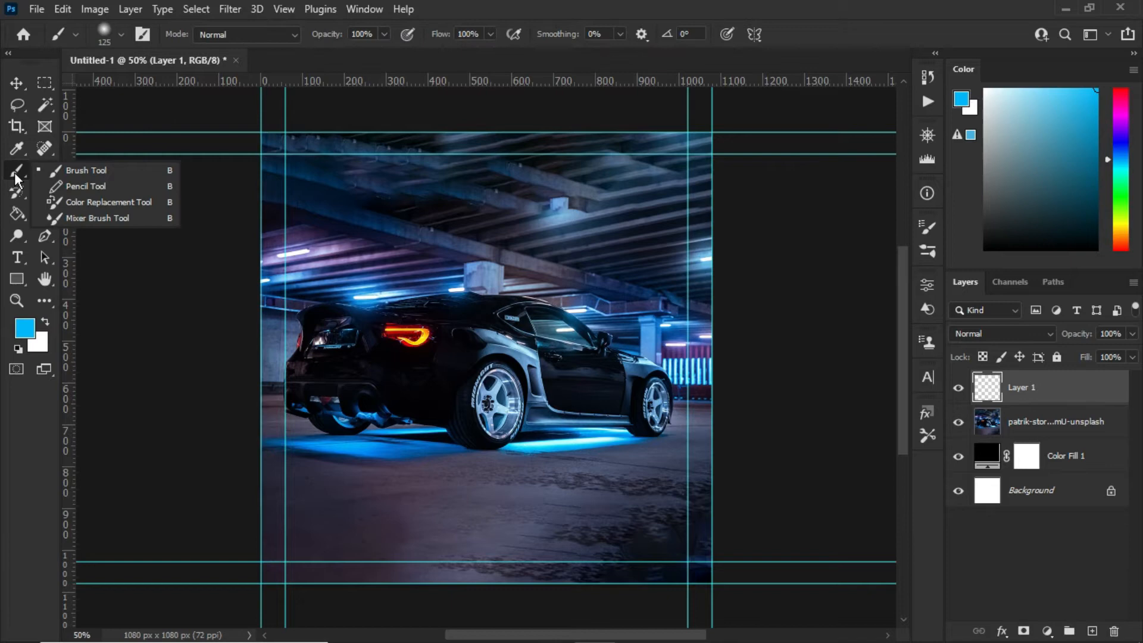
click(103, 173)
click(120, 33)
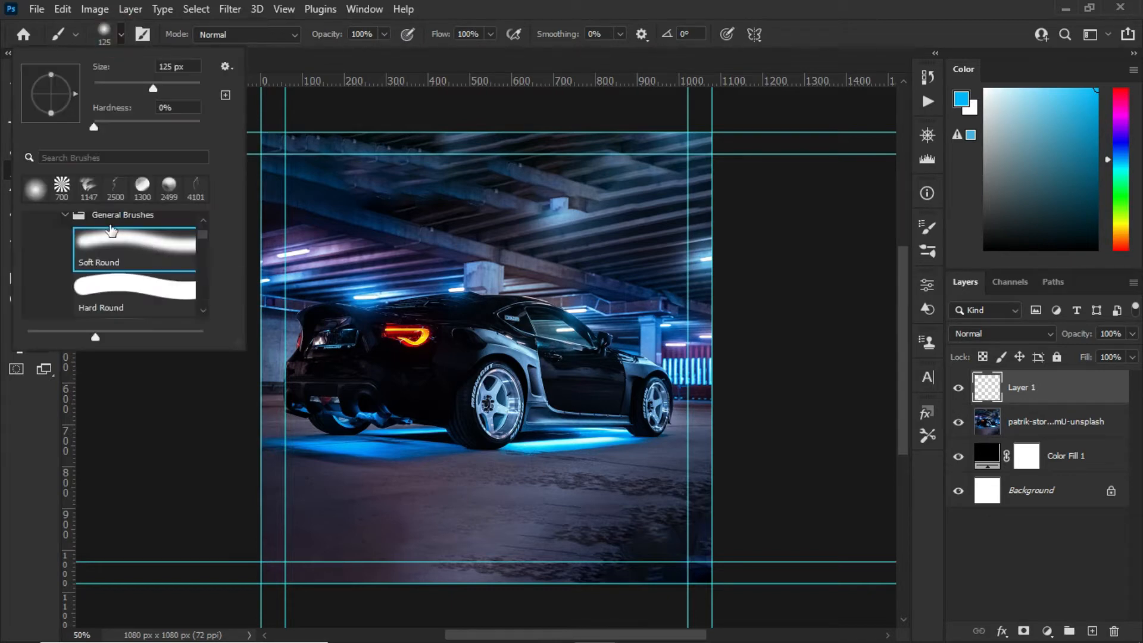
scroll(200, 238, up, 1)
click(115, 266)
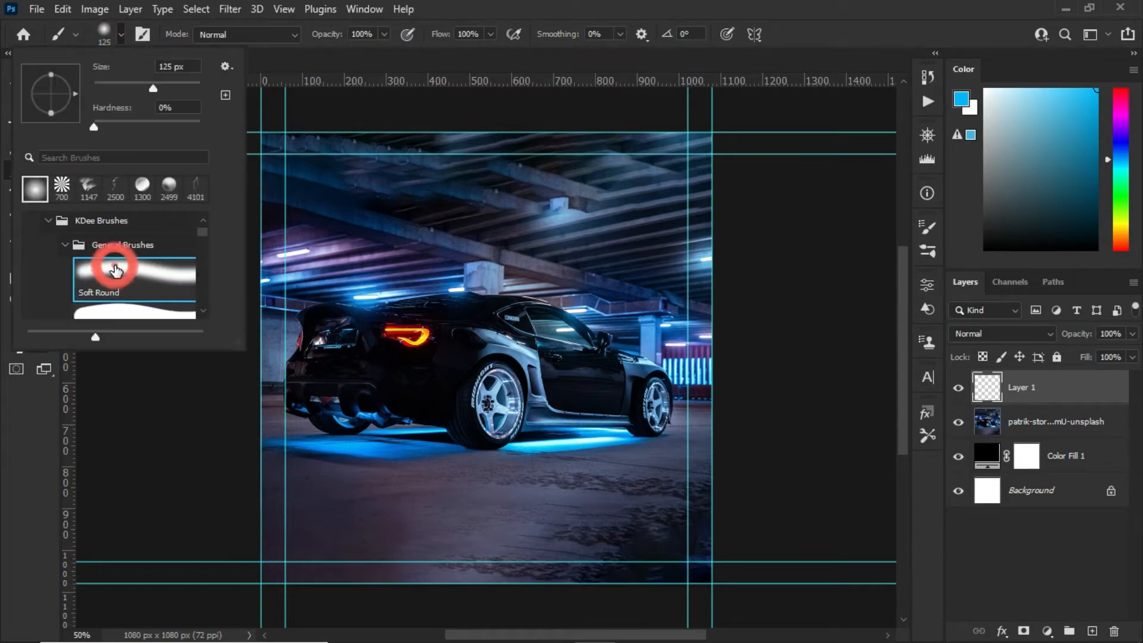
click(843, 36)
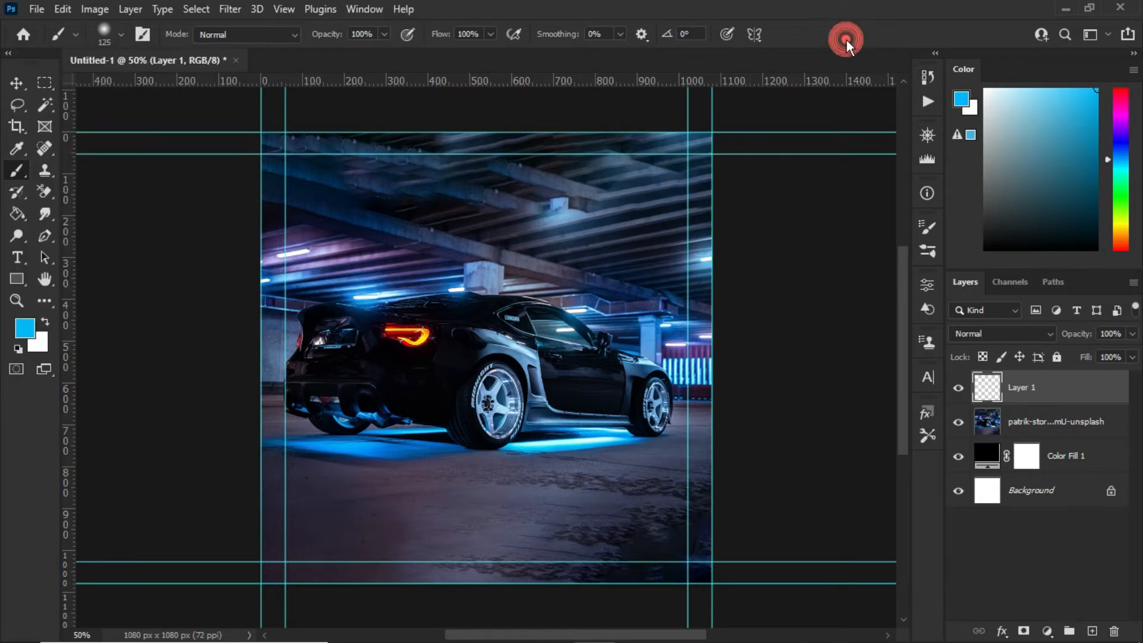
Step: Paint black shading around all canvas edges on the new layer with a 400 px soft brush at 58% opacity
key(bracketright)
key(bracketright)
key(bracketright)
key(bracketright)
key(bracketright)
key(bracketright)
key(bracketright)
key(bracketright)
key(bracketright)
key(bracketright)
key(bracketright)
key(bracketright)
key(bracketright)
key(bracketright)
key(bracketright)
key(bracketright)
key(bracketright)
key(bracketleft)
key(bracketleft)
key(bracketleft)
key(bracketleft)
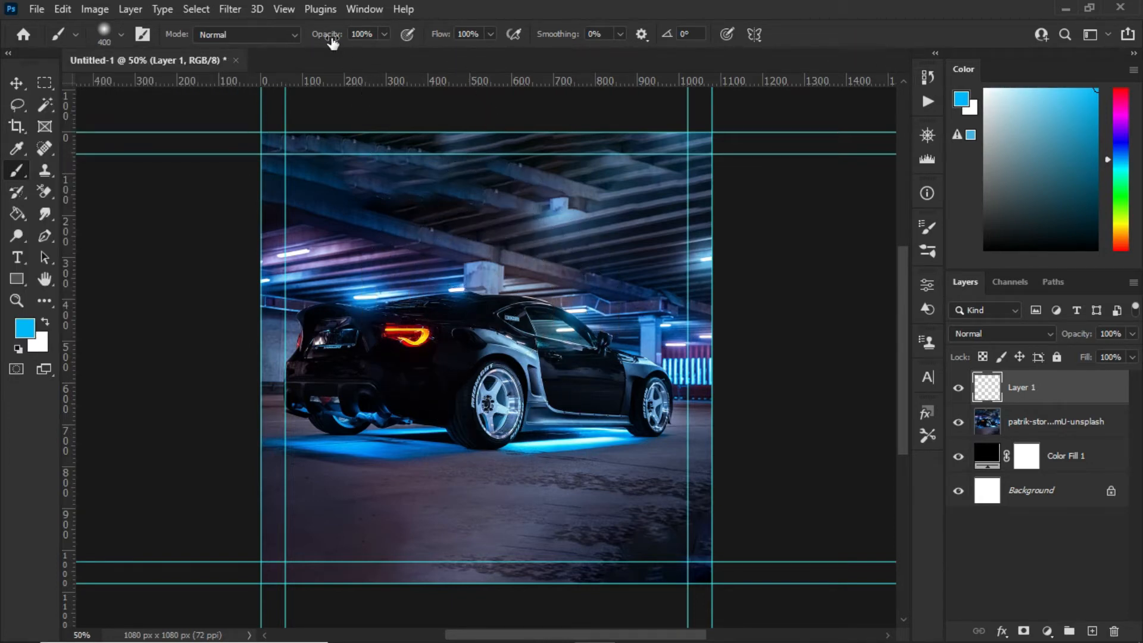
drag(331, 34, 297, 39)
key(d)
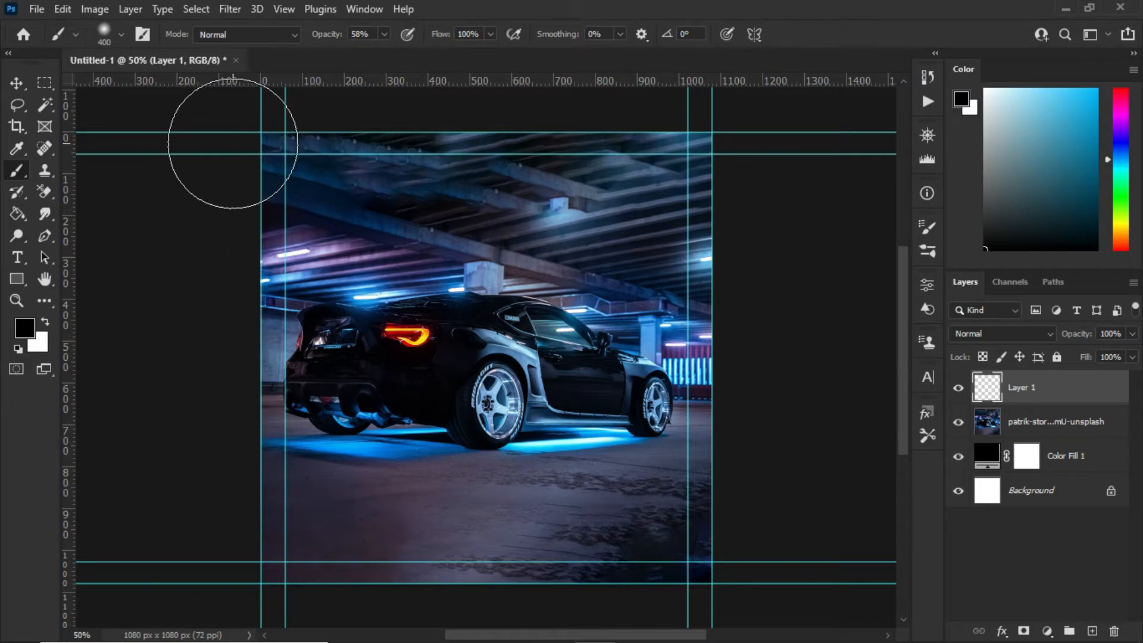
mouse_move(230, 145)
mouse_down()
mouse_move(226, 202)
mouse_move(194, 180)
mouse_move(223, 333)
mouse_move(203, 302)
mouse_move(220, 405)
mouse_move(216, 479)
mouse_move(240, 465)
mouse_move(236, 629)
mouse_move(232, 602)
mouse_move(541, 596)
mouse_move(563, 615)
mouse_move(503, 618)
mouse_move(809, 632)
mouse_move(746, 642)
mouse_move(722, 127)
mouse_move(671, 86)
mouse_move(501, 99)
mouse_move(215, 341)
mouse_move(439, 615)
mouse_move(334, 105)
mouse_up()
drag(727, 288, 750, 332)
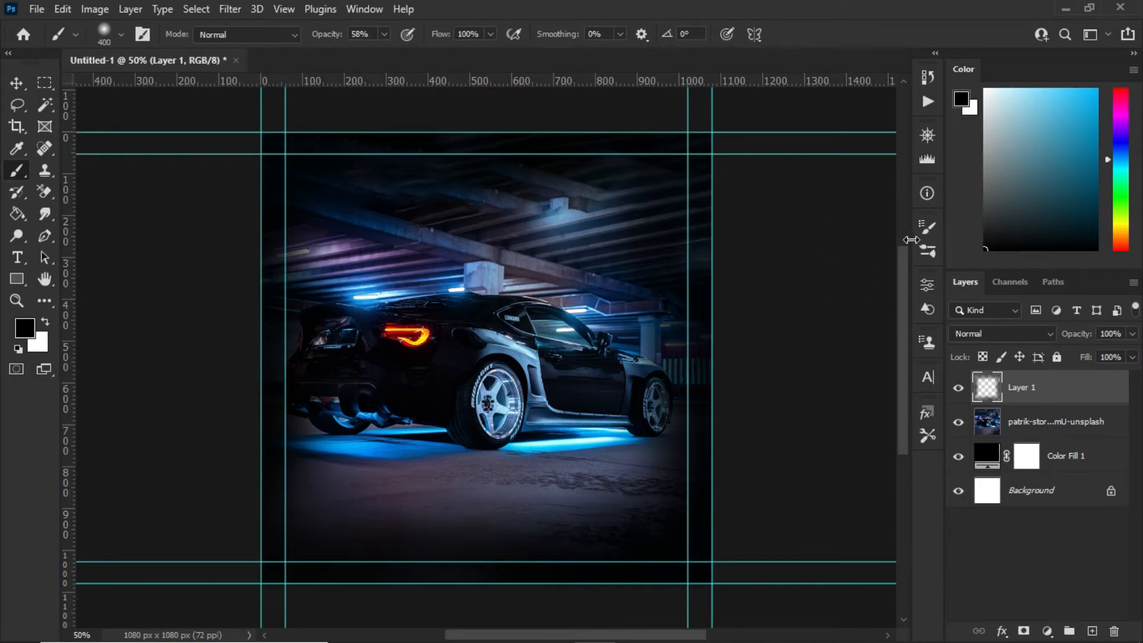
click(17, 81)
Step: Set up the Type tool with white text colour (ffffff) and the A4 SPEED font
key(t)
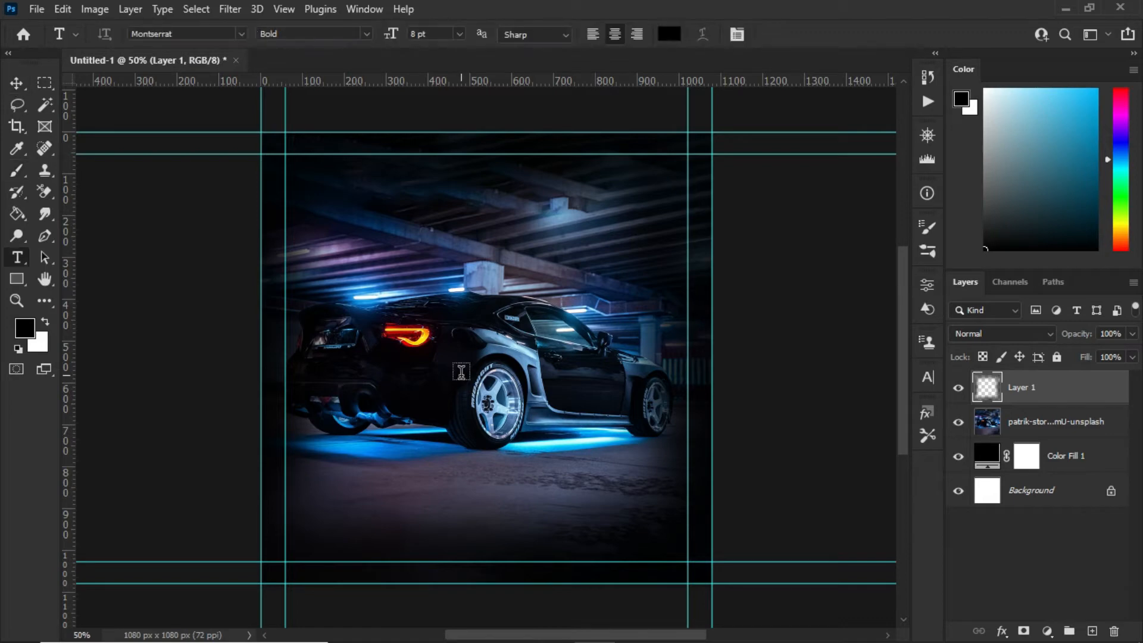
click(661, 36)
text(ffffff)
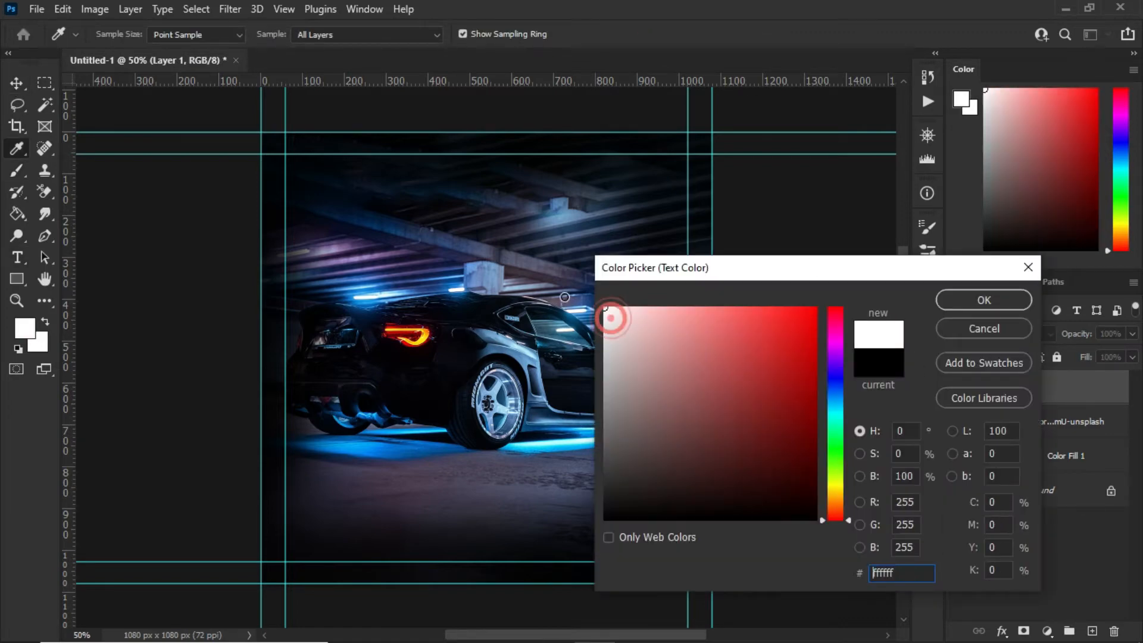
click(987, 299)
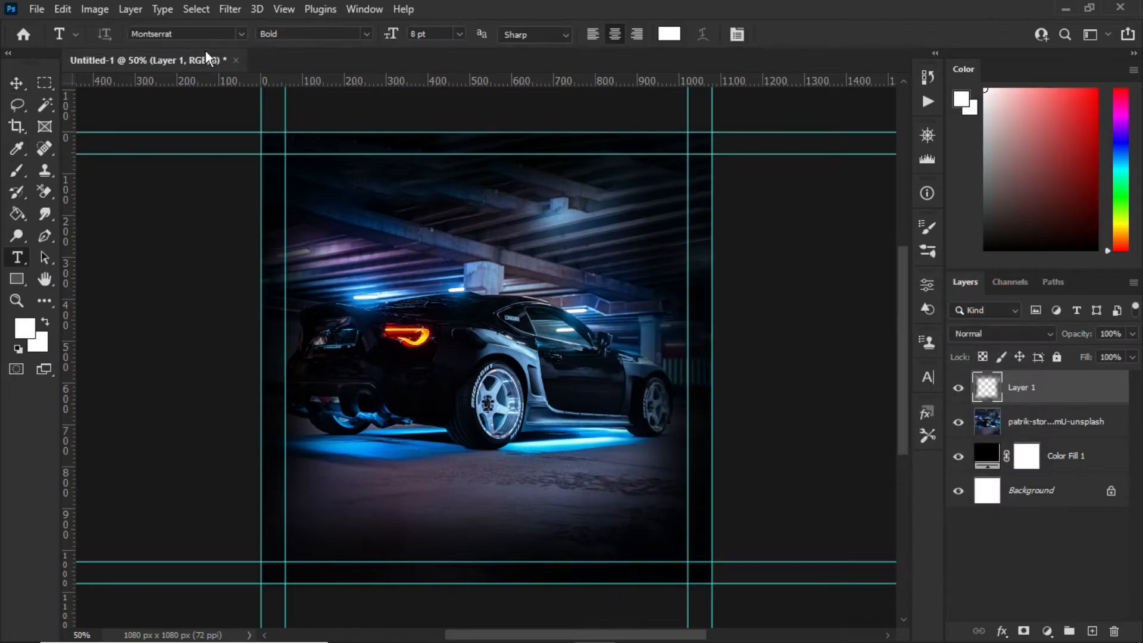
click(241, 33)
click(225, 110)
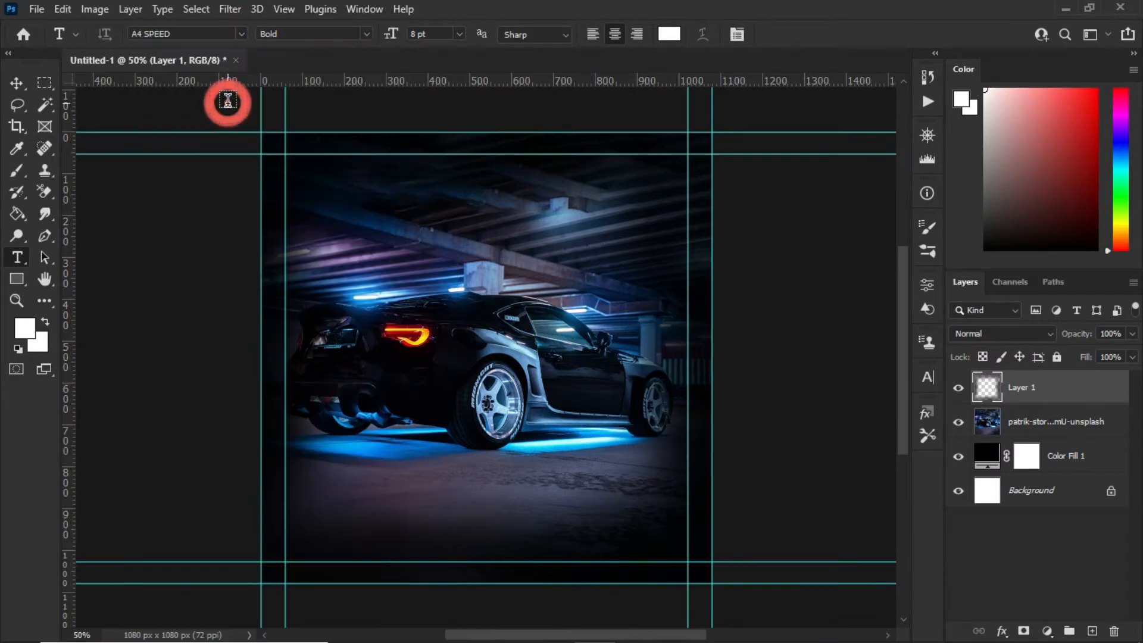
Step: Add the text "BUGATTI CARS" at 91 pt across the ceiling area above the car
click(448, 215)
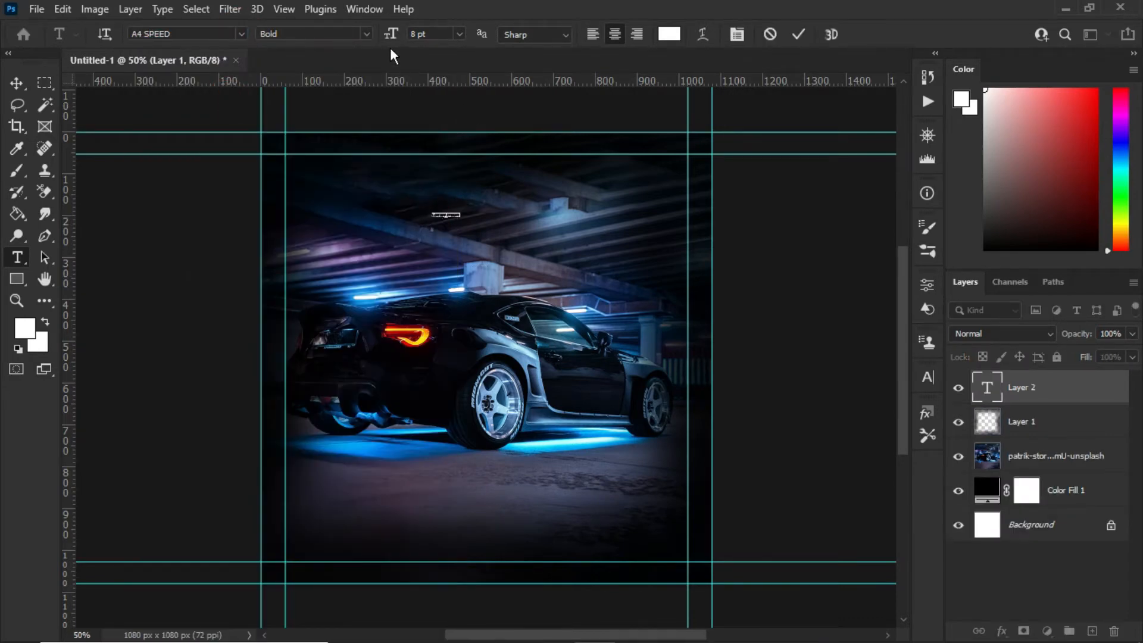
drag(390, 36, 458, 42)
key(BackSpace)
text(BUGA)
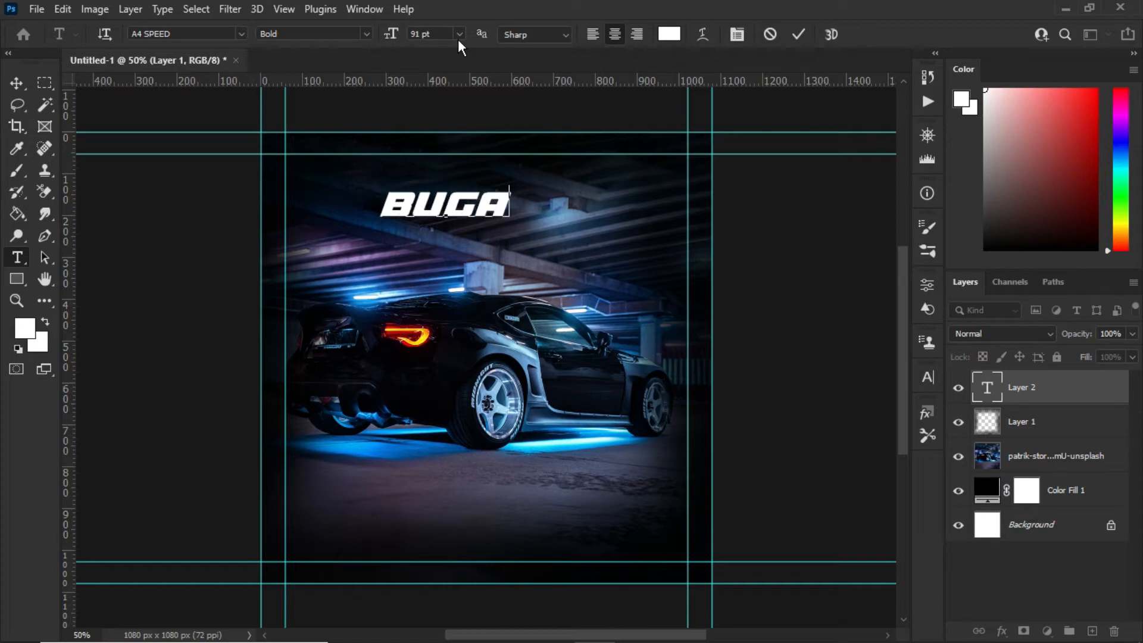
text(TTI CA)
text(RS)
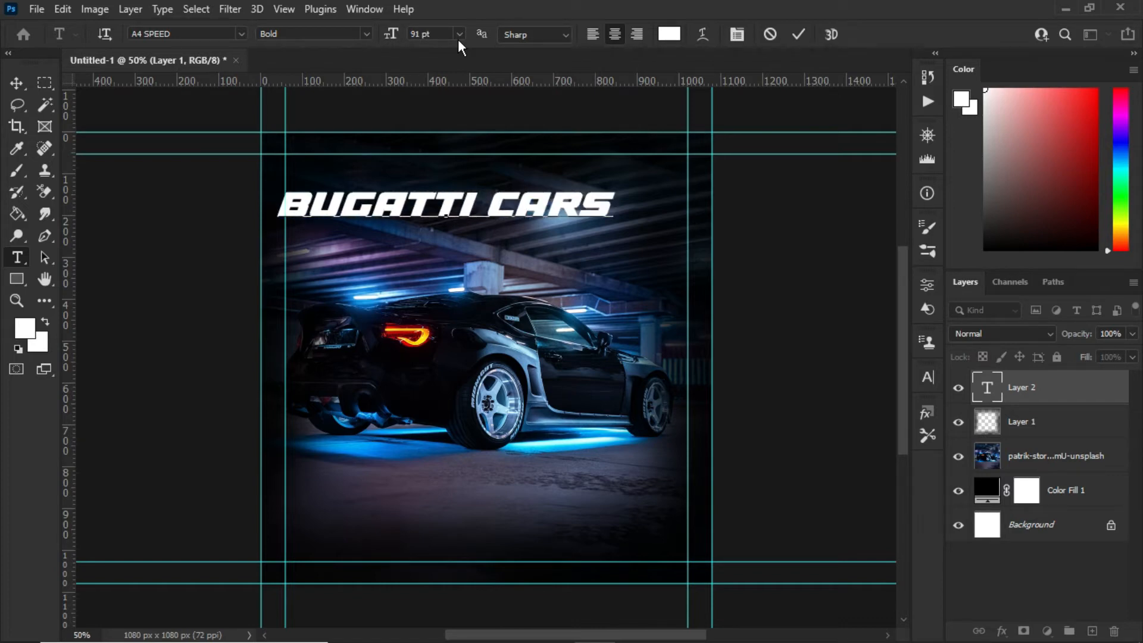
click(799, 34)
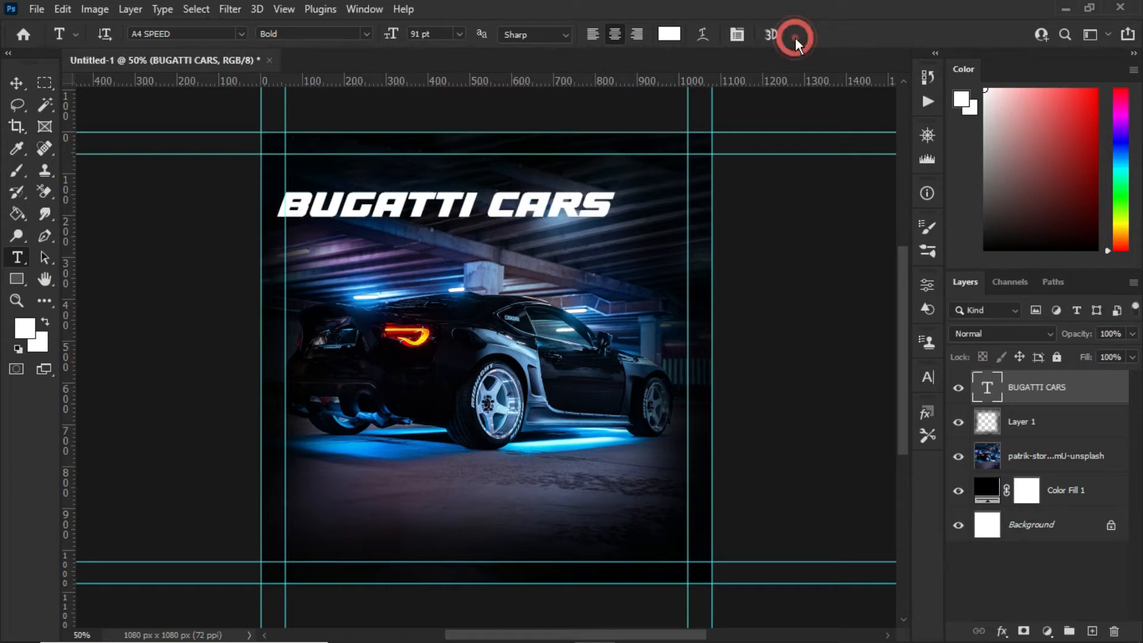
Step: Add a separate text layer reading "FOR RENT" below the BUGATTI CARS line
click(459, 278)
key(BackSpace)
text(F)
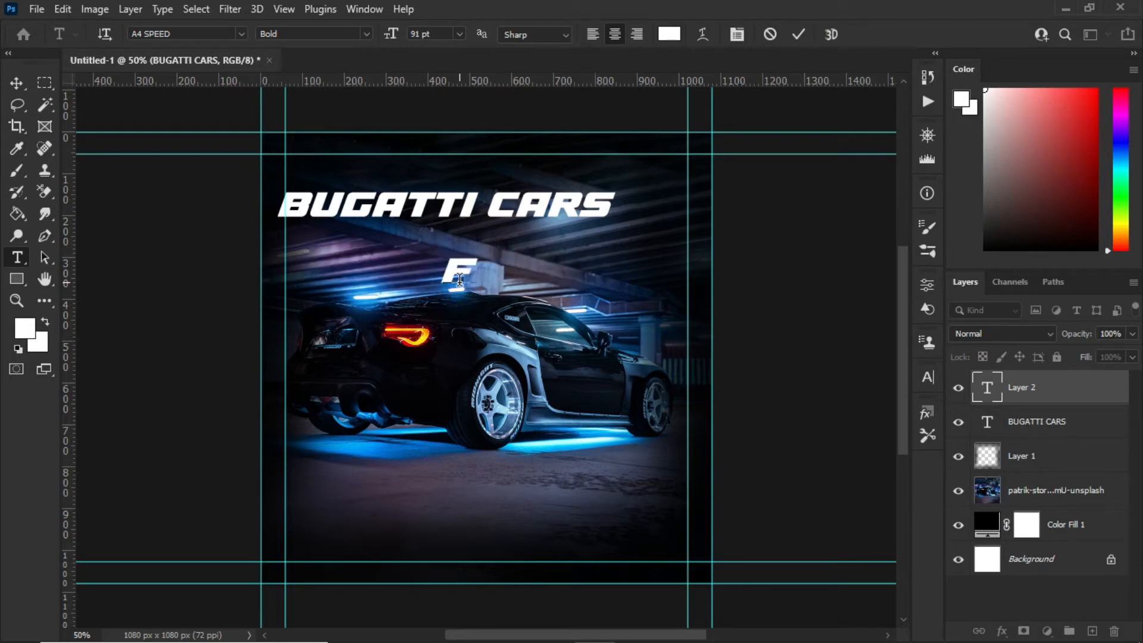
text(OR RENT)
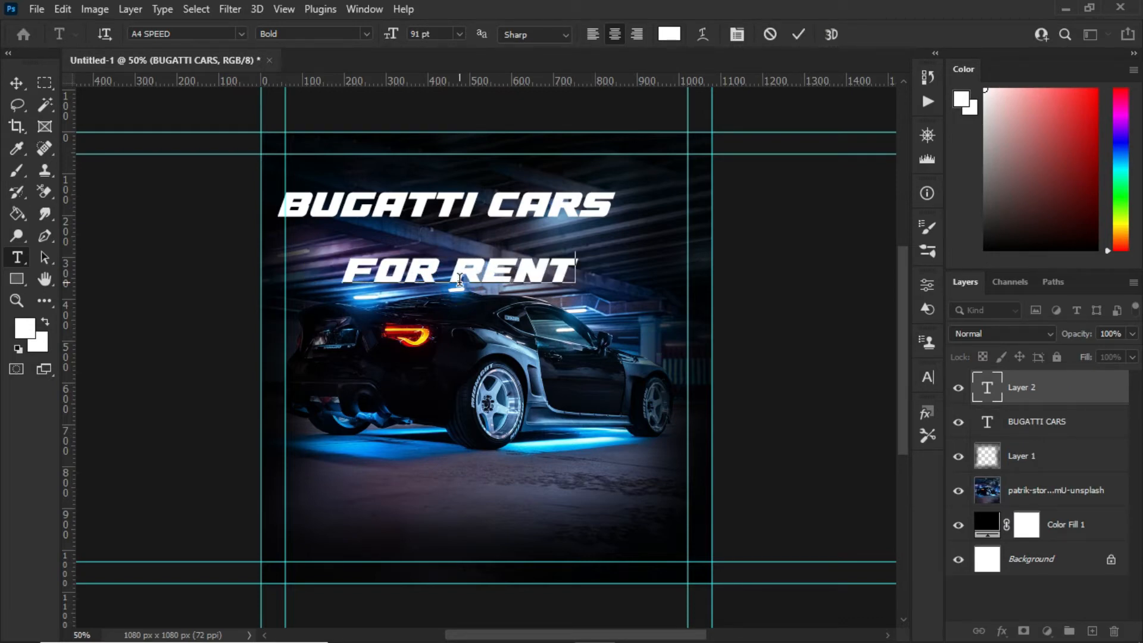
click(798, 34)
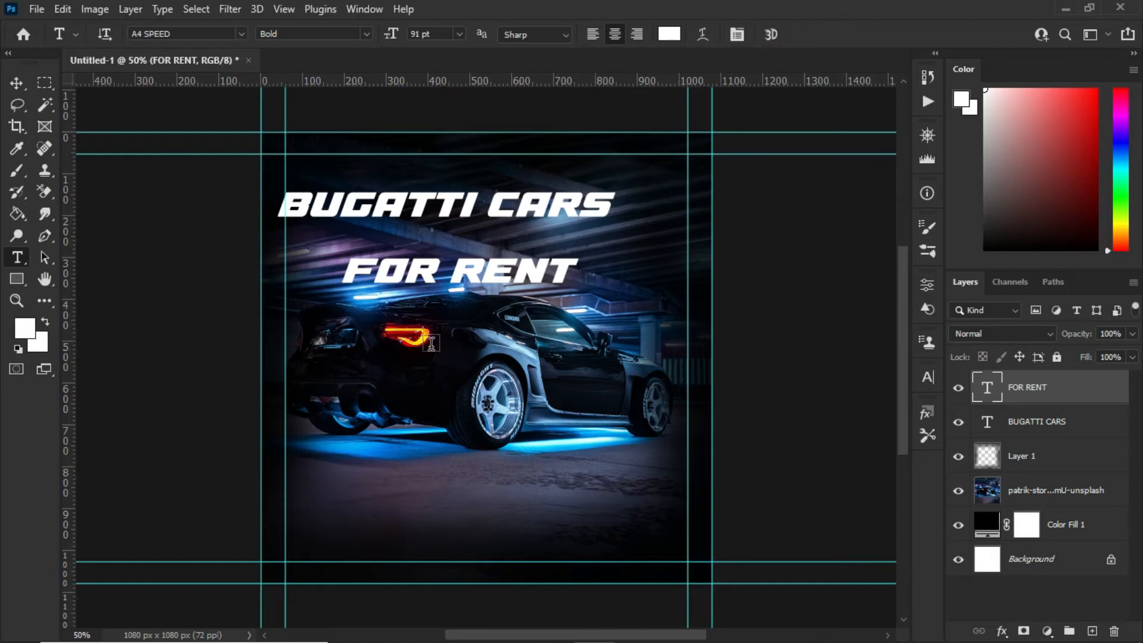
Step: Add a separate text layer reading "AT COOL PRICE" over the lower part of the car
click(407, 456)
key(BackSpace)
text(AT)
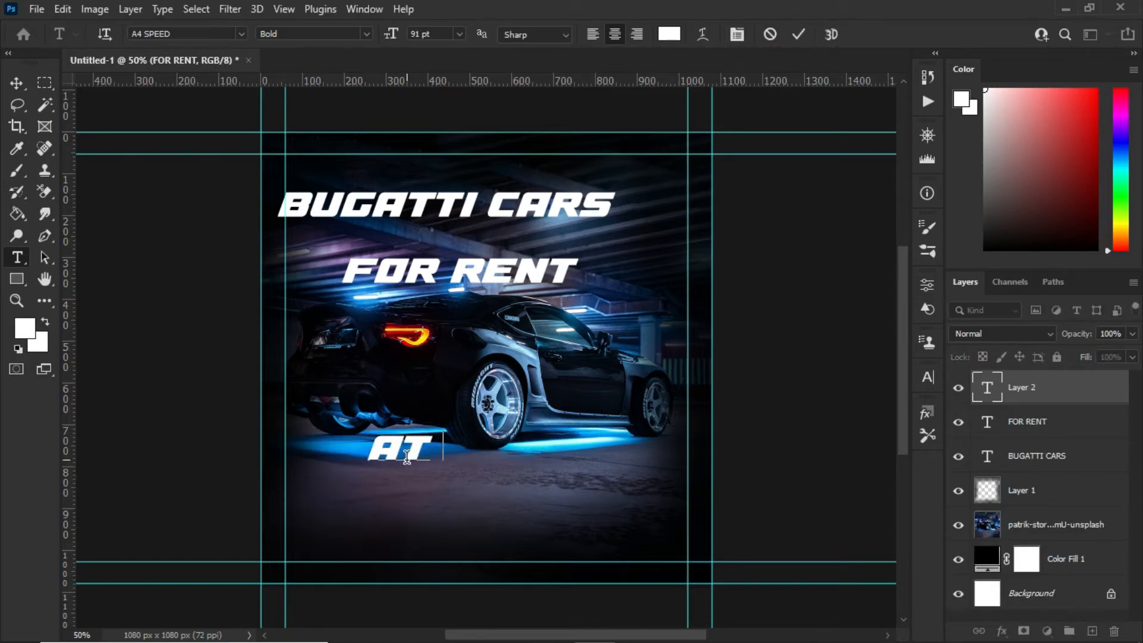
text( COOL PRICE)
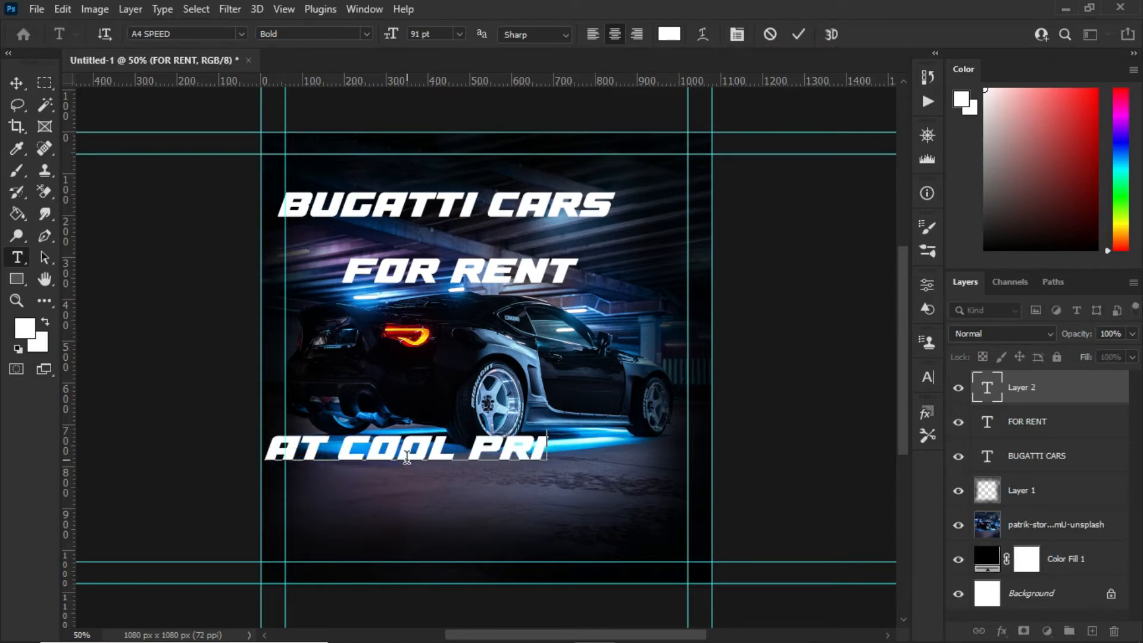
click(798, 34)
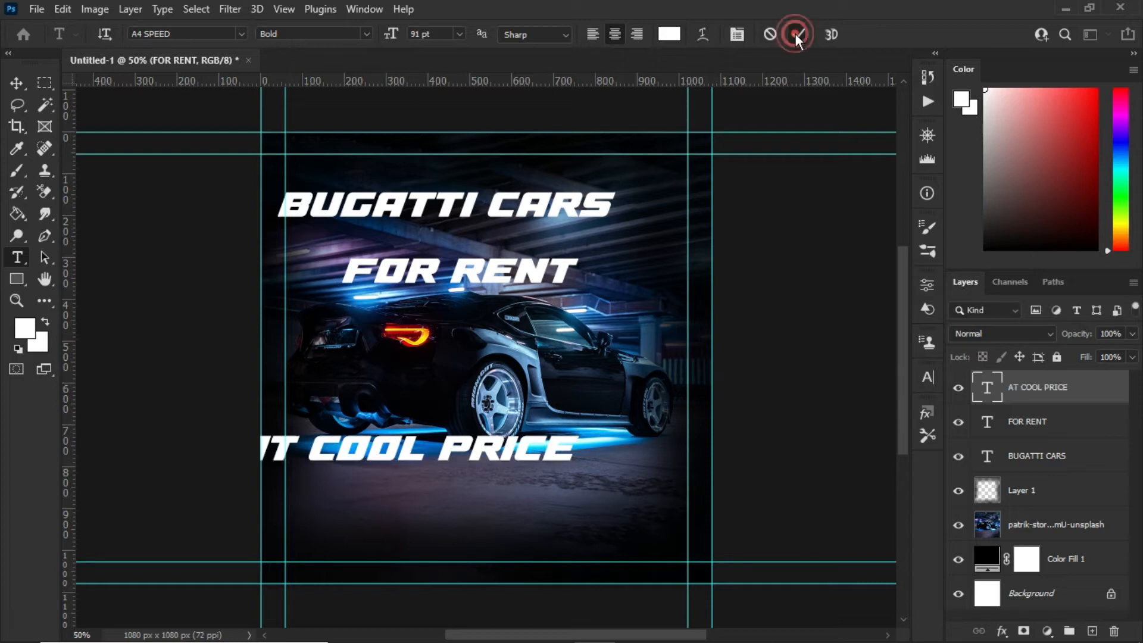
Step: Stack the three text lines centred above the car, with BUGATTI CARS at the upper margin guide, FOR RENT beneath and AT COOL PRICE last
click(16, 85)
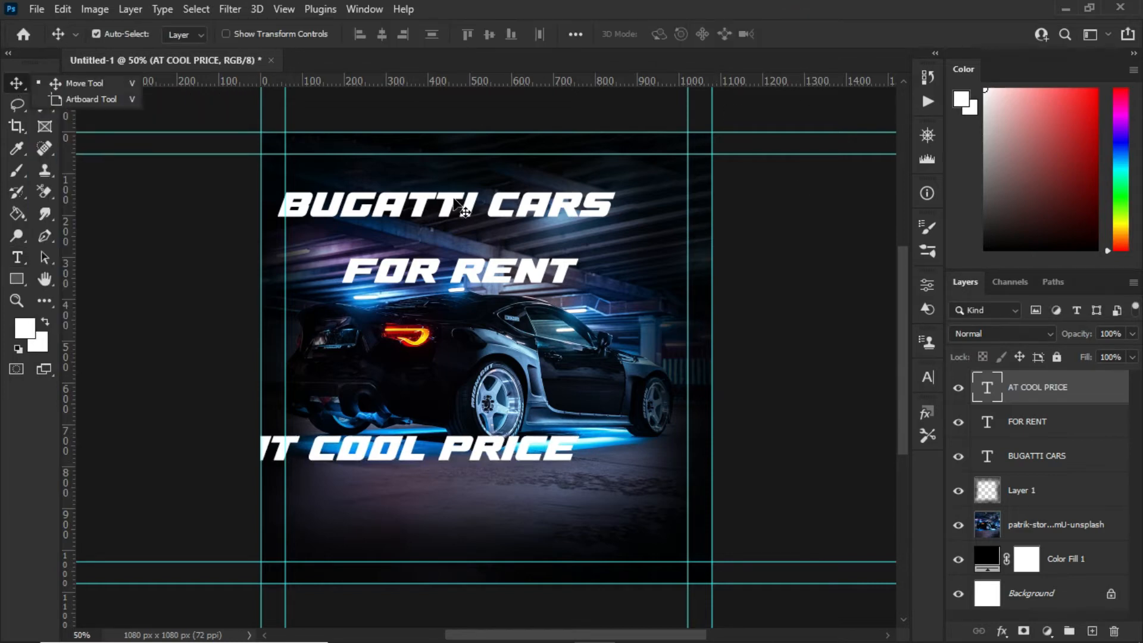
drag(454, 201, 496, 161)
drag(493, 273, 520, 217)
click(501, 453)
drag(515, 405, 593, 231)
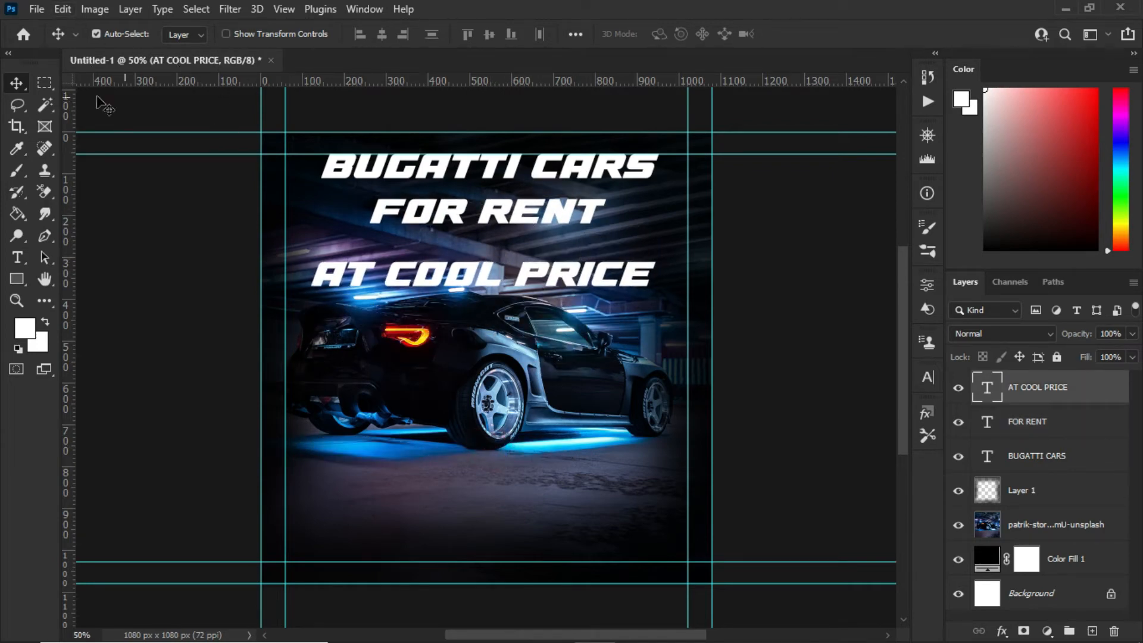
Step: Change the AT COOL PRICE text to Montserrat in the Medium style
click(17, 257)
click(245, 33)
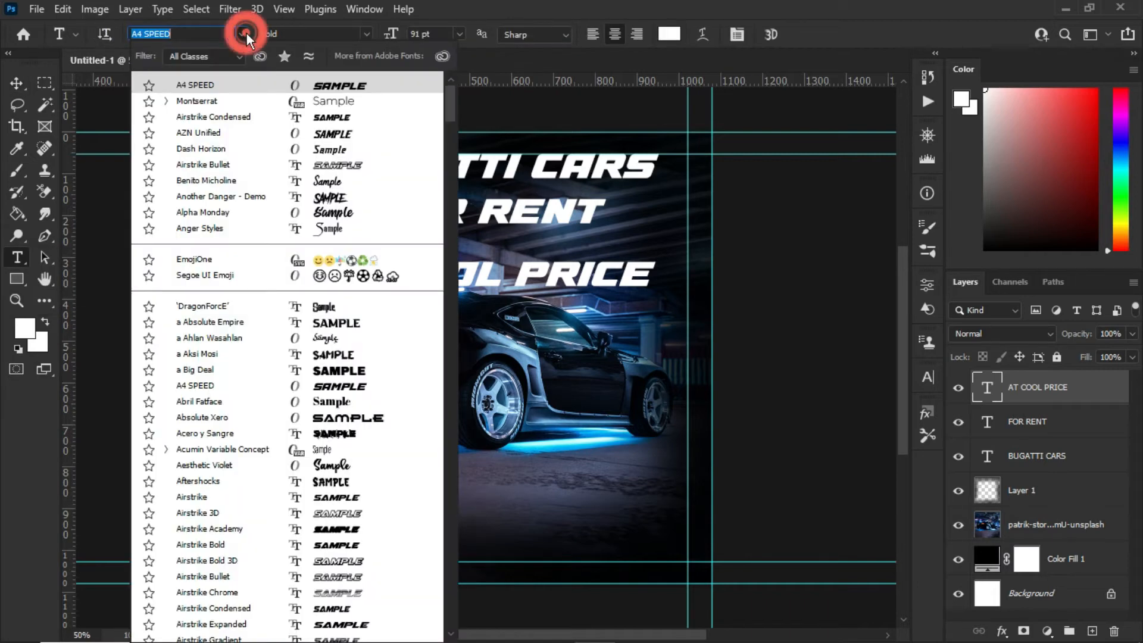
click(216, 101)
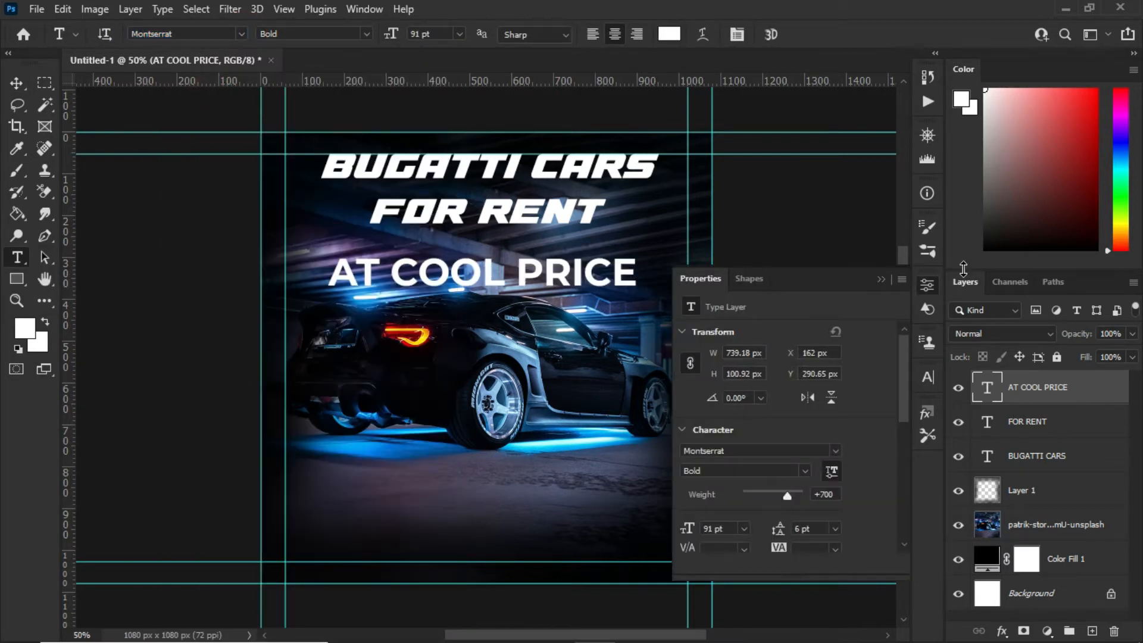
click(880, 279)
drag(632, 271, 232, 286)
click(367, 34)
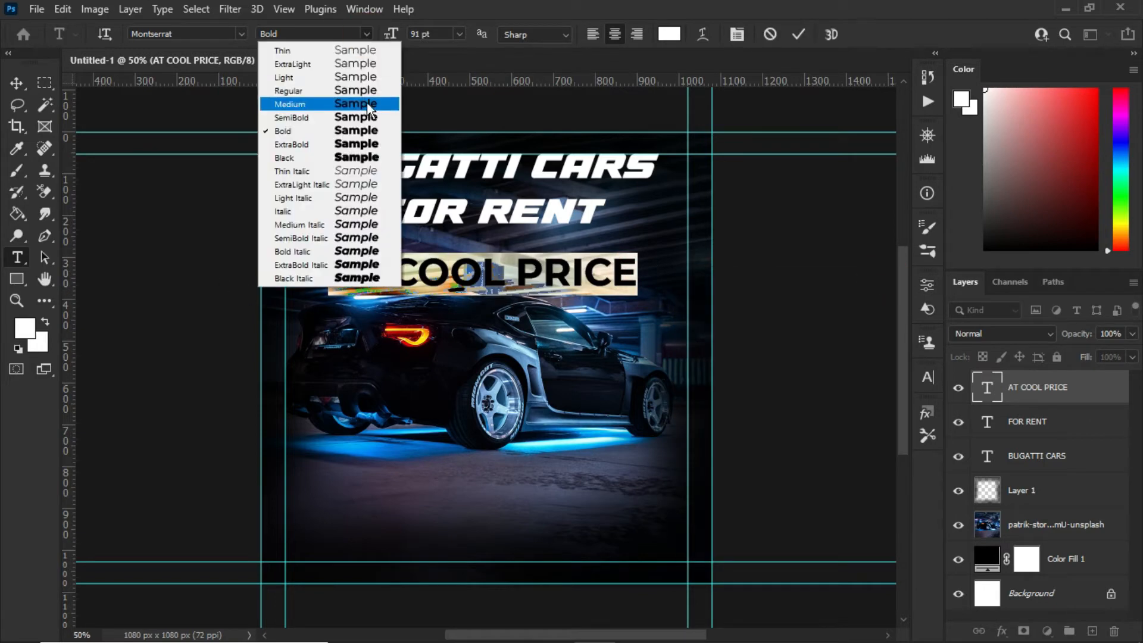
click(341, 104)
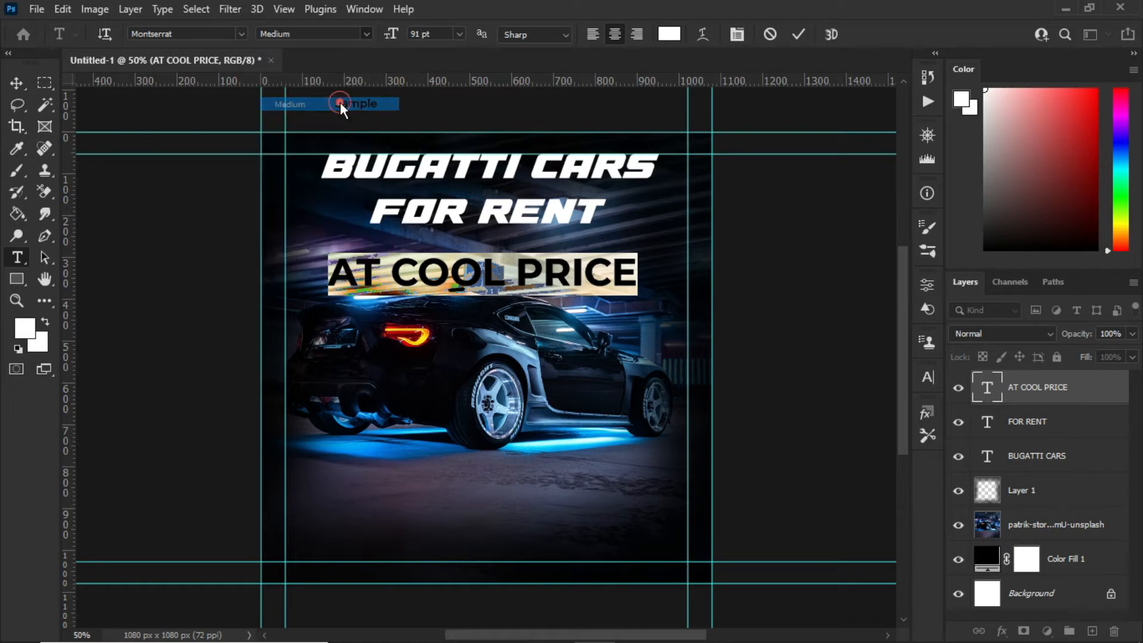
Step: Reduce the AT COOL PRICE text to 48 pt and widen its letter spacing
drag(391, 34, 355, 34)
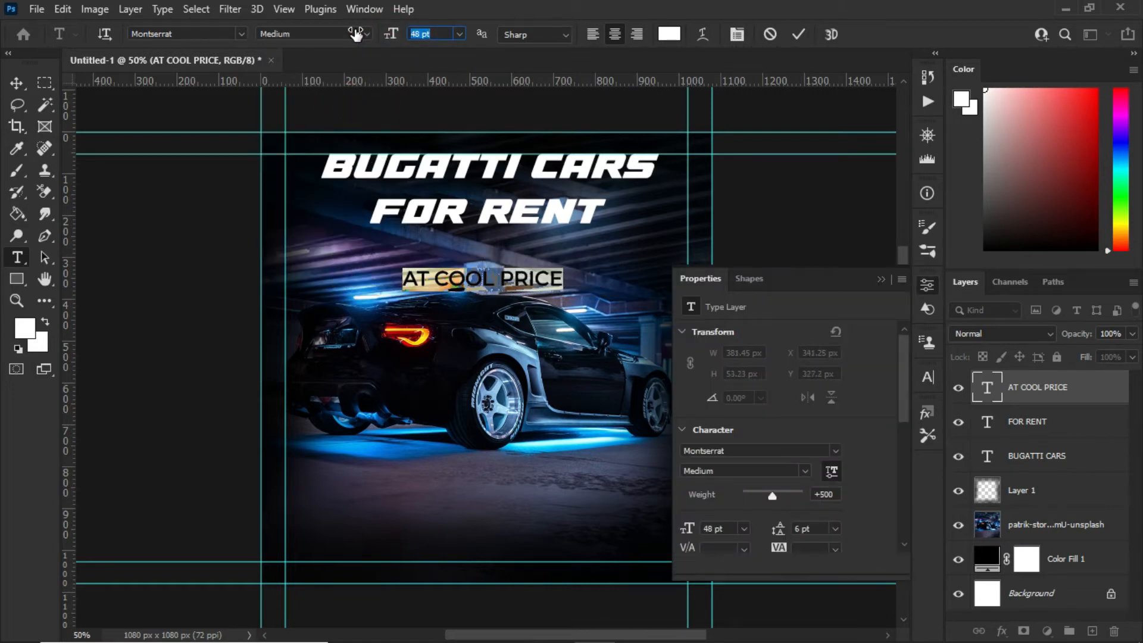
click(881, 279)
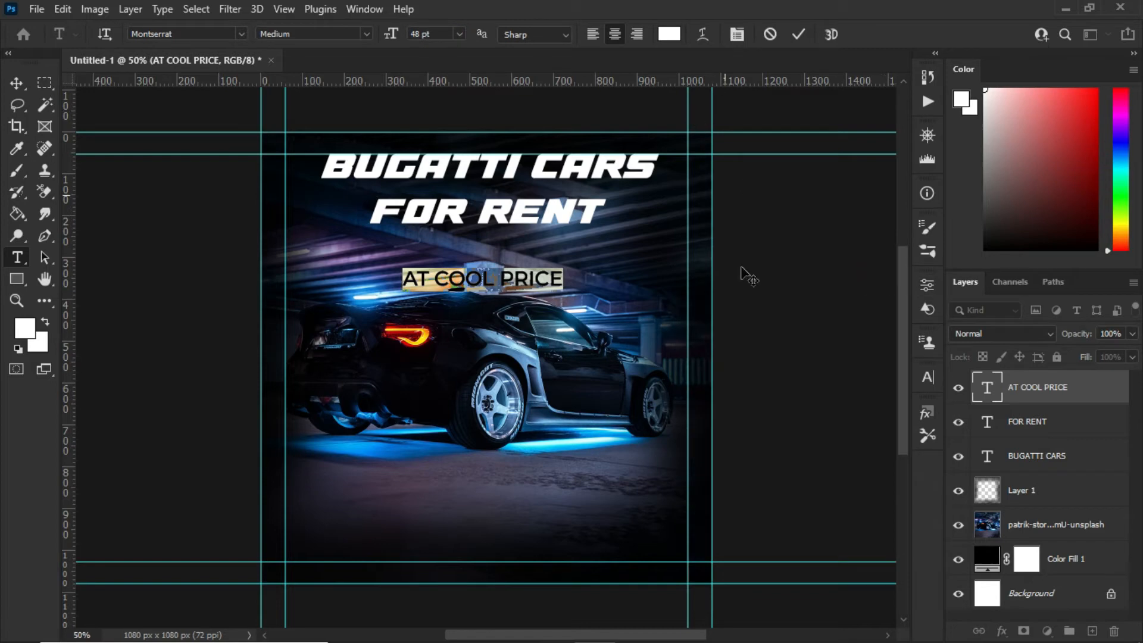
click(929, 375)
click(838, 438)
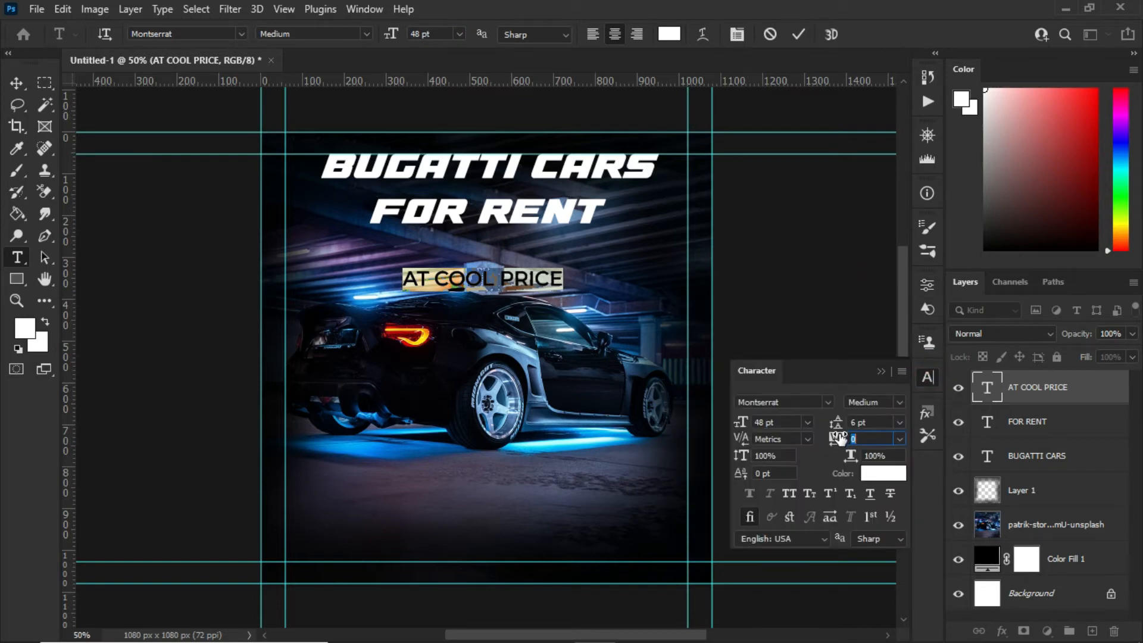
drag(837, 439, 839, 438)
click(879, 371)
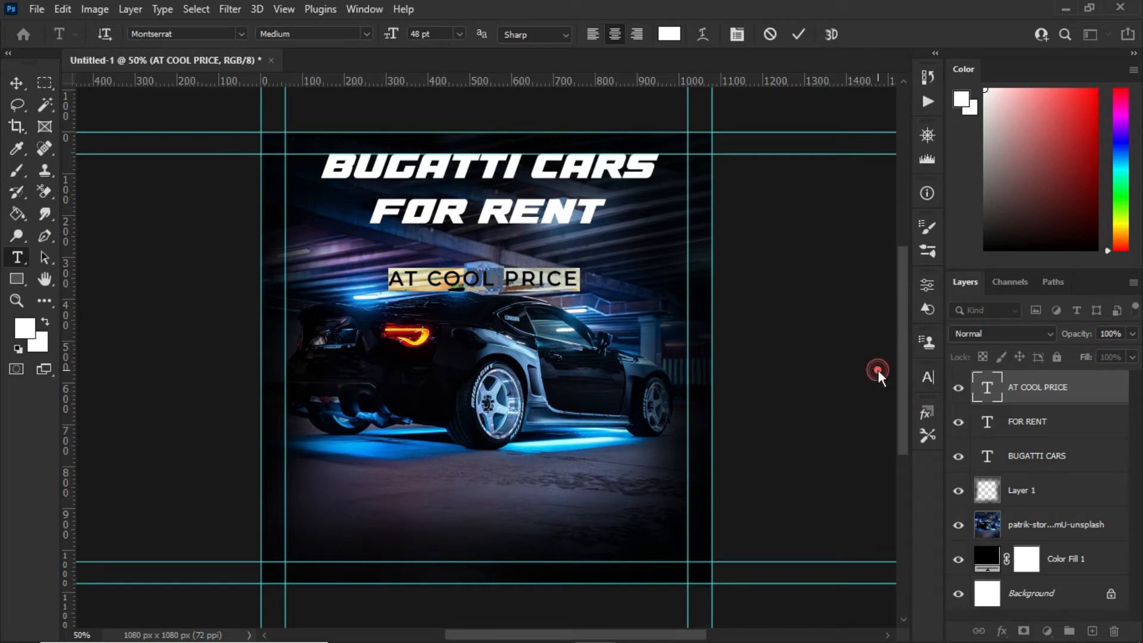
Step: Set the AT COOL PRICE text size to 44 pt and commit the text edit
drag(387, 34, 385, 37)
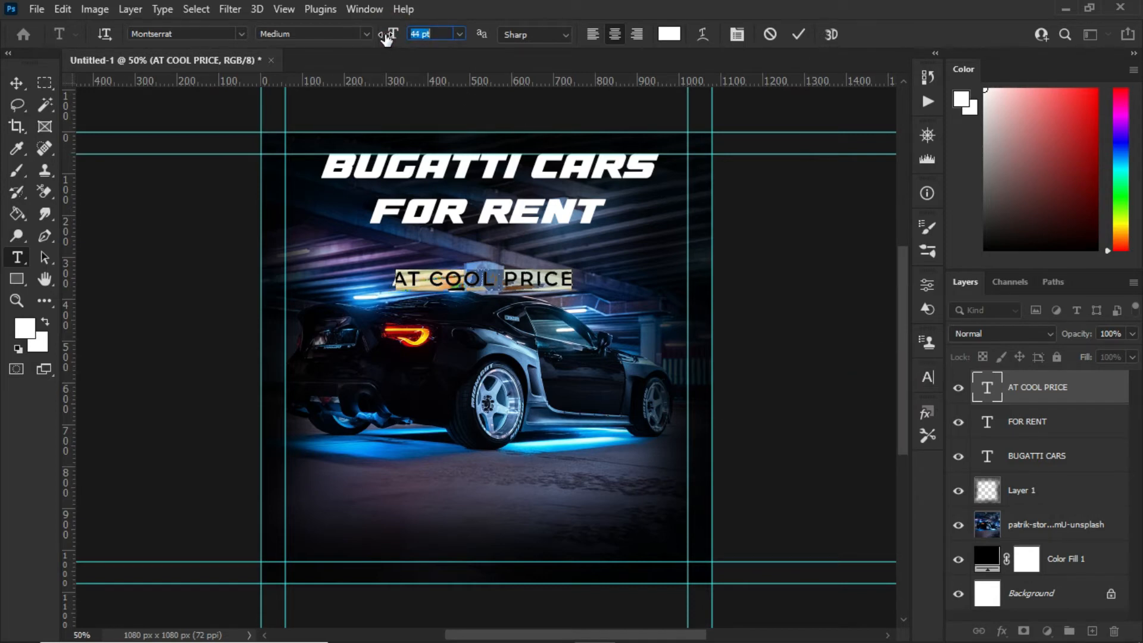
click(799, 34)
click(17, 83)
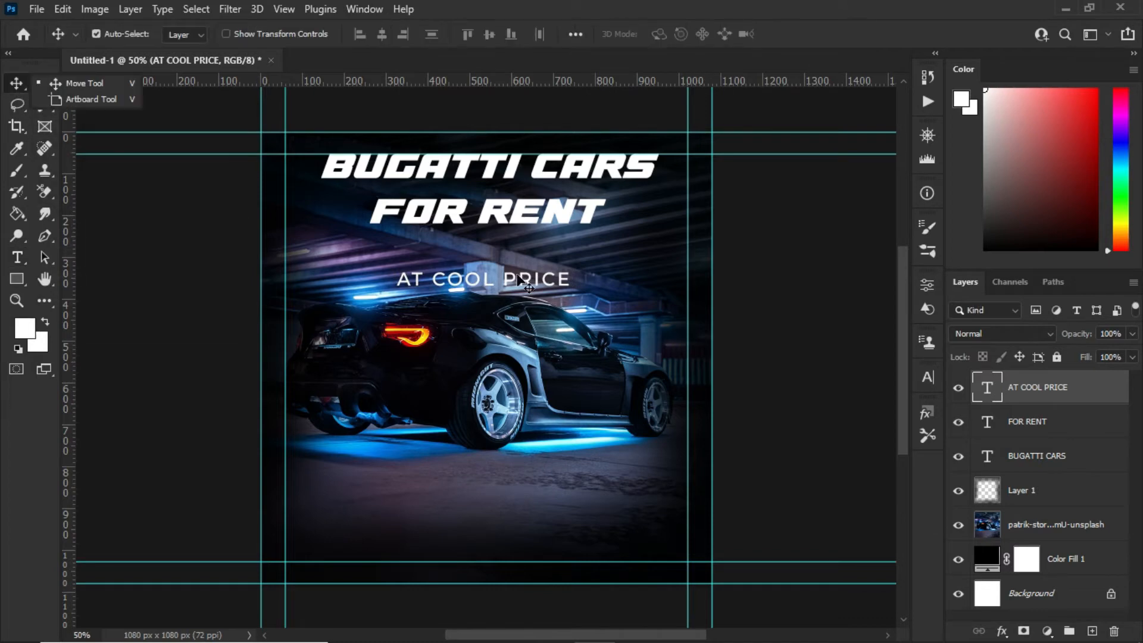
Step: Move the AT COOL PRICE text up to sit just beneath FOR RENT
drag(508, 275, 513, 244)
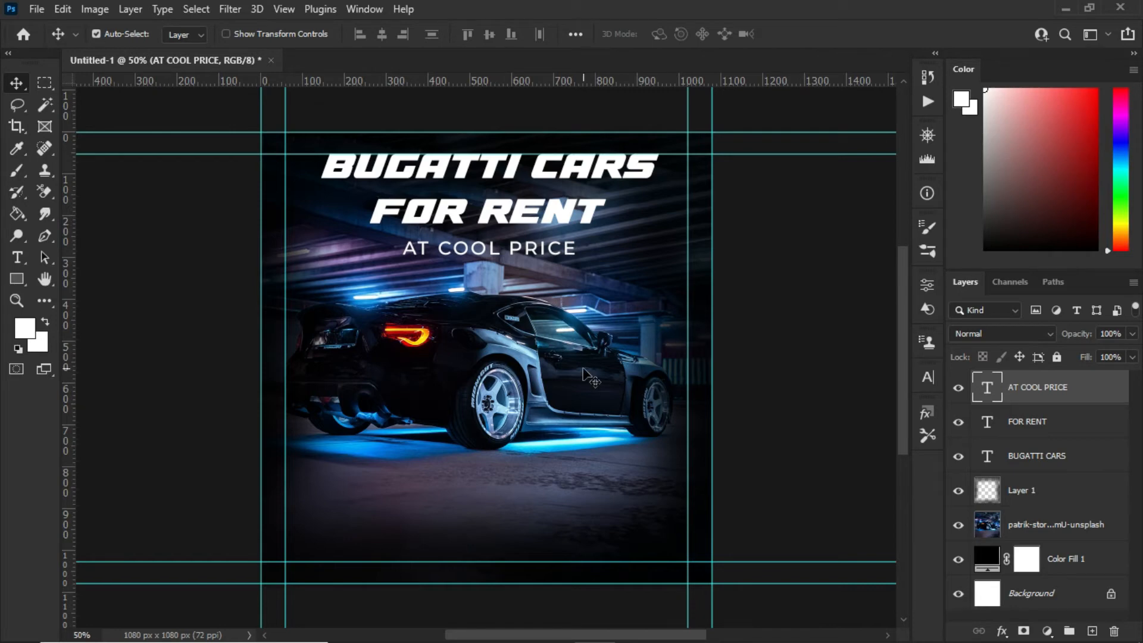
Step: Recolour the word BUGATTI with the blue 038bf7 sampled from the glow beneath the car, and commit the edit
click(17, 257)
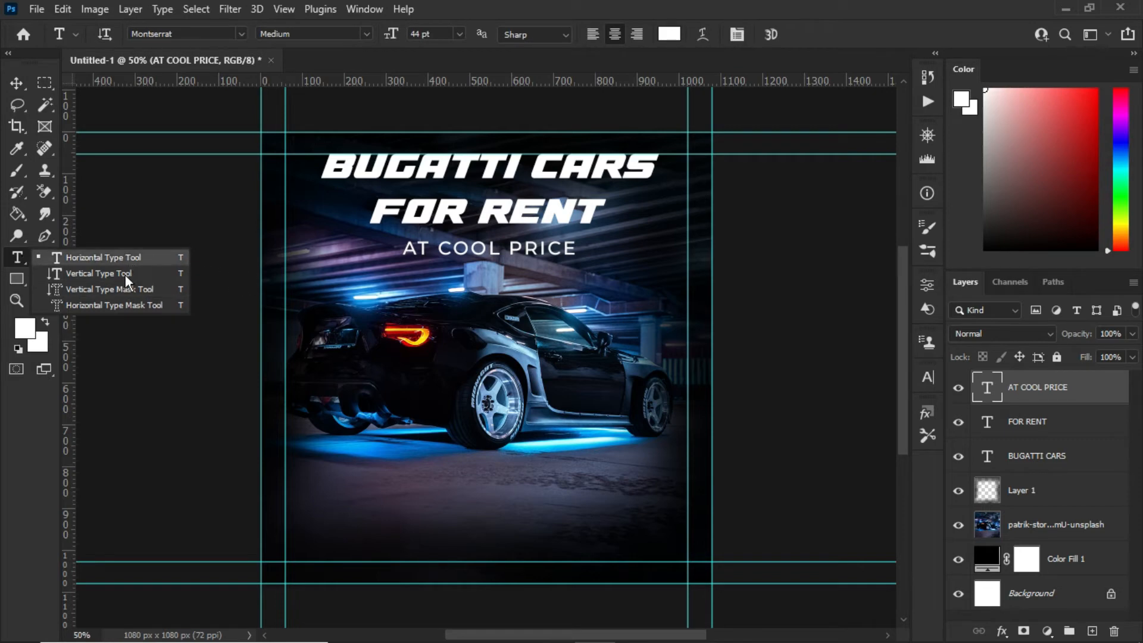
click(95, 258)
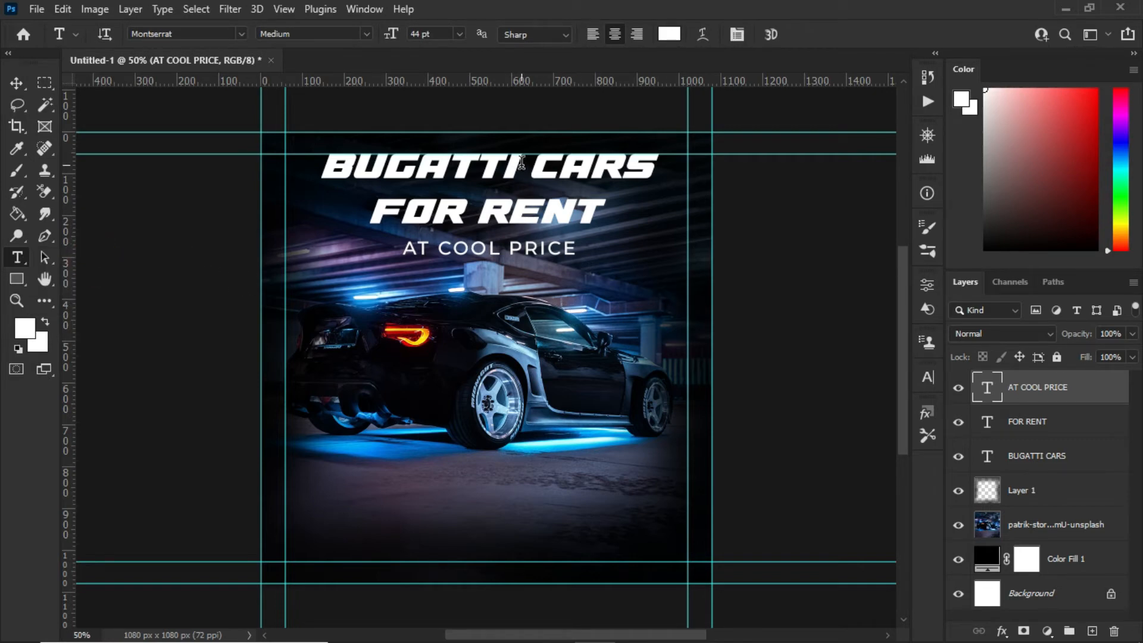
double_click(521, 161)
click(672, 36)
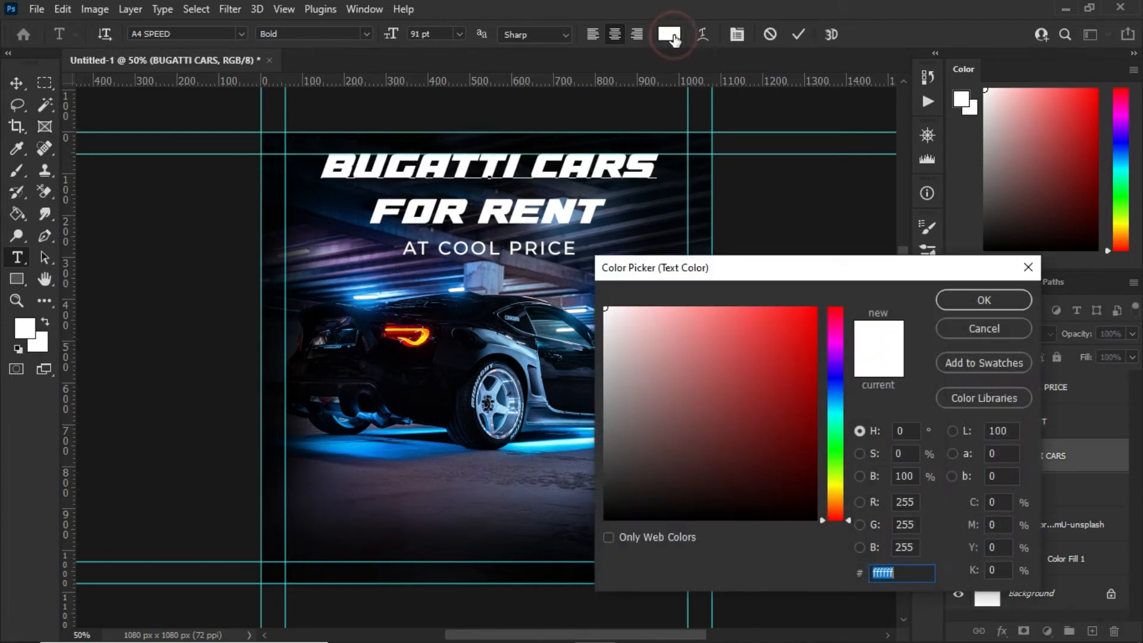
click(356, 445)
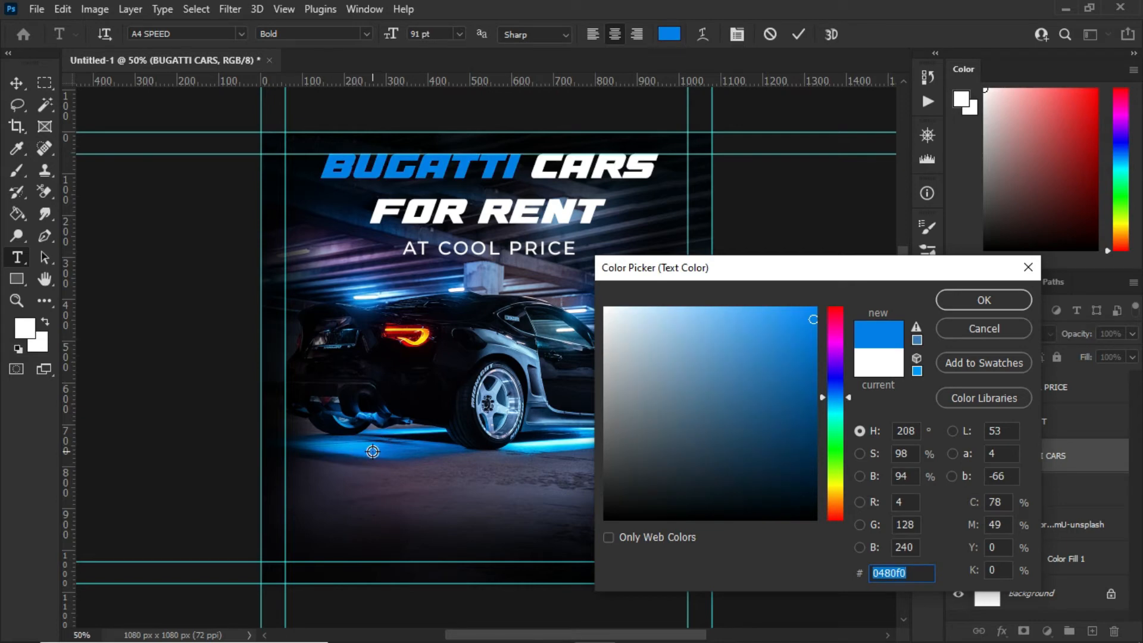
click(380, 448)
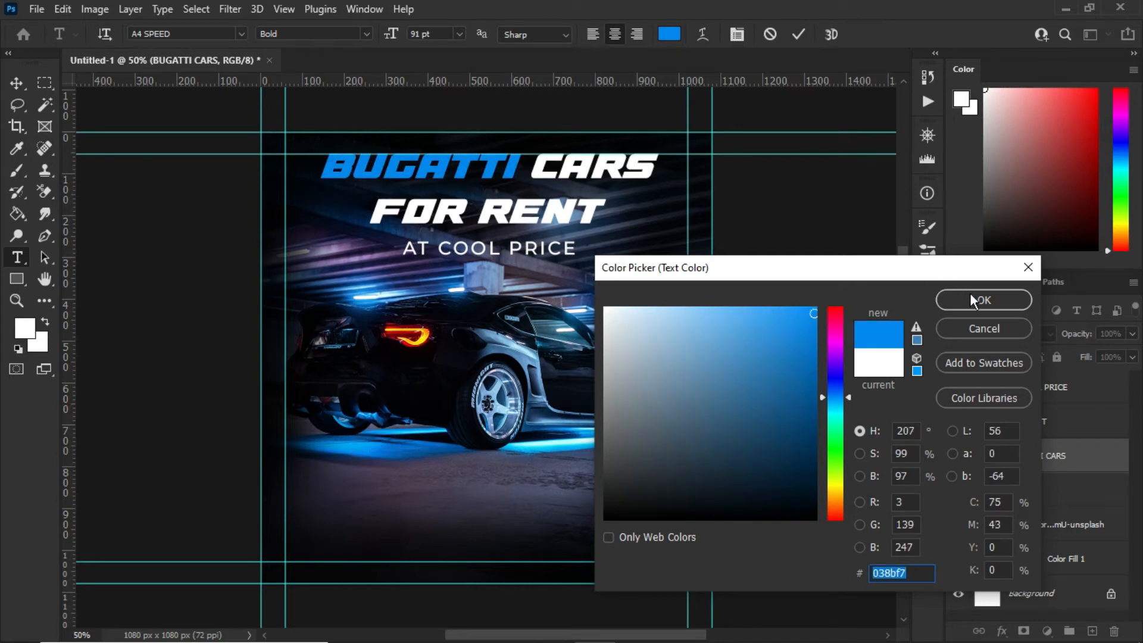
click(973, 301)
click(798, 34)
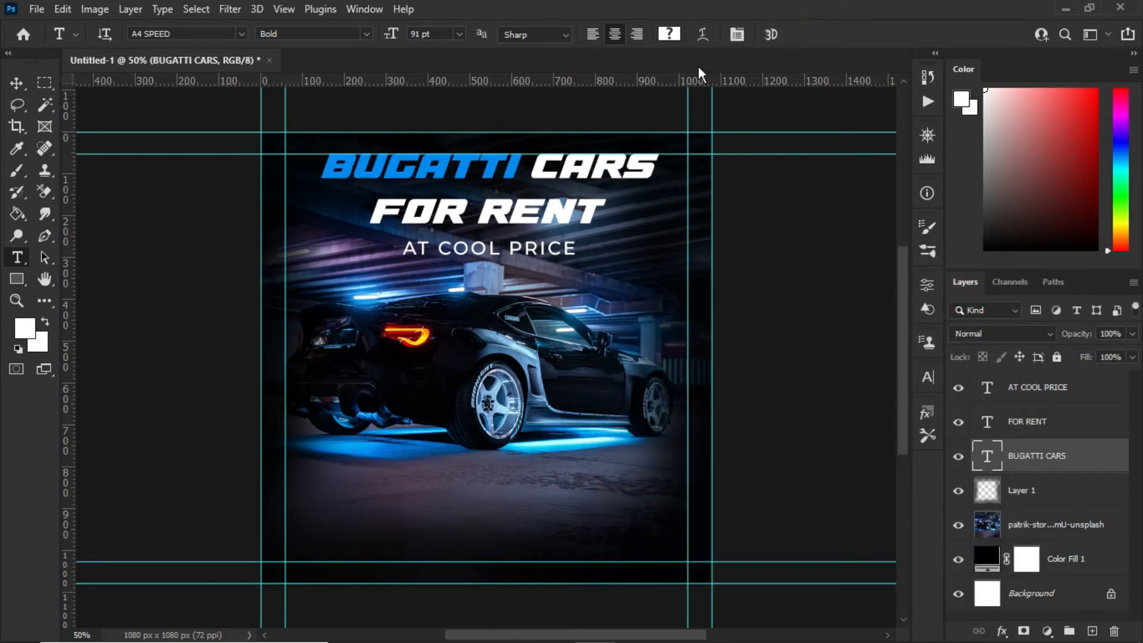
Step: Recolour the word RENT with the blue 038bf7 sampled from the BUGATTI lettering, and commit the edit
drag(477, 213, 610, 208)
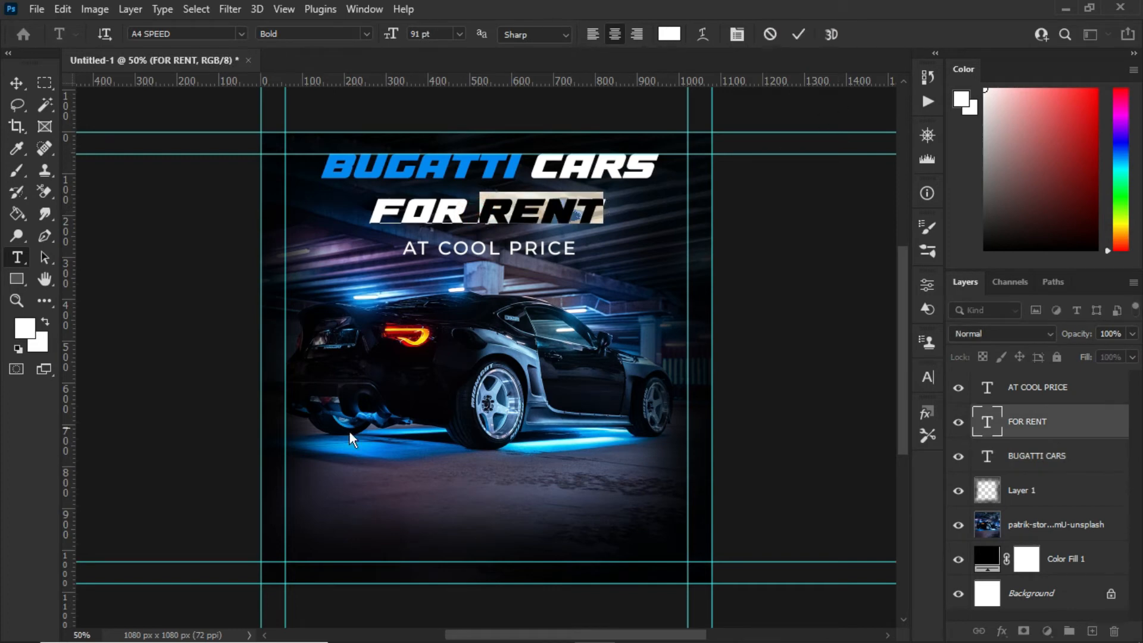
click(669, 34)
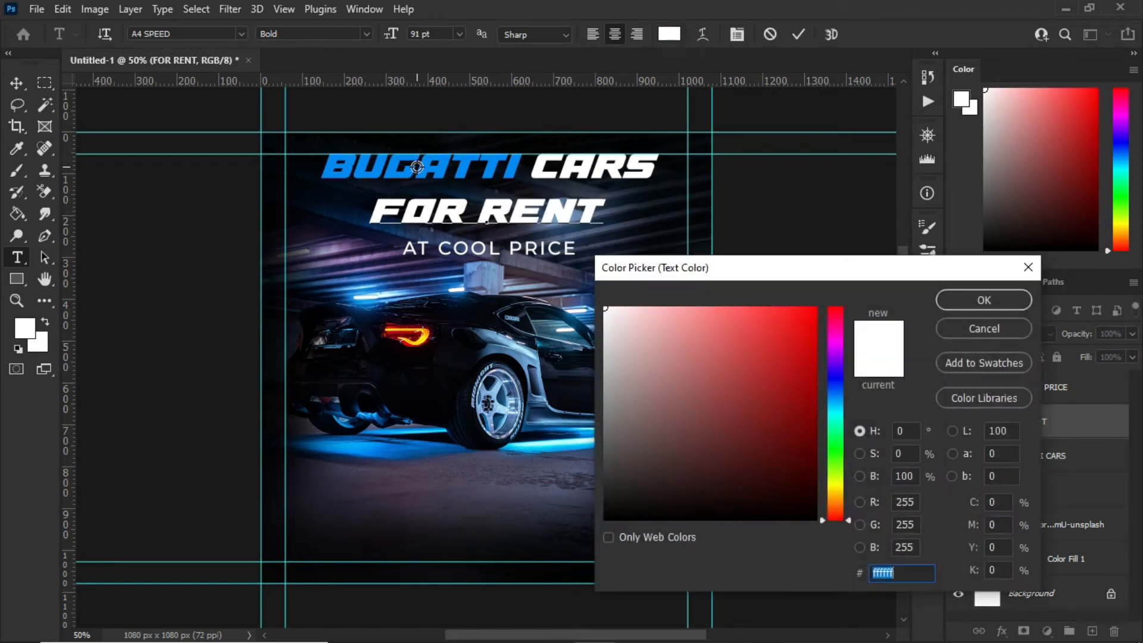
click(441, 172)
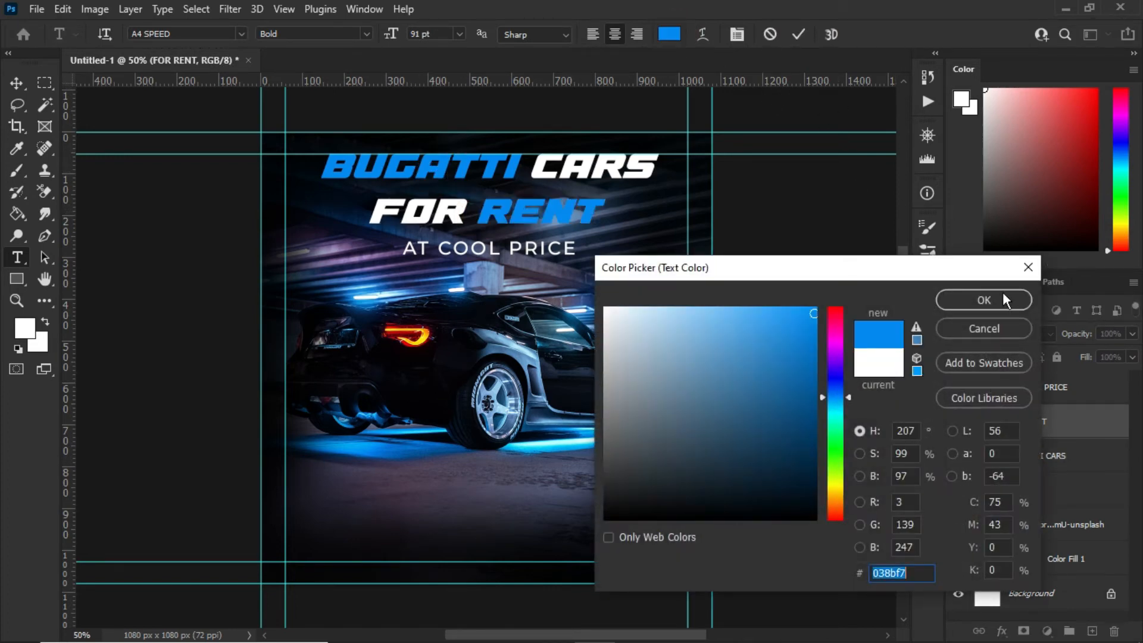
click(983, 298)
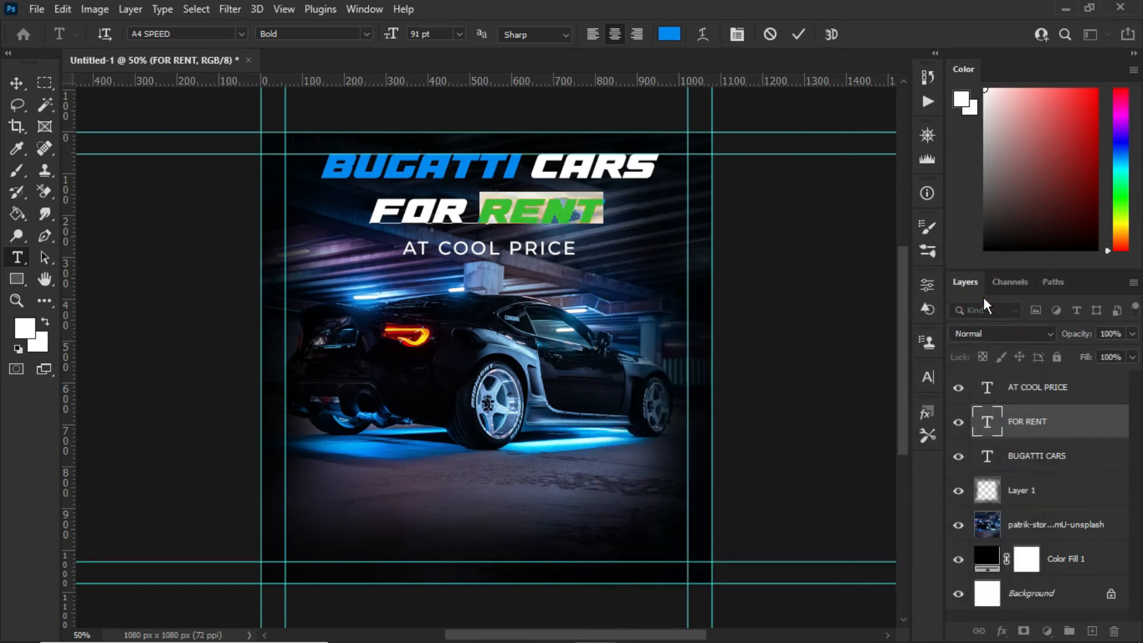
click(798, 35)
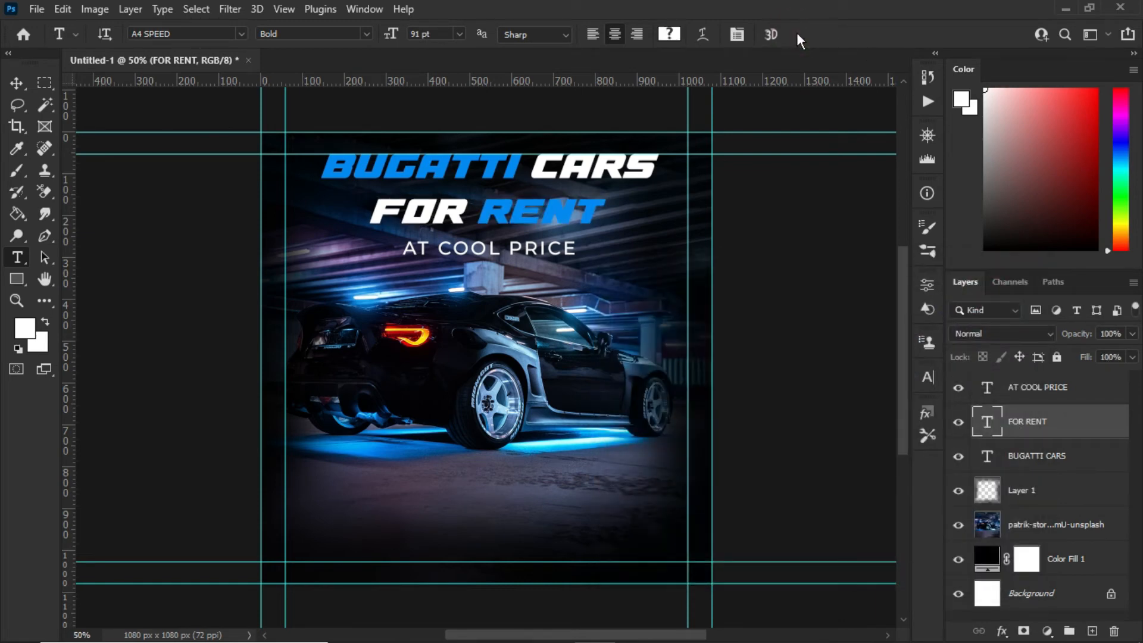
Step: Reduce the AT COOL PRICE text to 41 pt and nudge it up closer to FOR RENT
triple_click(573, 250)
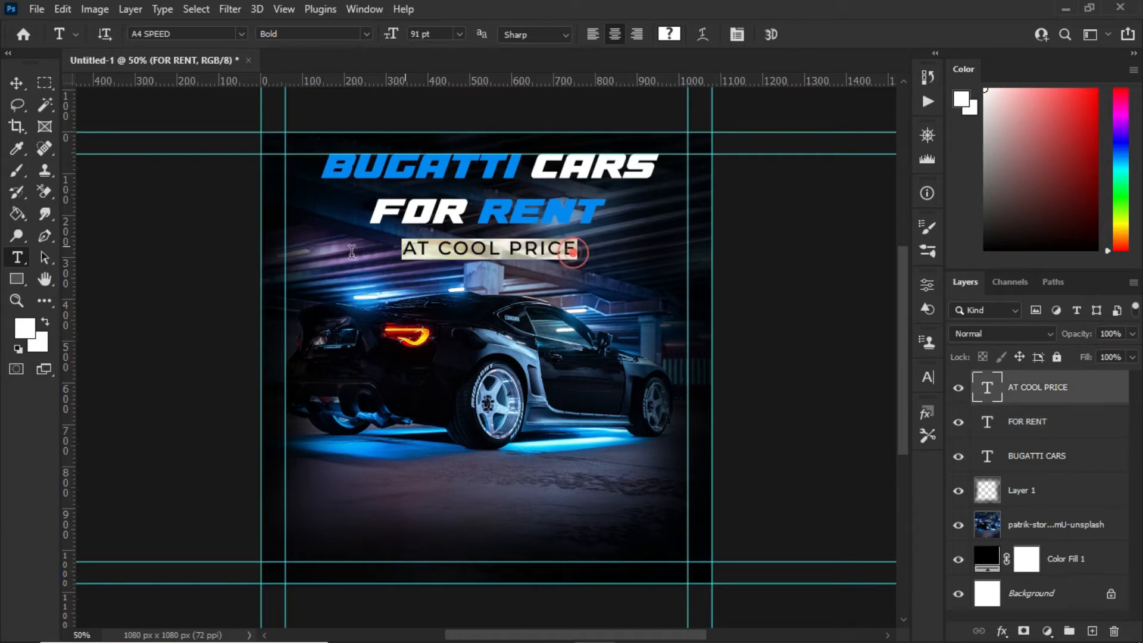
drag(391, 35, 384, 35)
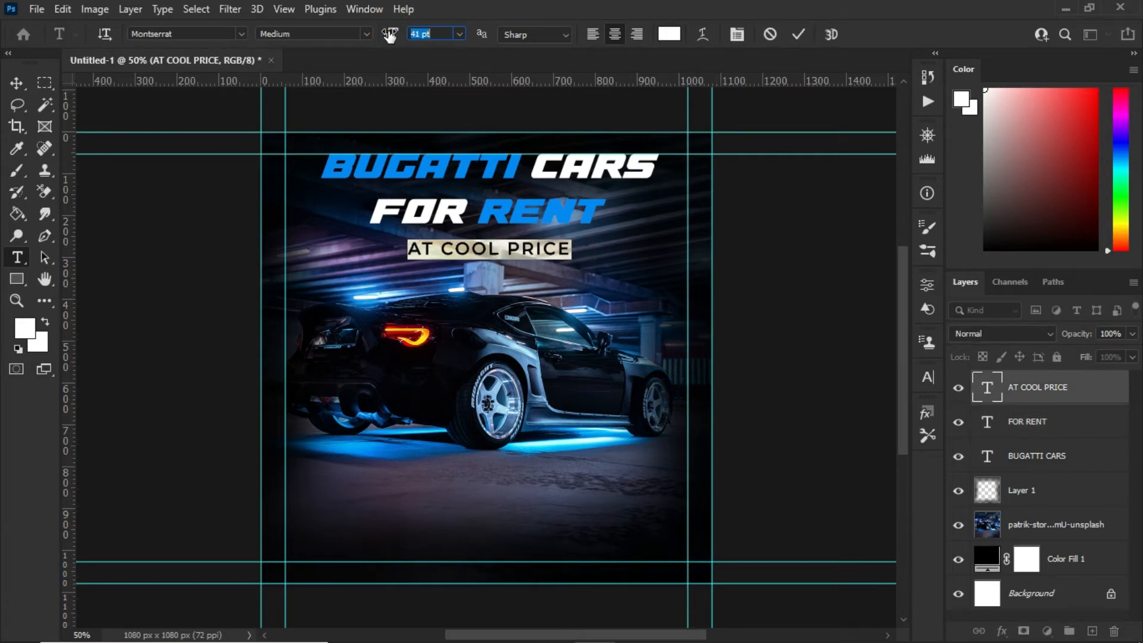
click(797, 34)
key(v)
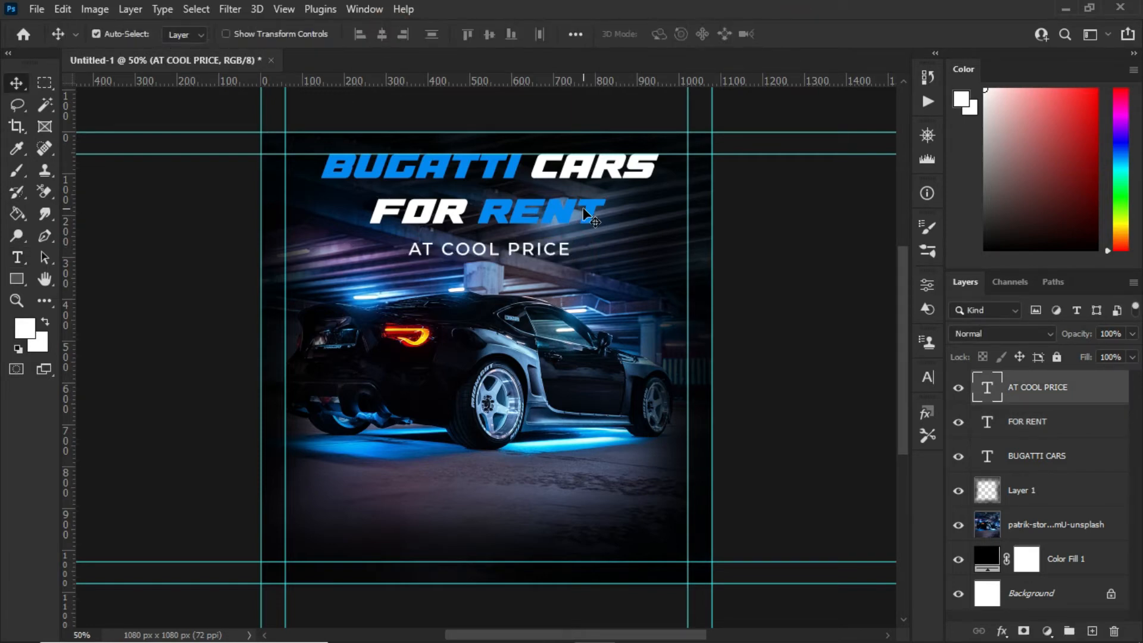
drag(538, 253, 538, 245)
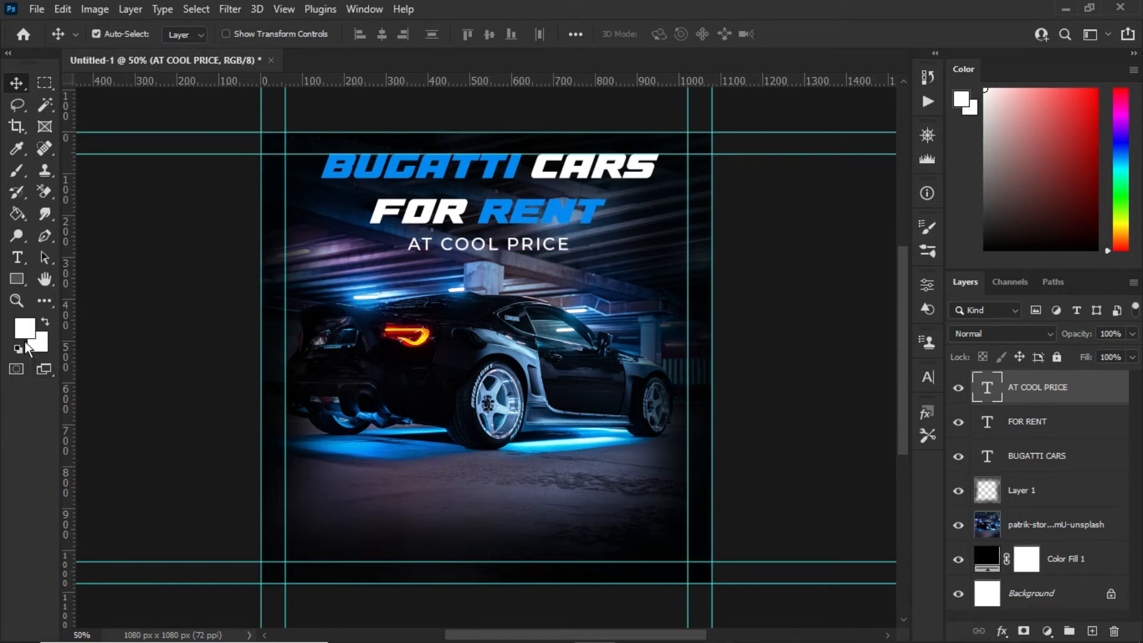
Step: Draw a rectangle about 376 × 92 px over the rear of the car and fill it with the headline's blue
right_click(17, 279)
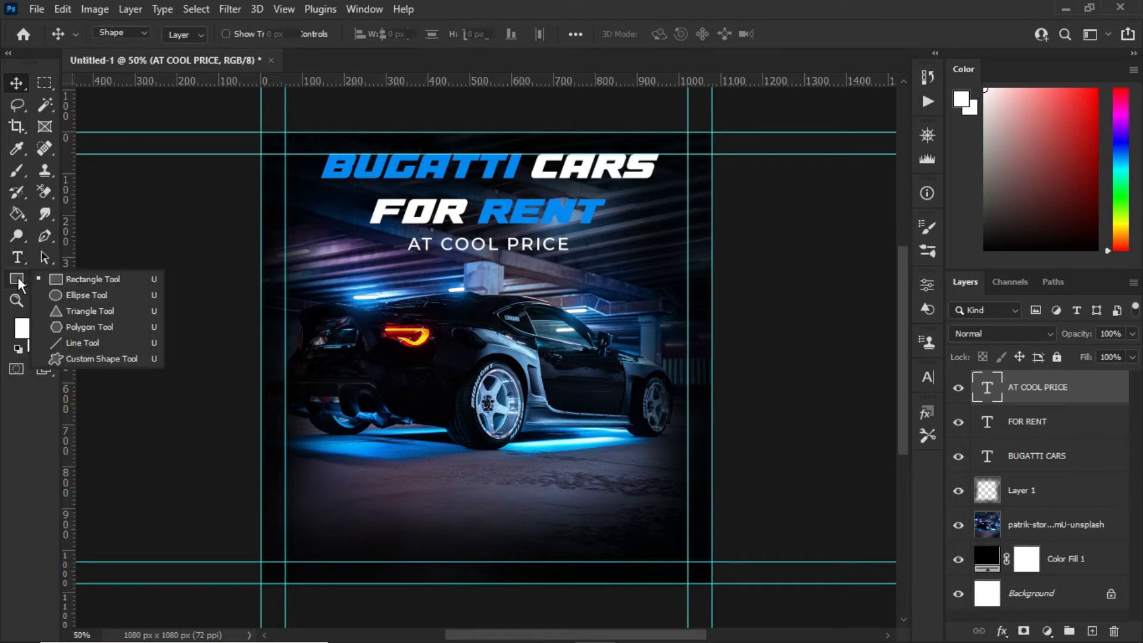
click(102, 275)
drag(345, 358, 502, 396)
click(734, 454)
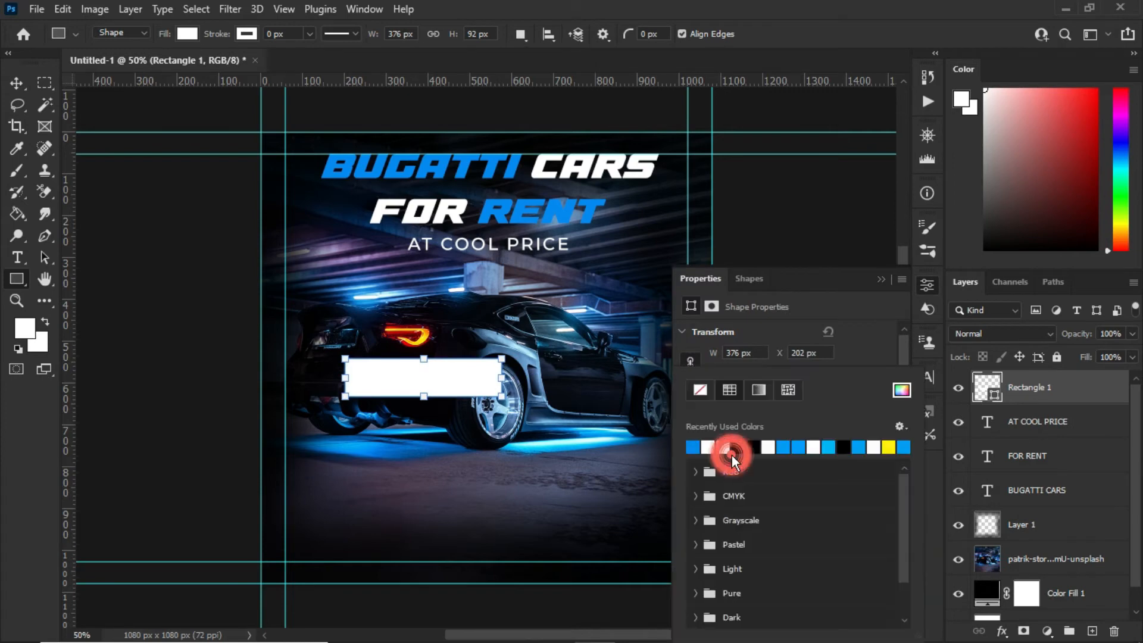
click(692, 446)
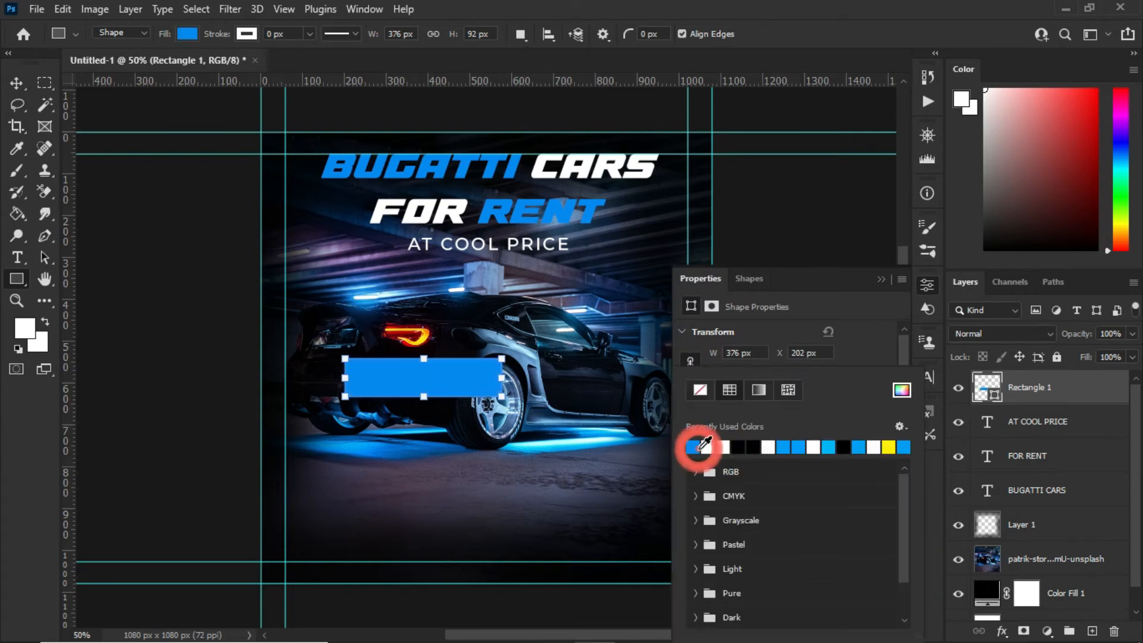
click(850, 329)
Step: Round the blue rectangle's corners to 46 px, then scale the shape down to about 328 × 76 px
drag(716, 549, 832, 538)
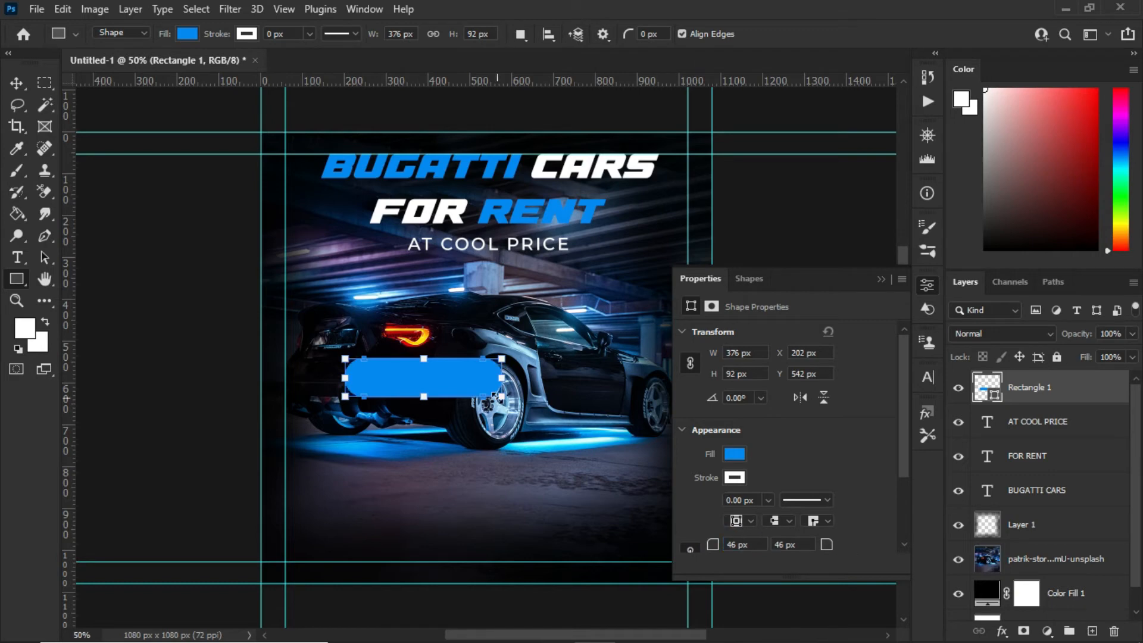
mouse_move(502, 392)
mouse_down()
mouse_move(536, 372)
mouse_move(481, 387)
mouse_up()
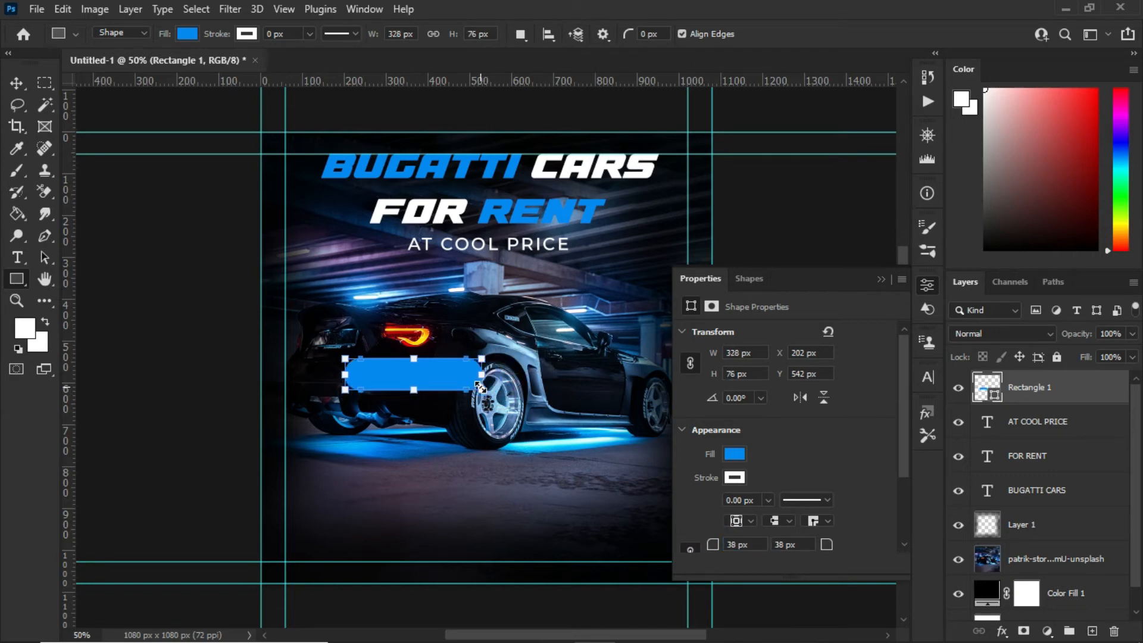
click(712, 543)
click(880, 279)
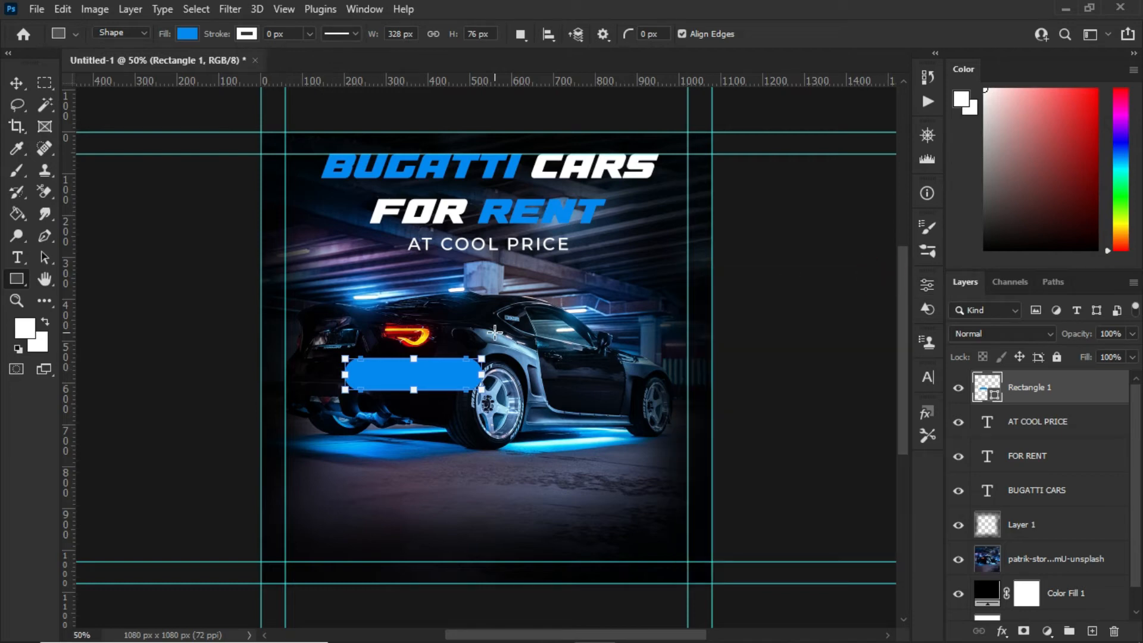
Step: Move the rounded blue shape off the car onto the floor just below the car's door and front wheel
key(Return)
key(v)
drag(426, 381, 581, 474)
Step: Add a horizontal text line reading BOOK NOW over the car's tail light
click(15, 258)
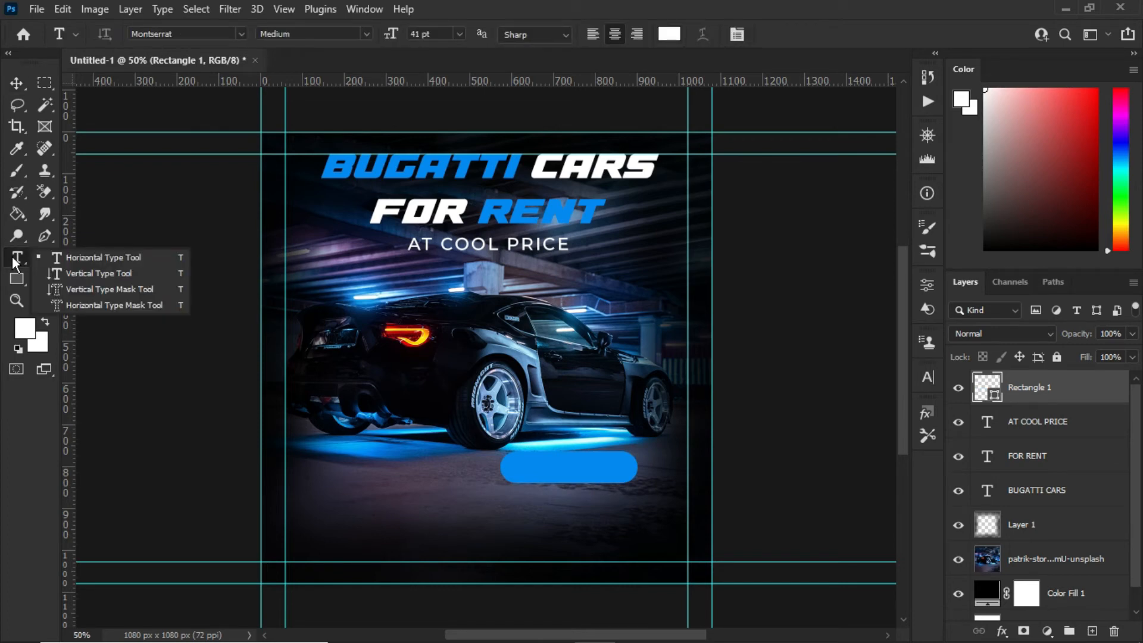
click(103, 258)
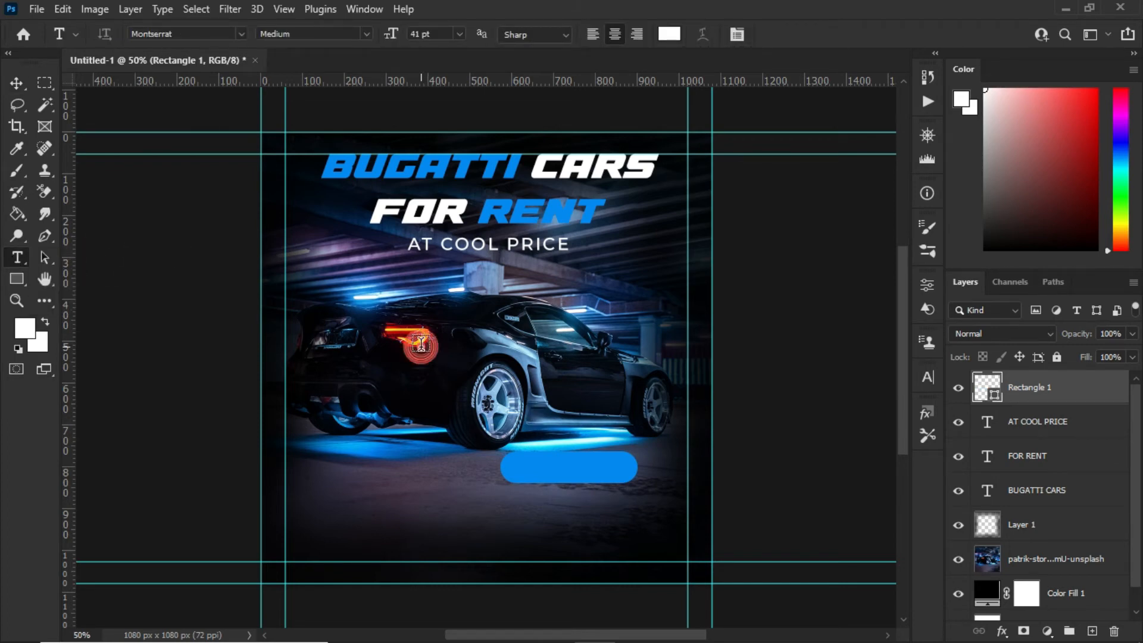
click(421, 344)
key(BackSpace)
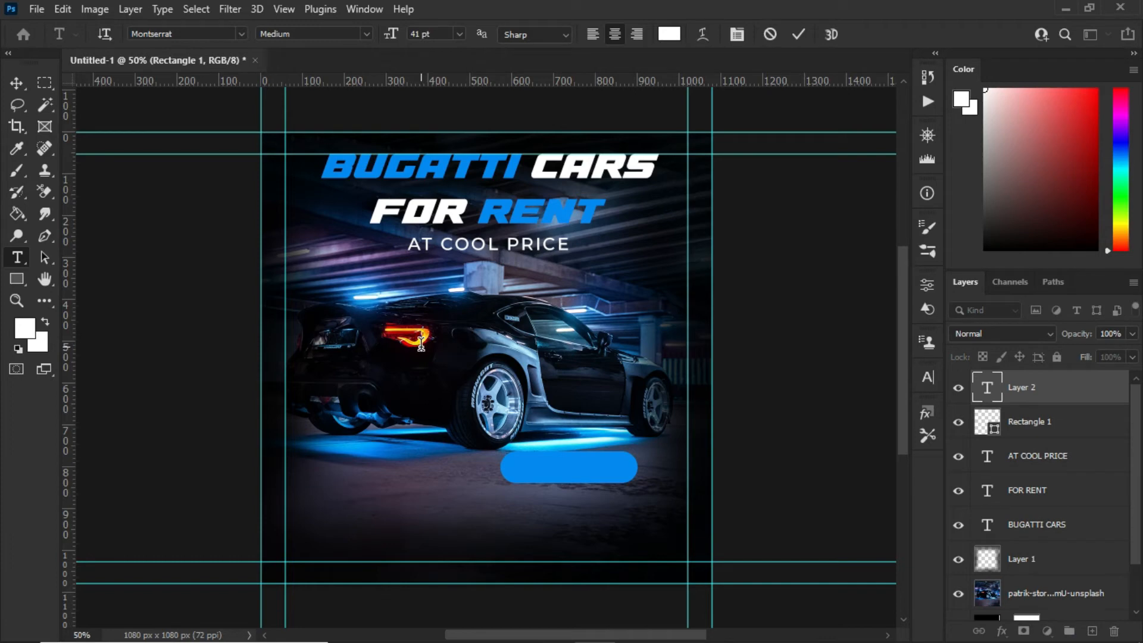
text(BOOK NOW)
Step: Set the BOOK NOW text to Auto leading, 0 tracking and the Bold style, and commit the edit
drag(484, 340, 357, 340)
click(935, 375)
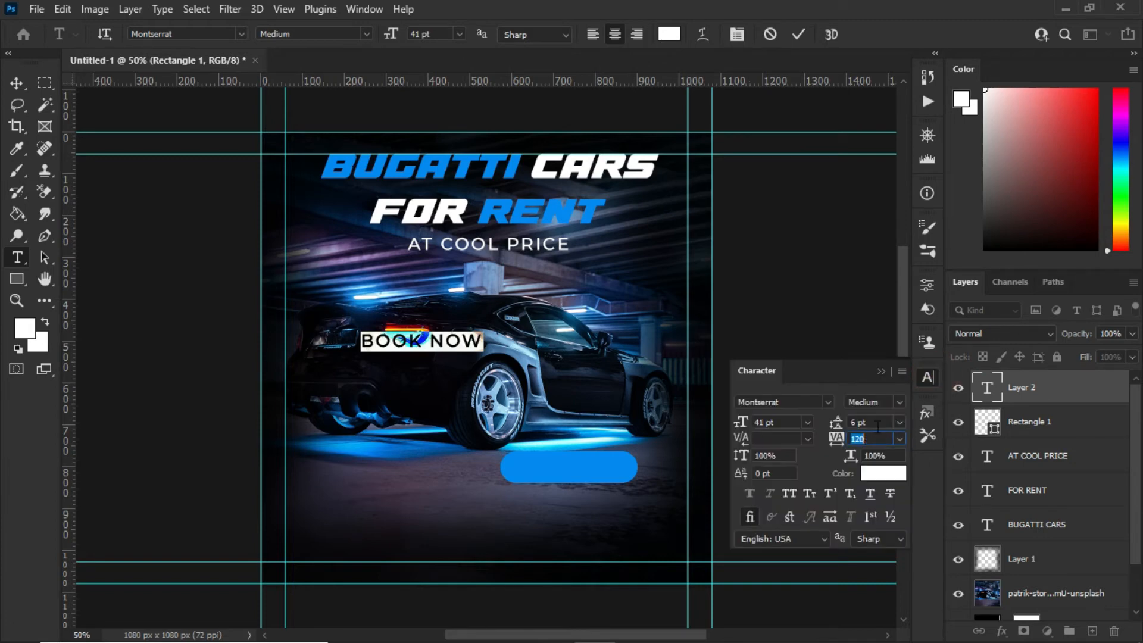
click(898, 419)
click(876, 428)
click(899, 439)
click(873, 533)
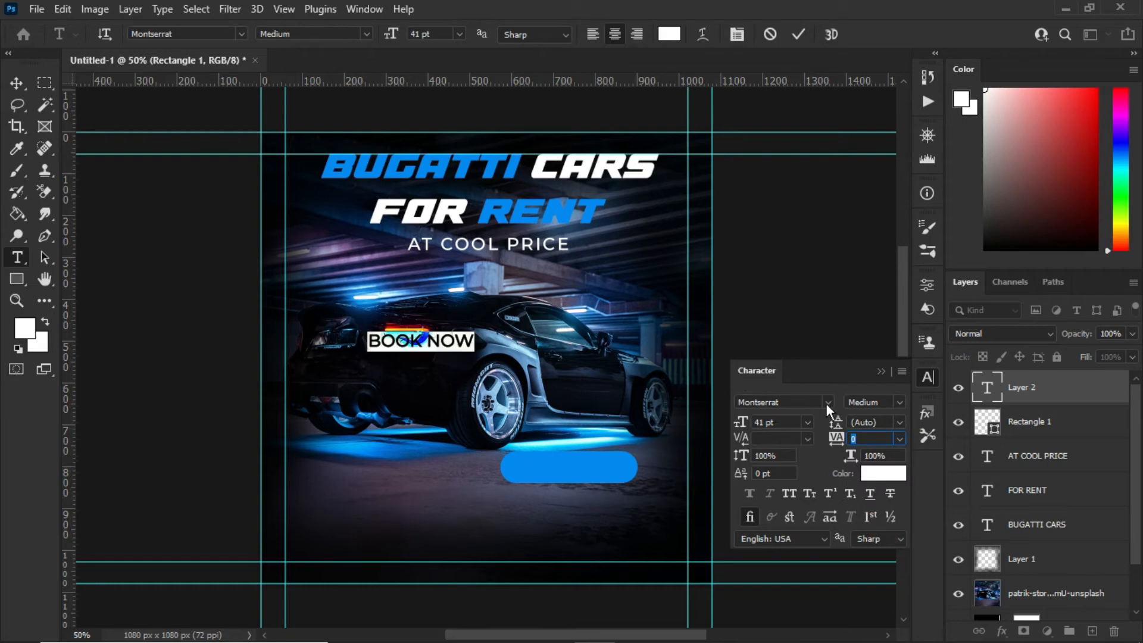
click(898, 402)
click(908, 247)
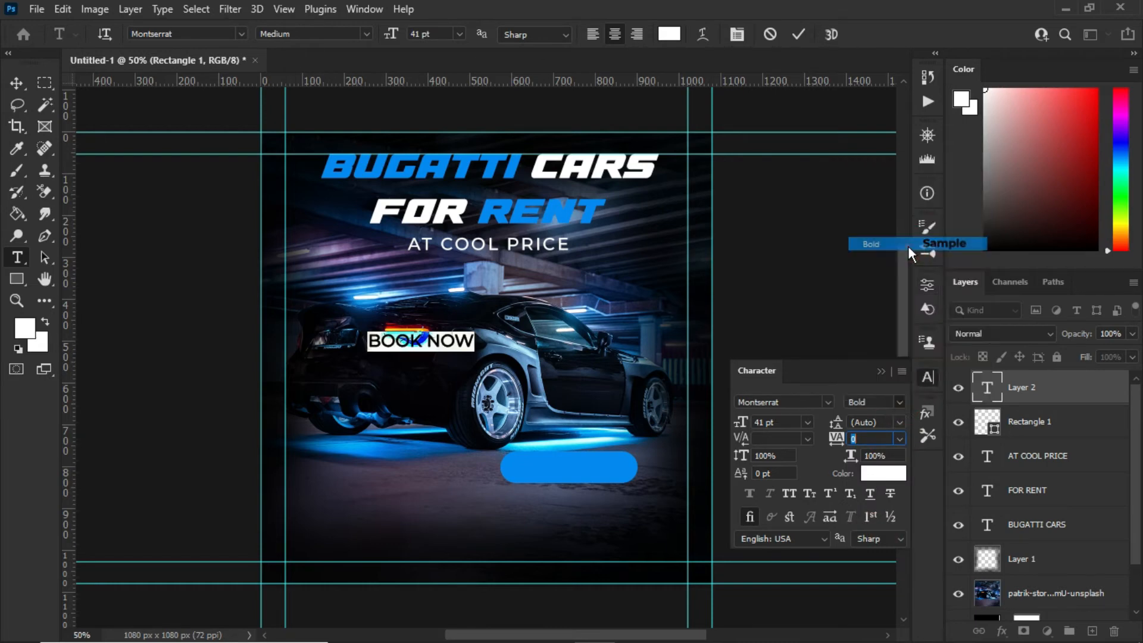
click(880, 280)
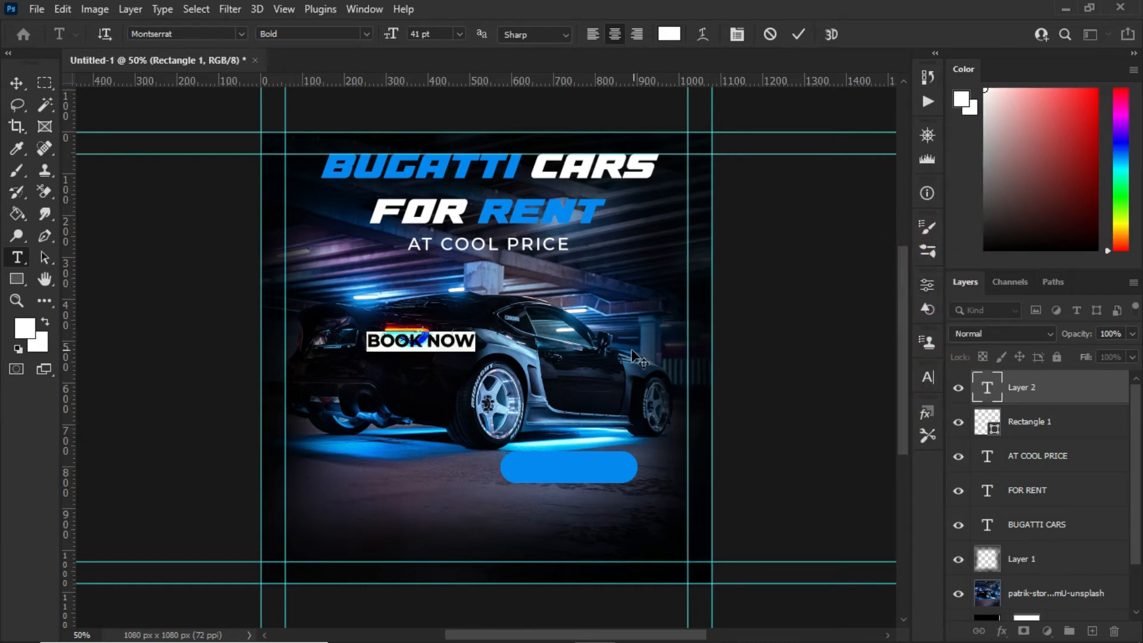
click(798, 35)
Step: Place the blue rounded shape in the lower-right corner of the margin guides and centre the BOOK NOW text on it
key(v)
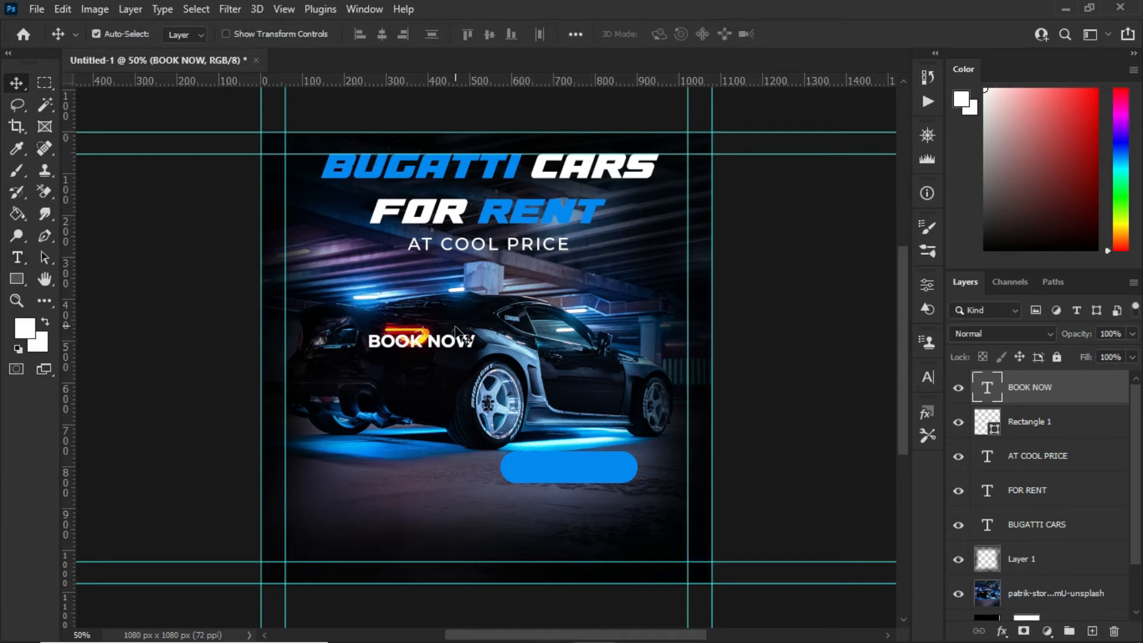
drag(468, 351, 539, 516)
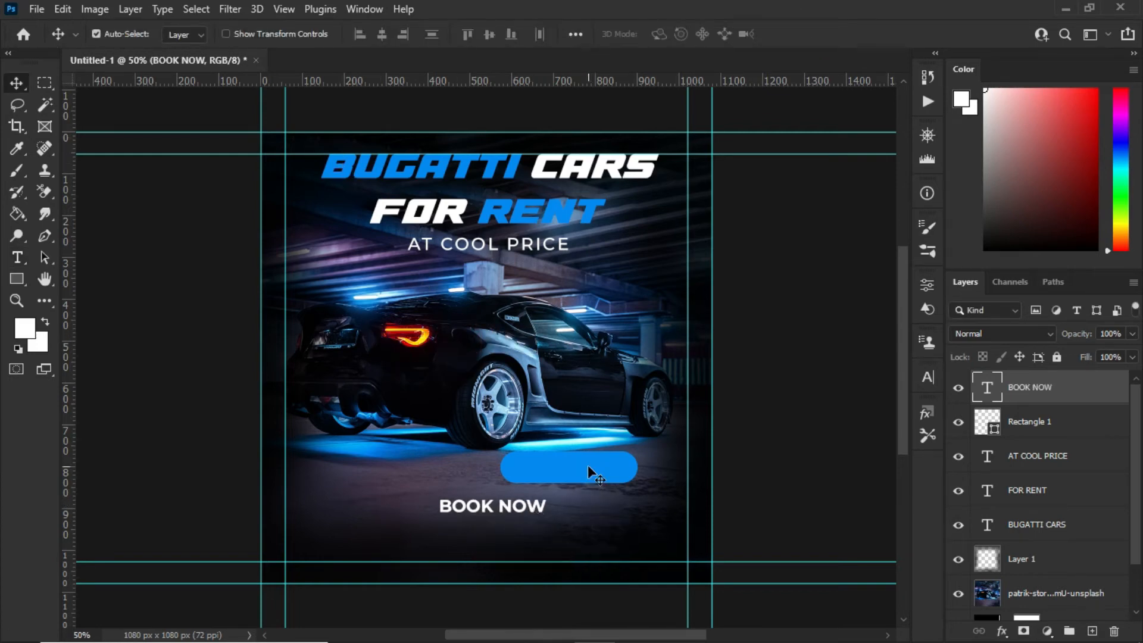
drag(588, 466, 634, 539)
drag(511, 509, 635, 543)
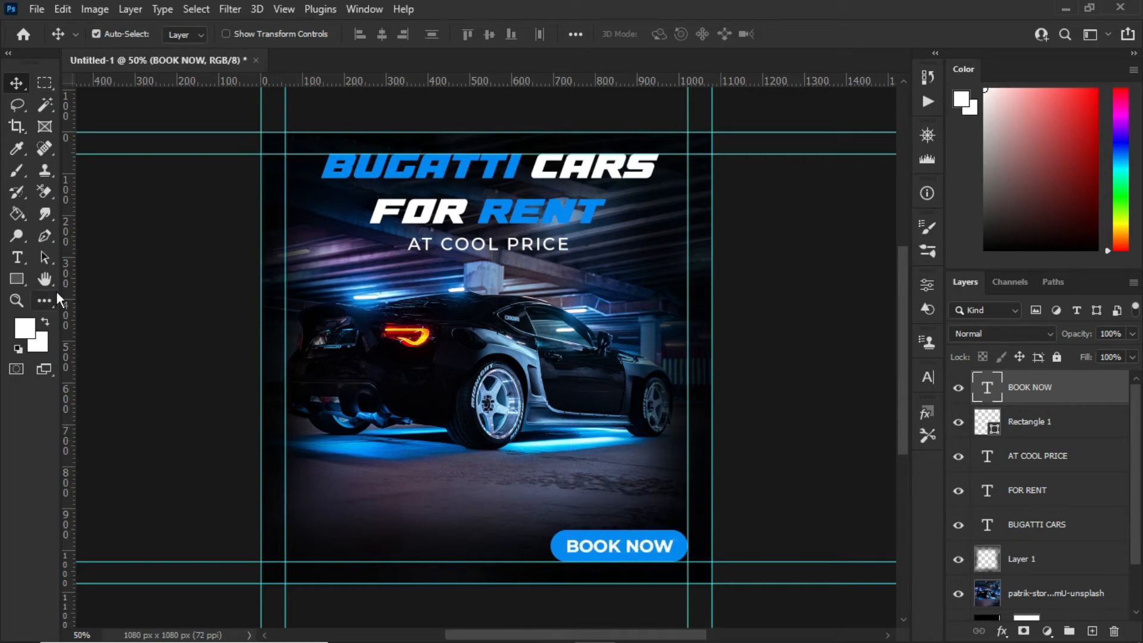
Step: Set the BOOK NOW text colour to black (000000)
key(t)
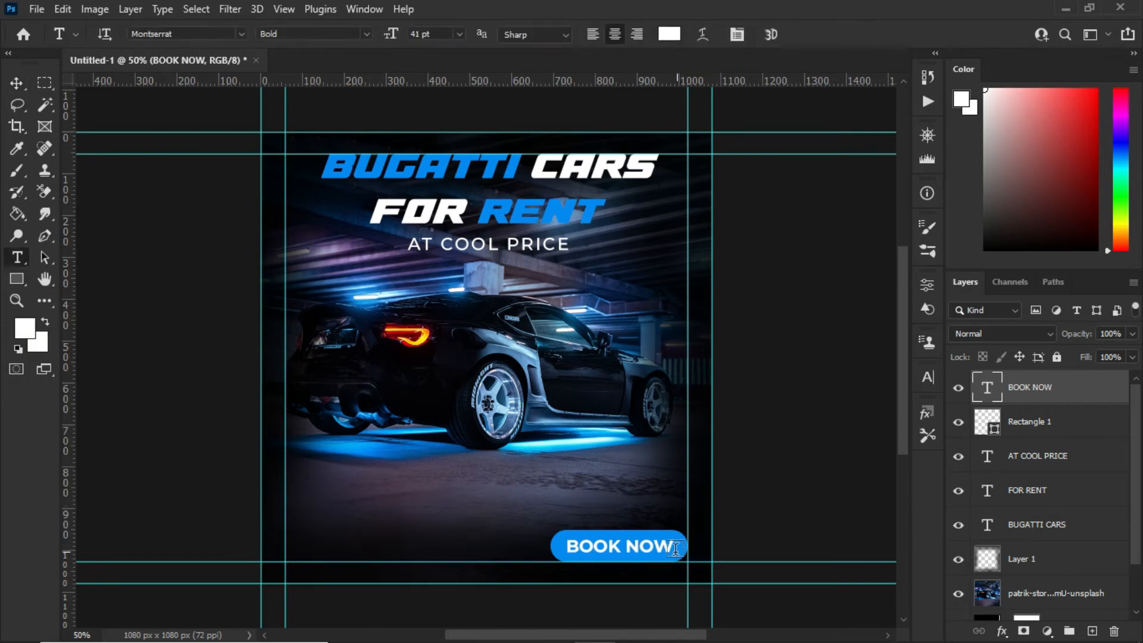
drag(671, 546, 563, 546)
click(669, 34)
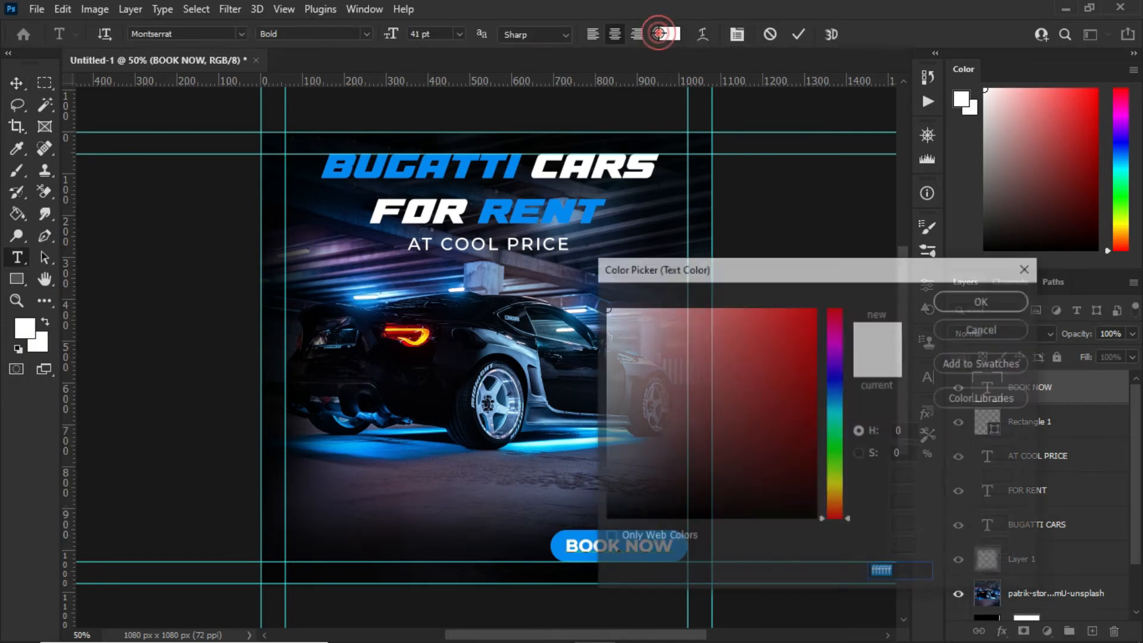
text(000000)
click(959, 299)
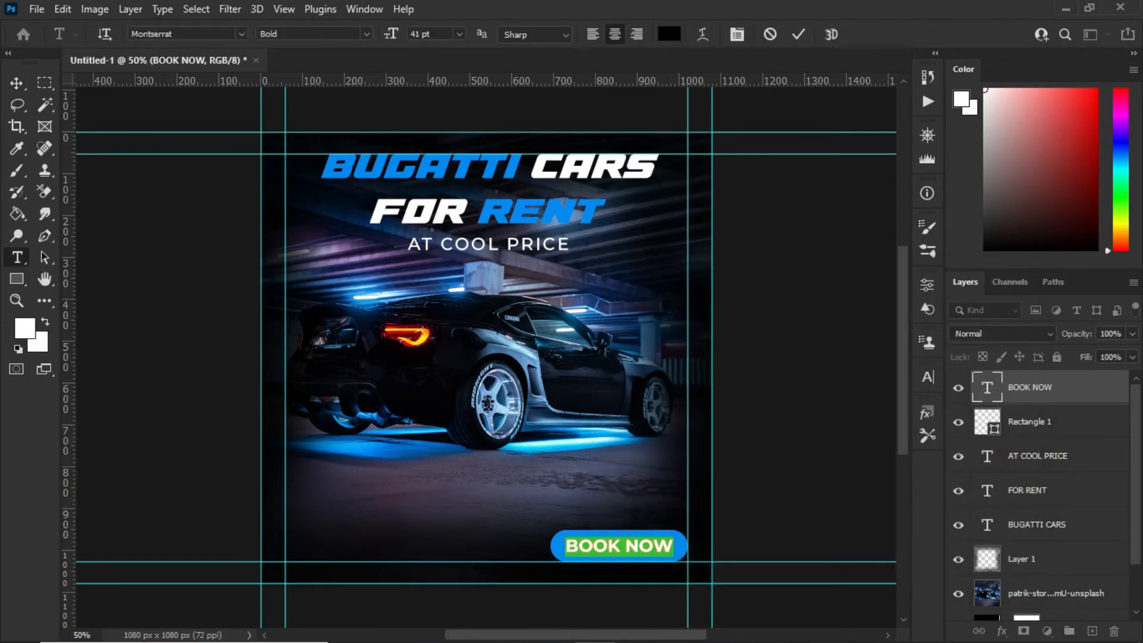
Step: Commit the BOOK NOW colour and start a white (ffffff) text line on the car's rear, below the tail light
click(799, 35)
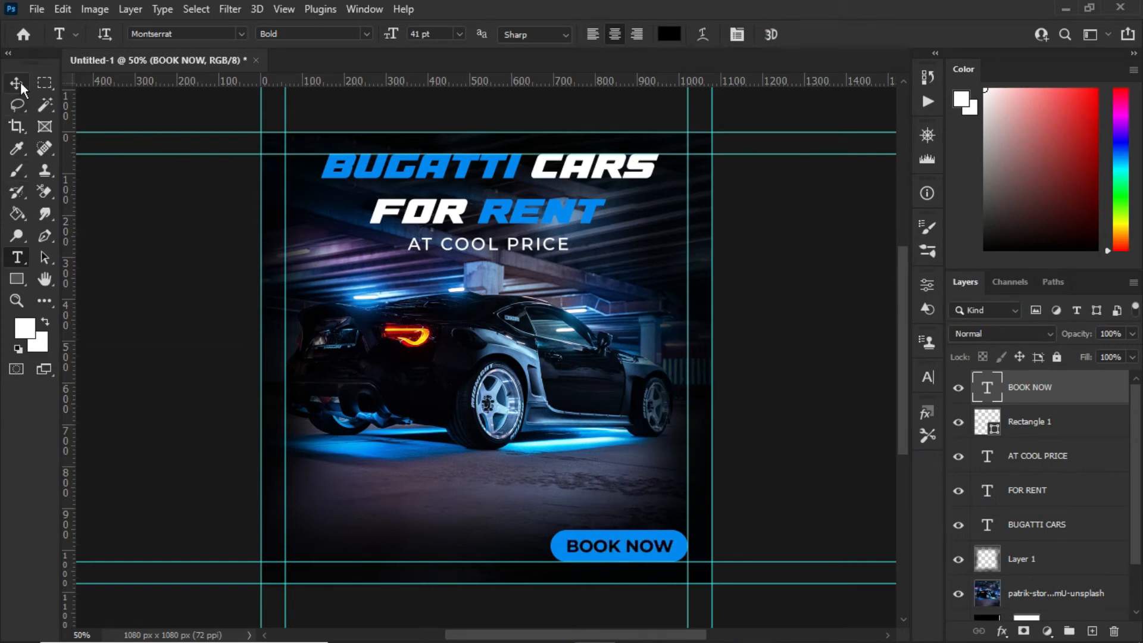
click(403, 372)
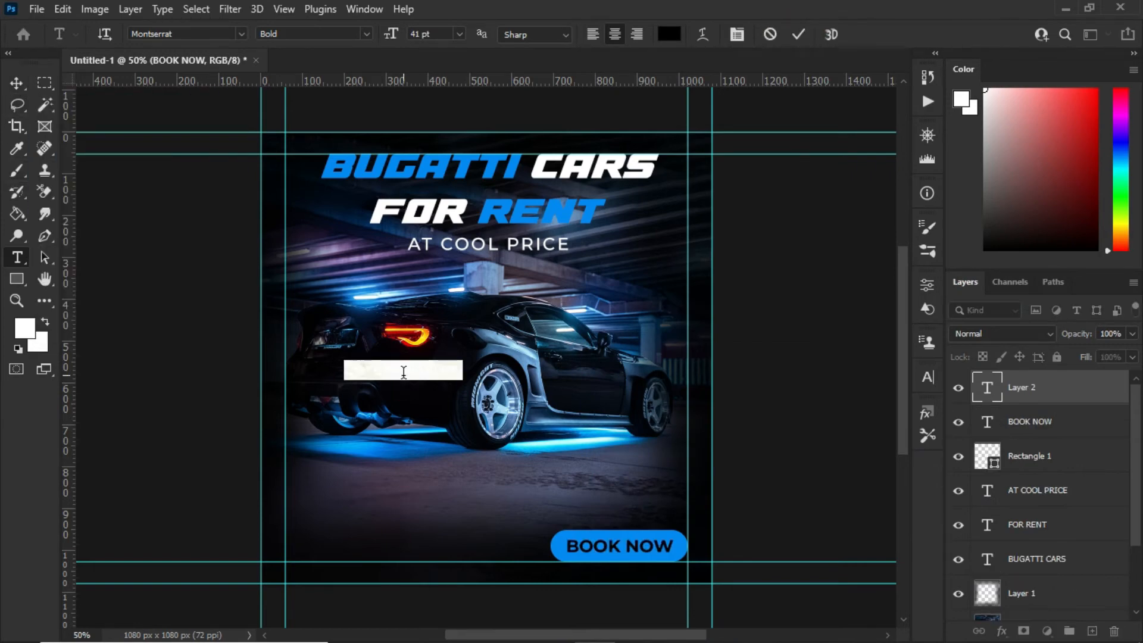
click(676, 37)
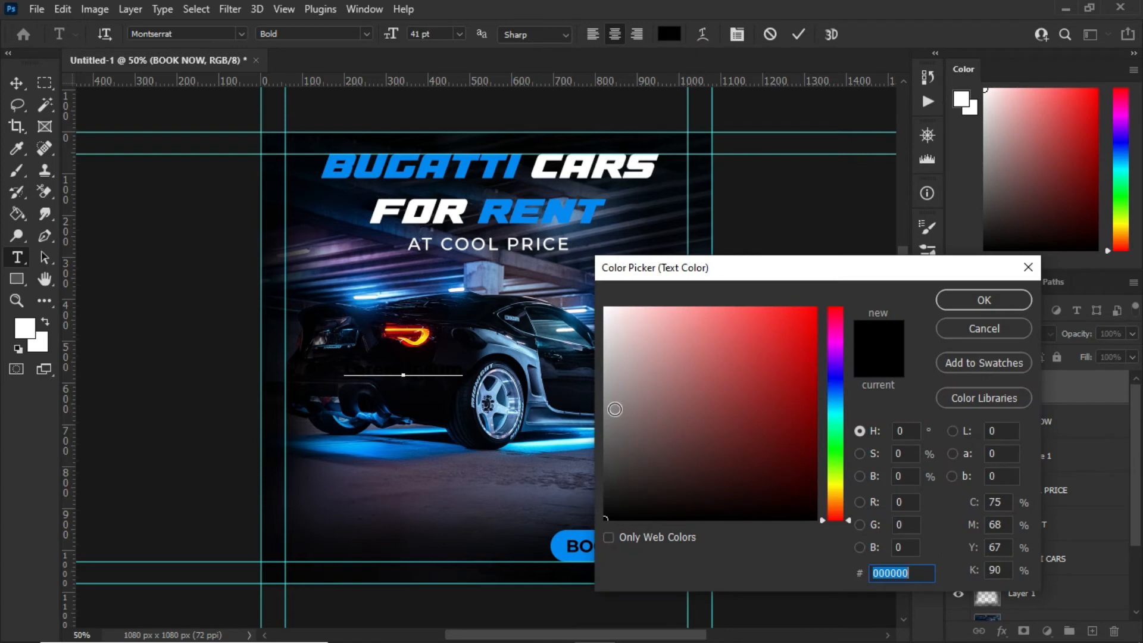
text(ffffff)
click(975, 300)
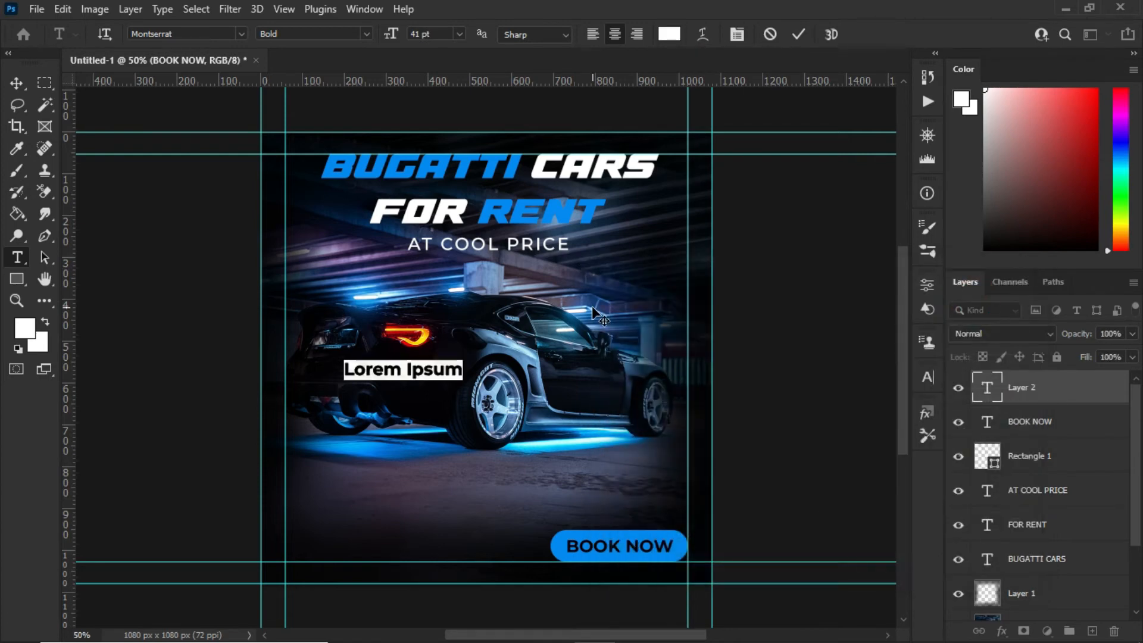
Step: Replace the placeholder text with the contact phone number, separate its digit groups with hyphens, and commit the edit
key(BackSpace)
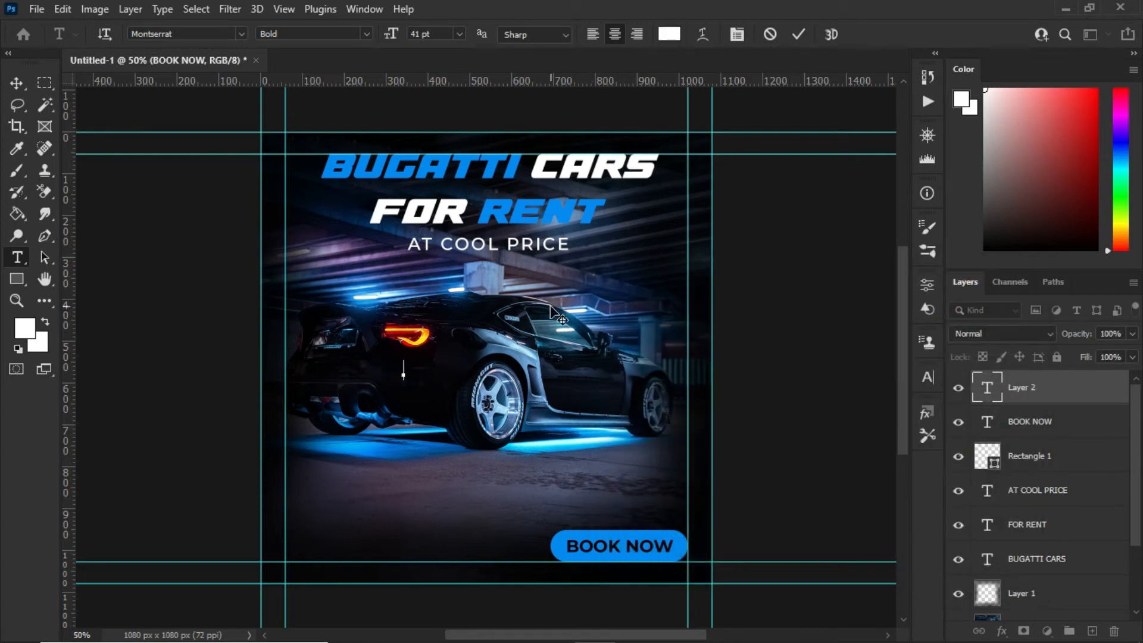
text(+1122334455)
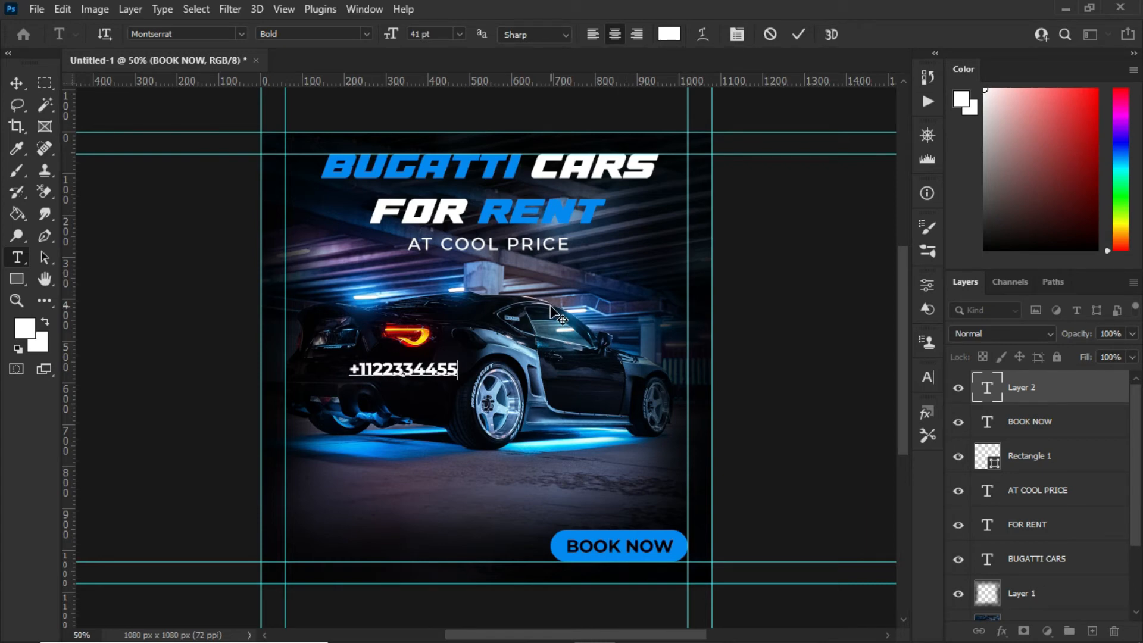
text(88)
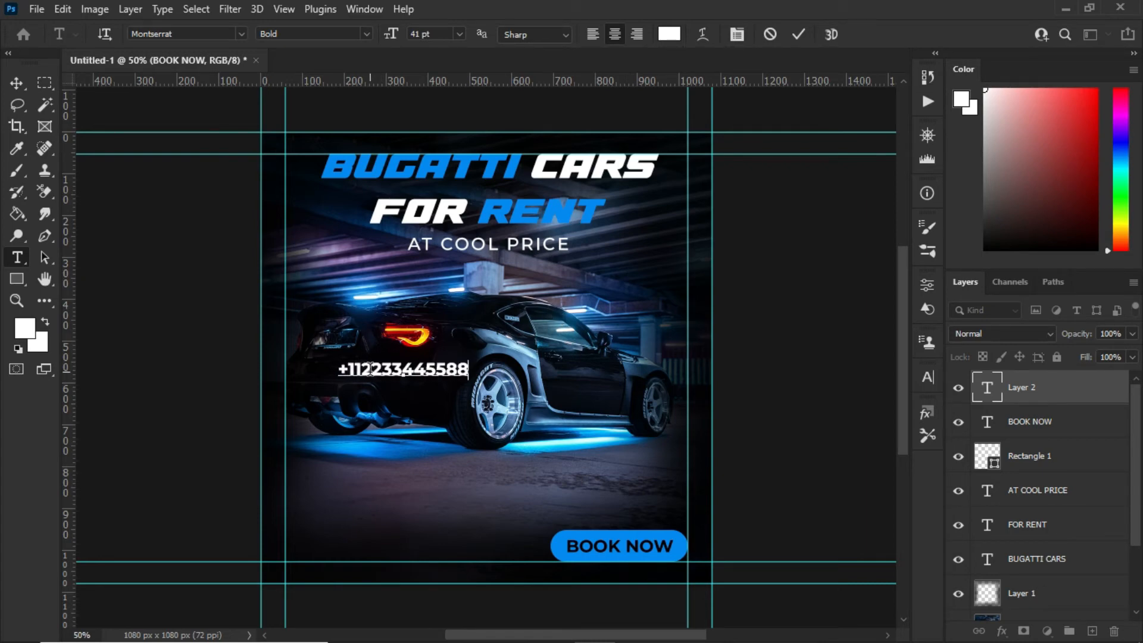
click(370, 369)
click(404, 370)
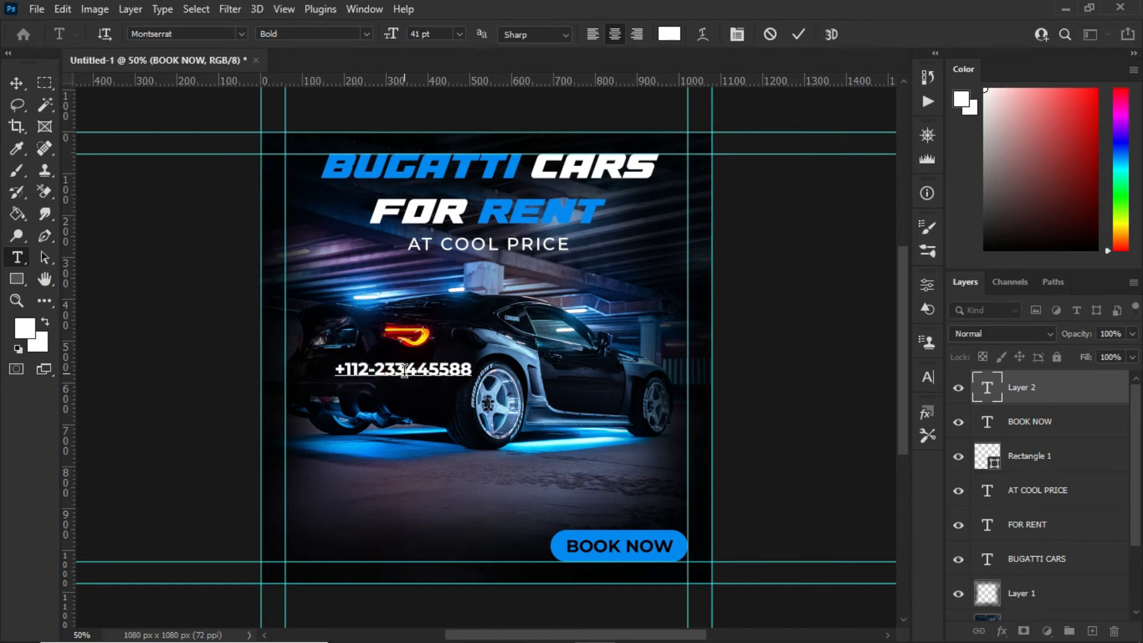
text(-)
drag(454, 372, 476, 373)
key(BackSpace)
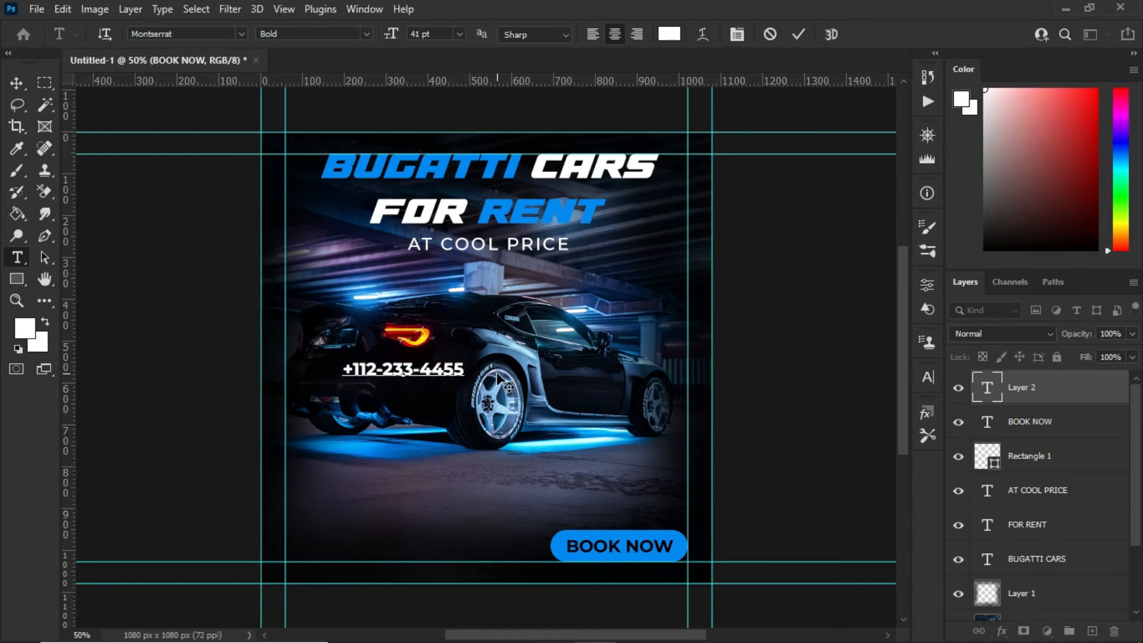
click(798, 34)
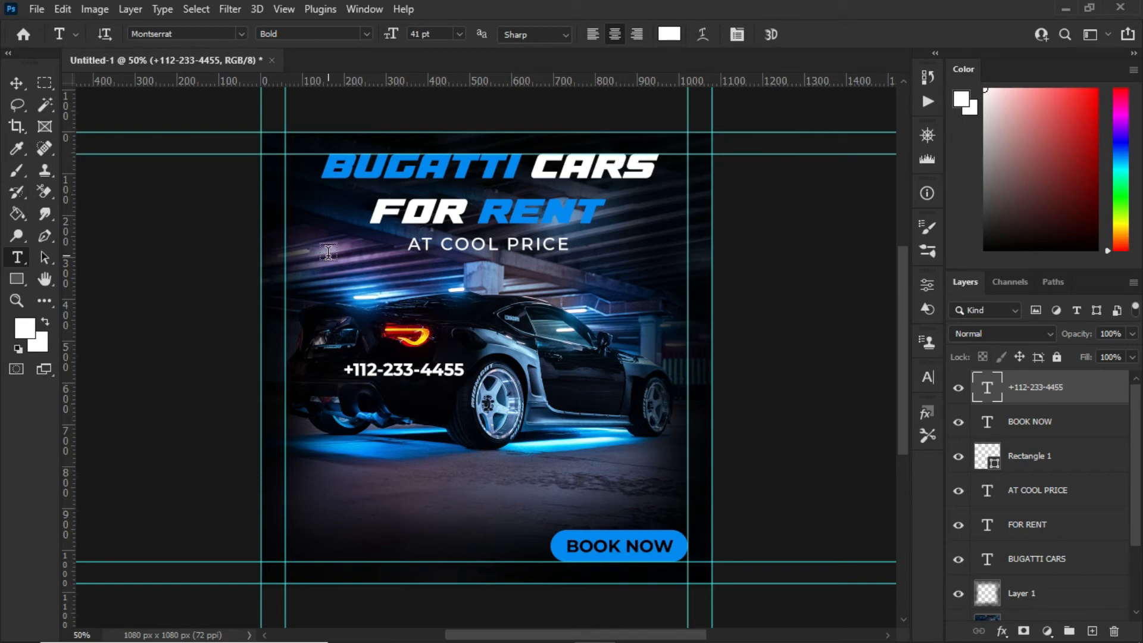
key(v)
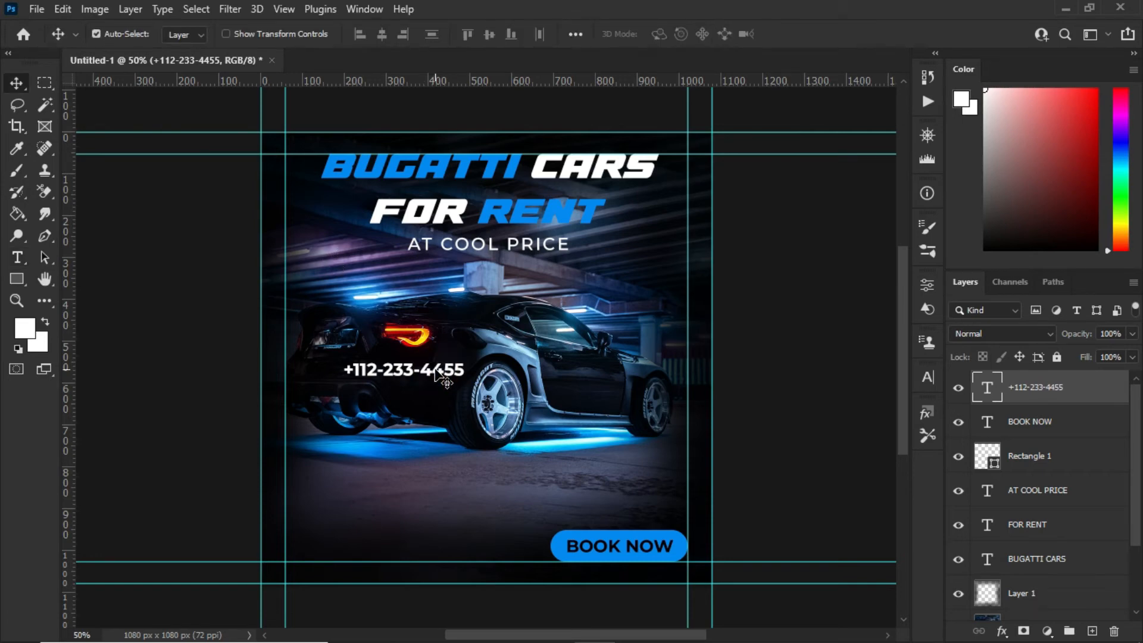
drag(435, 370, 306, 402)
key(t)
key(BackSpace)
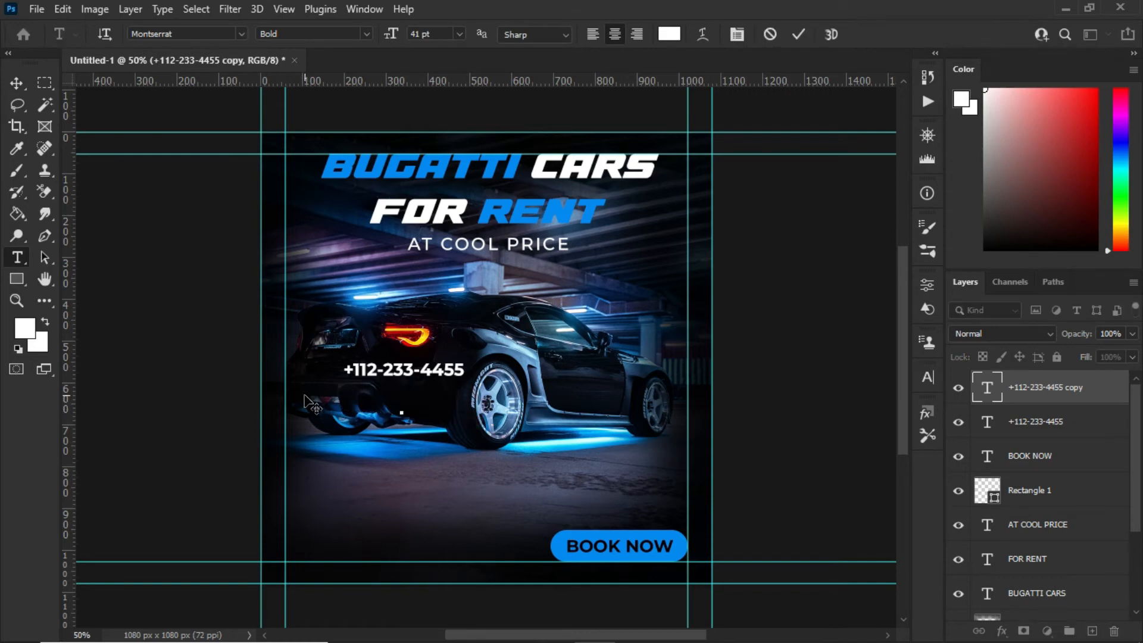
text(www.cars)
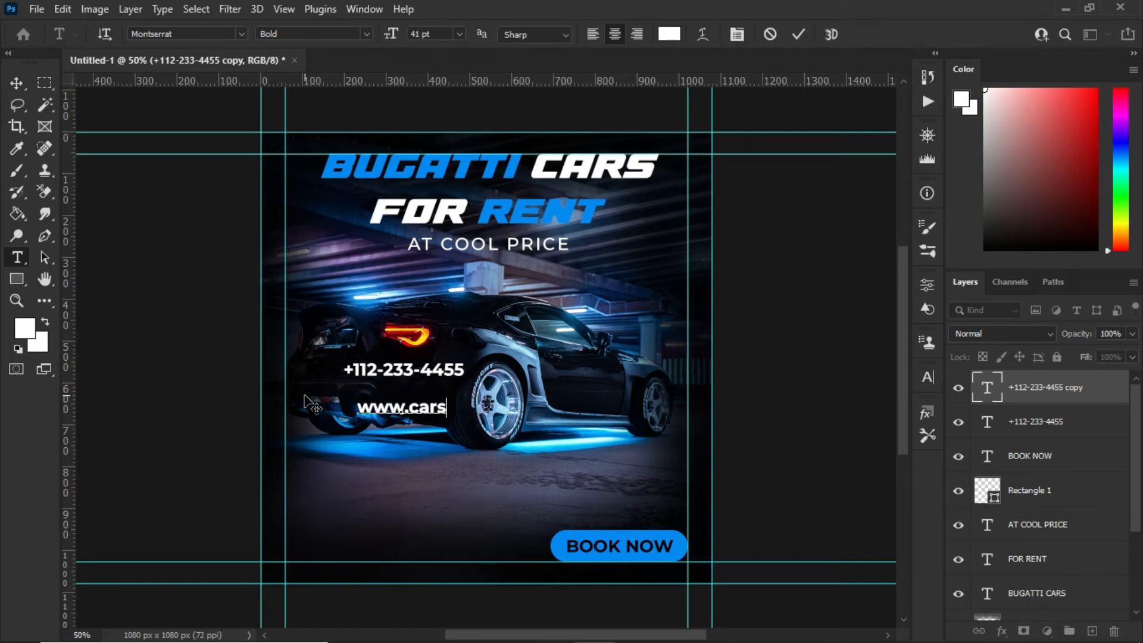
text(.com)
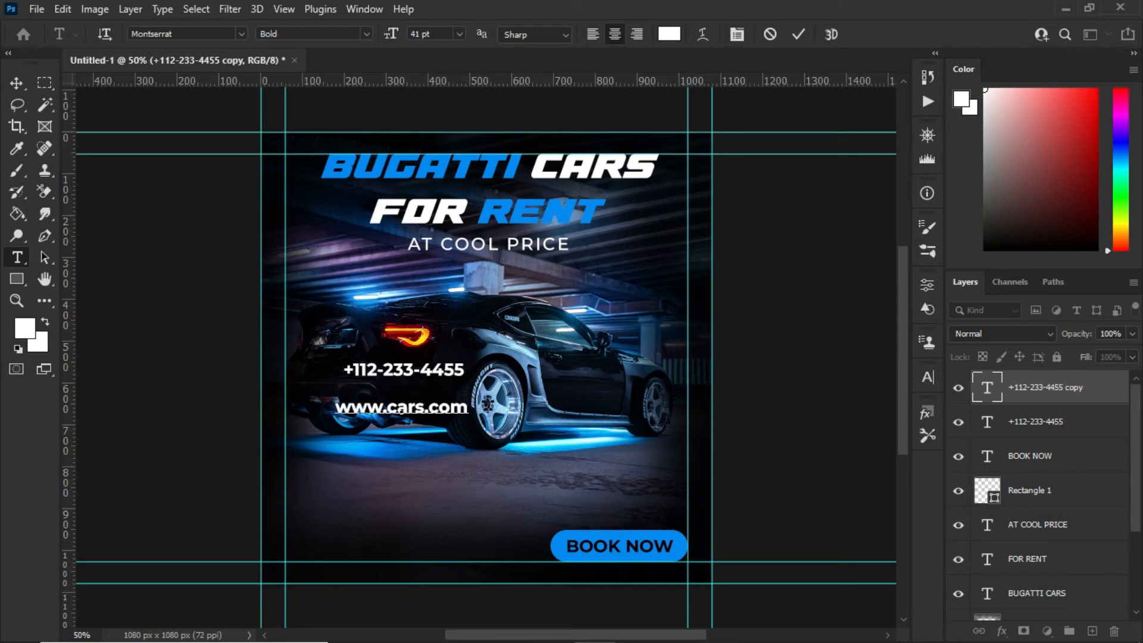
click(799, 37)
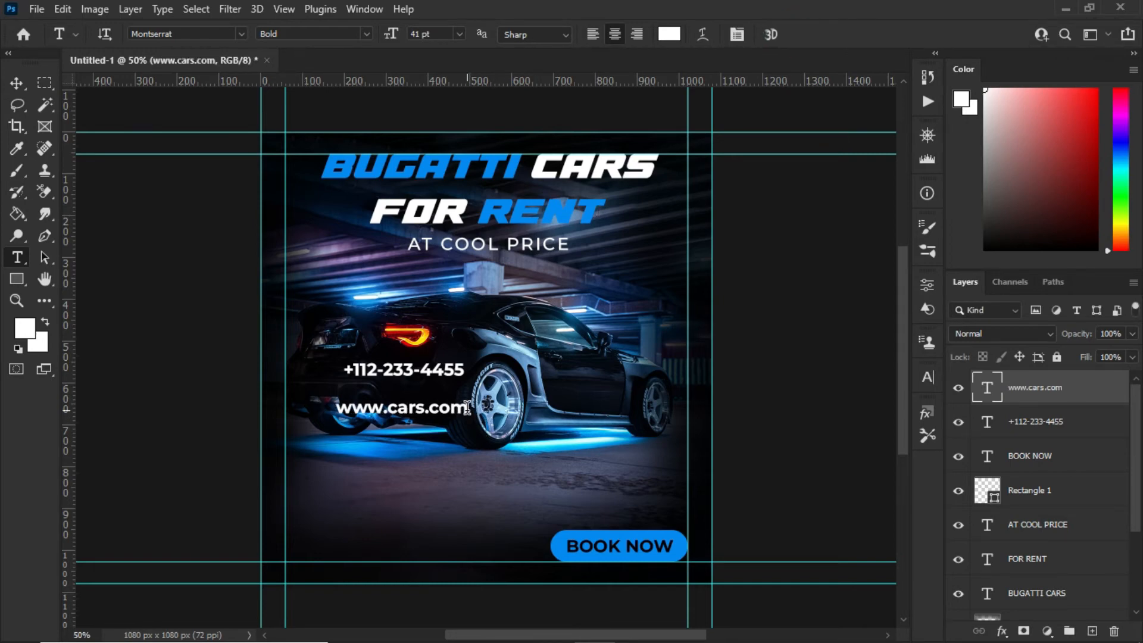
drag(467, 407, 334, 408)
click(366, 34)
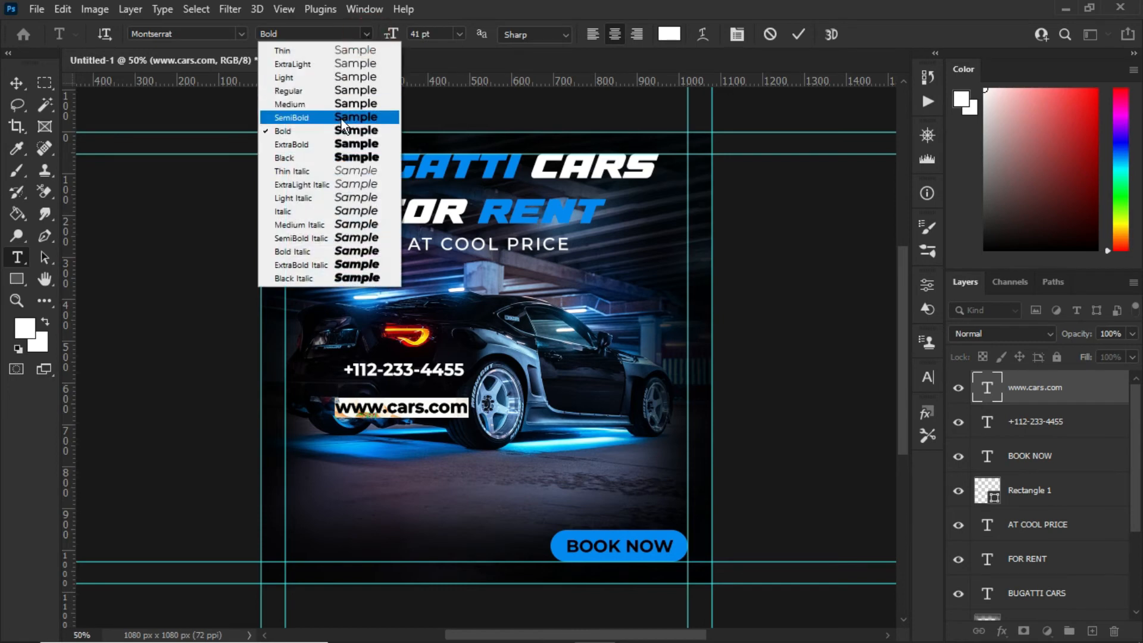
click(349, 103)
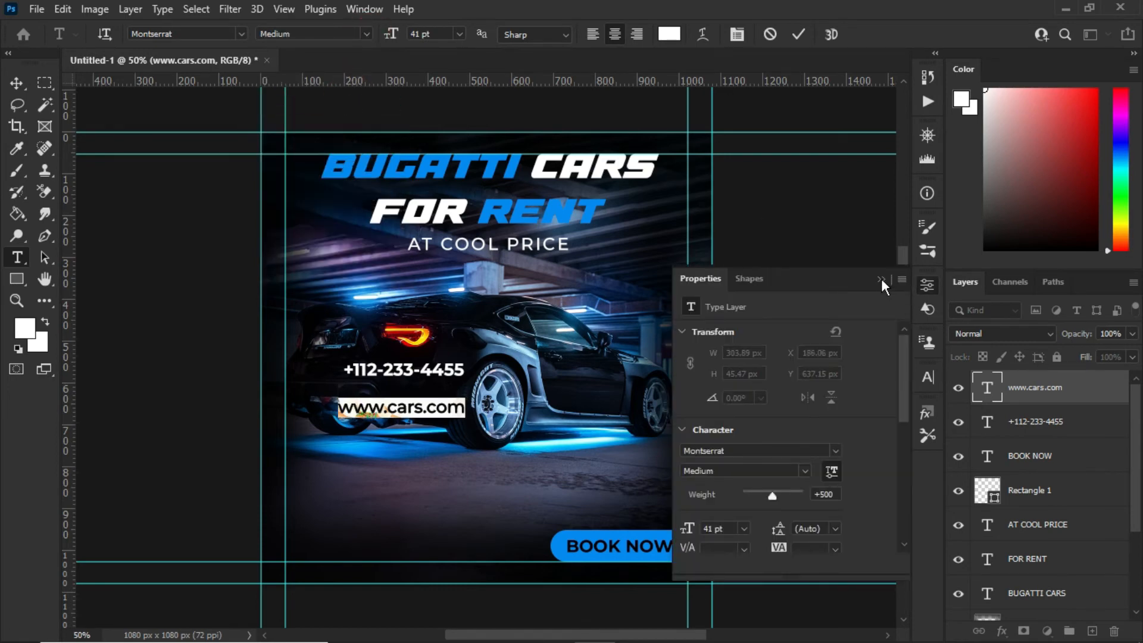
click(880, 278)
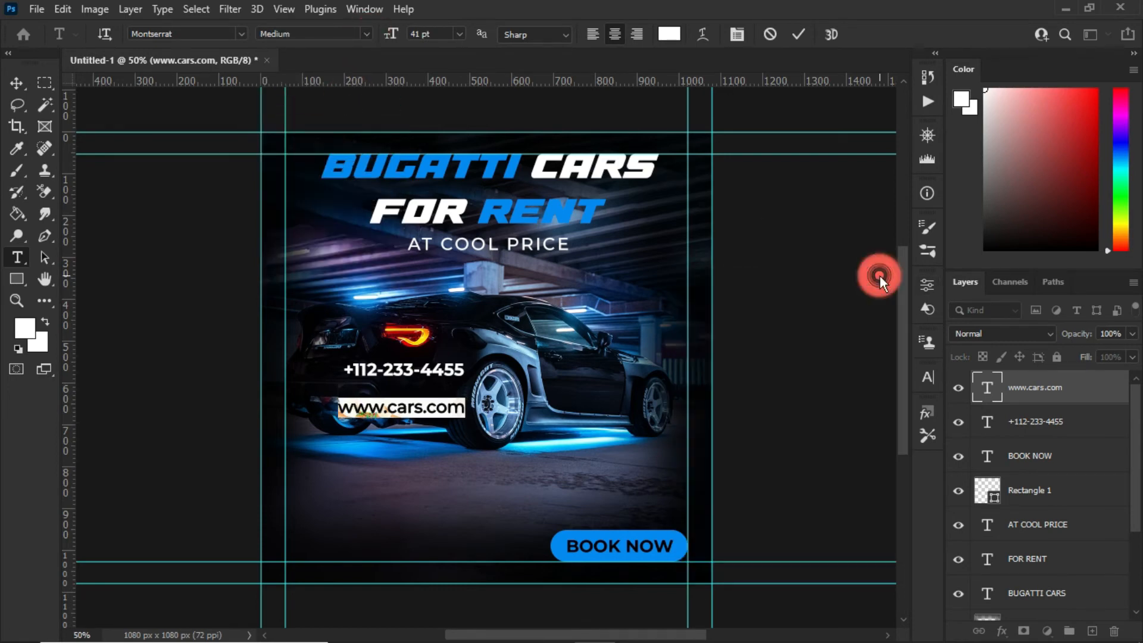
click(801, 33)
Step: Set the phone number text to the Medium style and commit the edit
drag(464, 371, 342, 369)
click(362, 34)
click(340, 104)
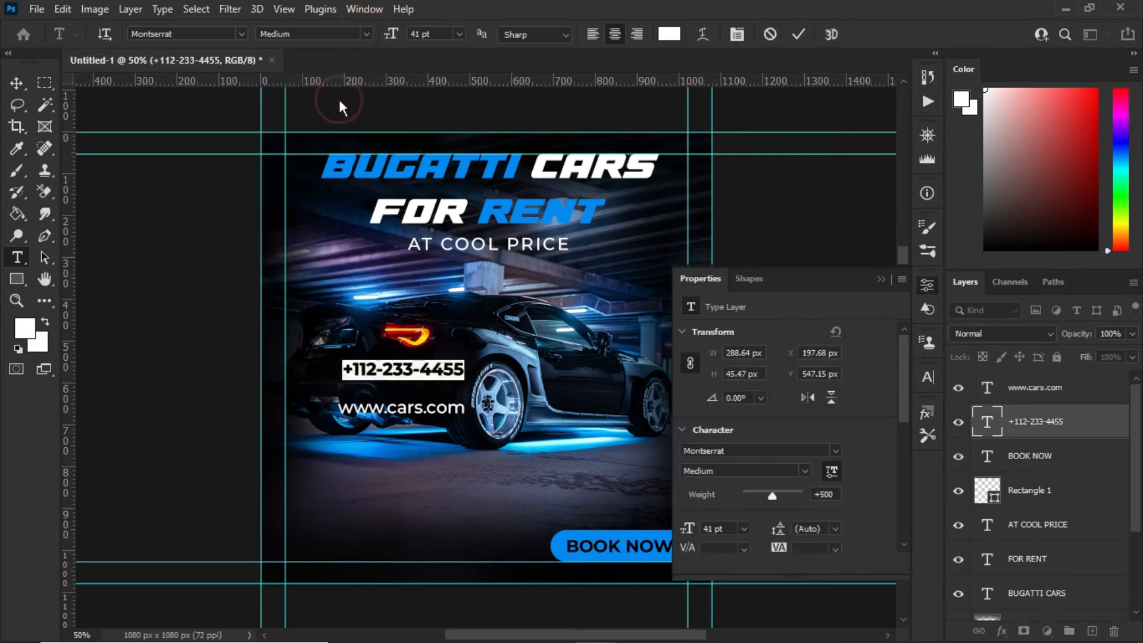
click(880, 278)
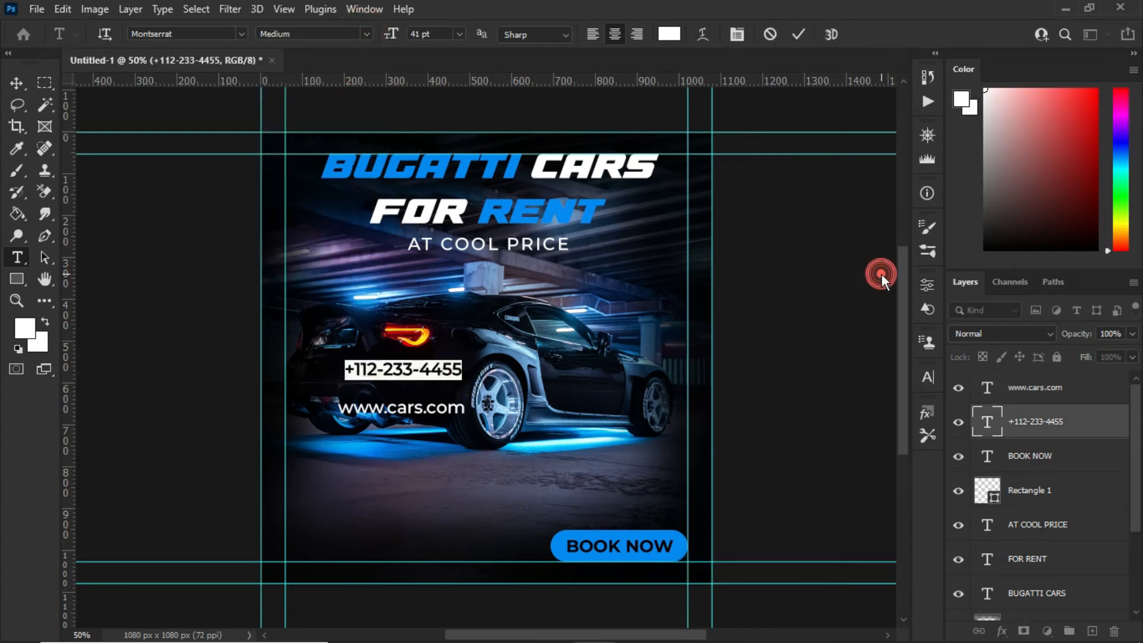
click(798, 36)
key(v)
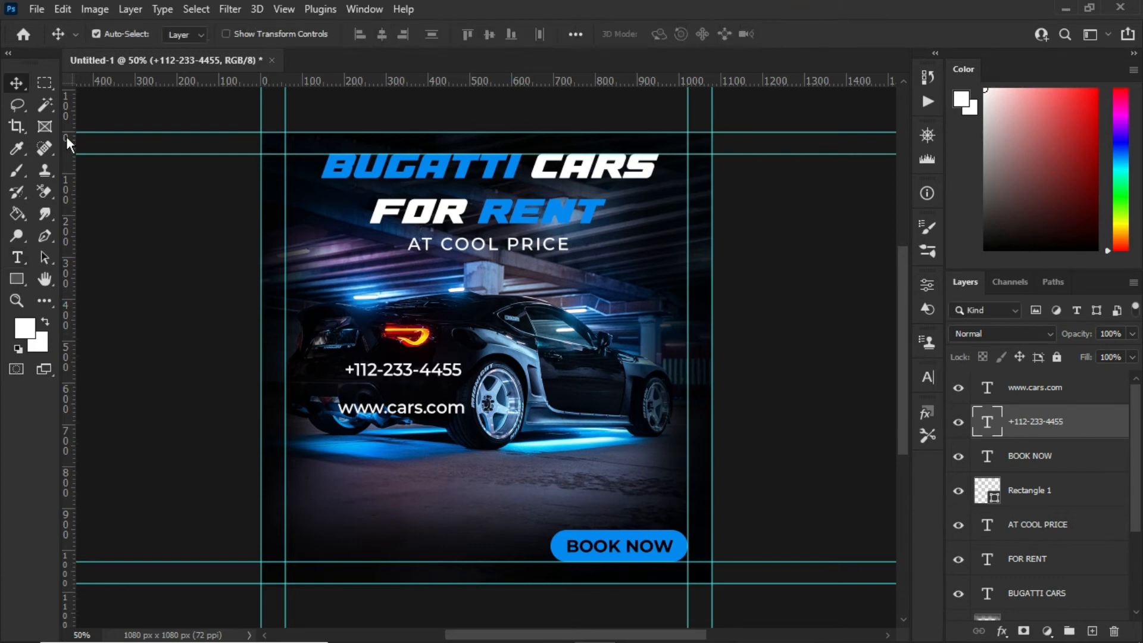
drag(450, 370, 413, 525)
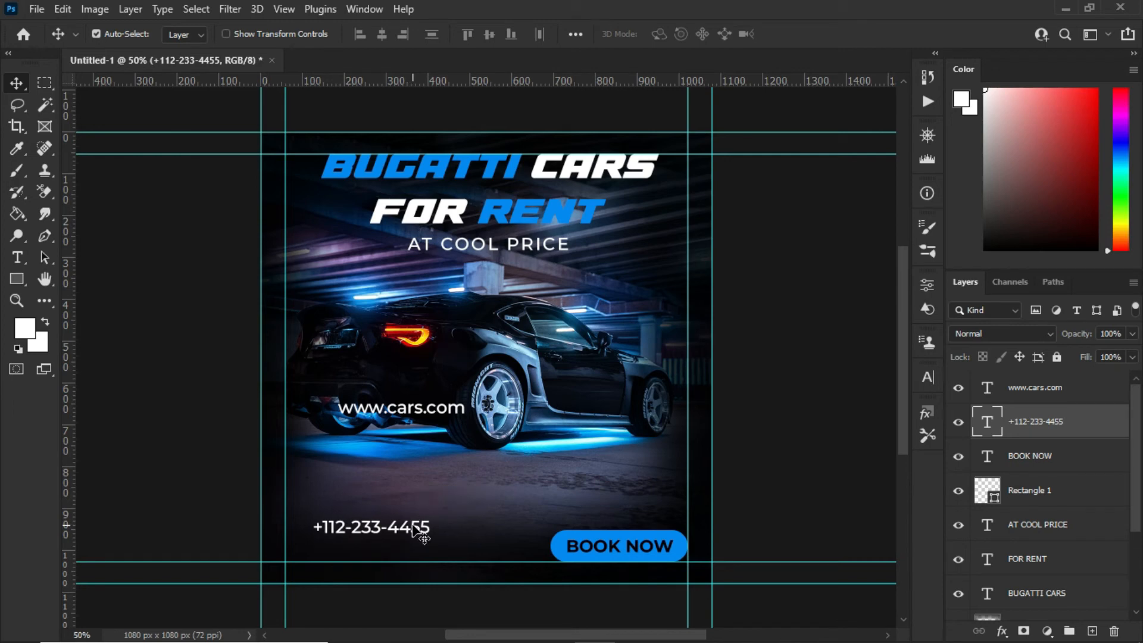
drag(446, 410, 430, 527)
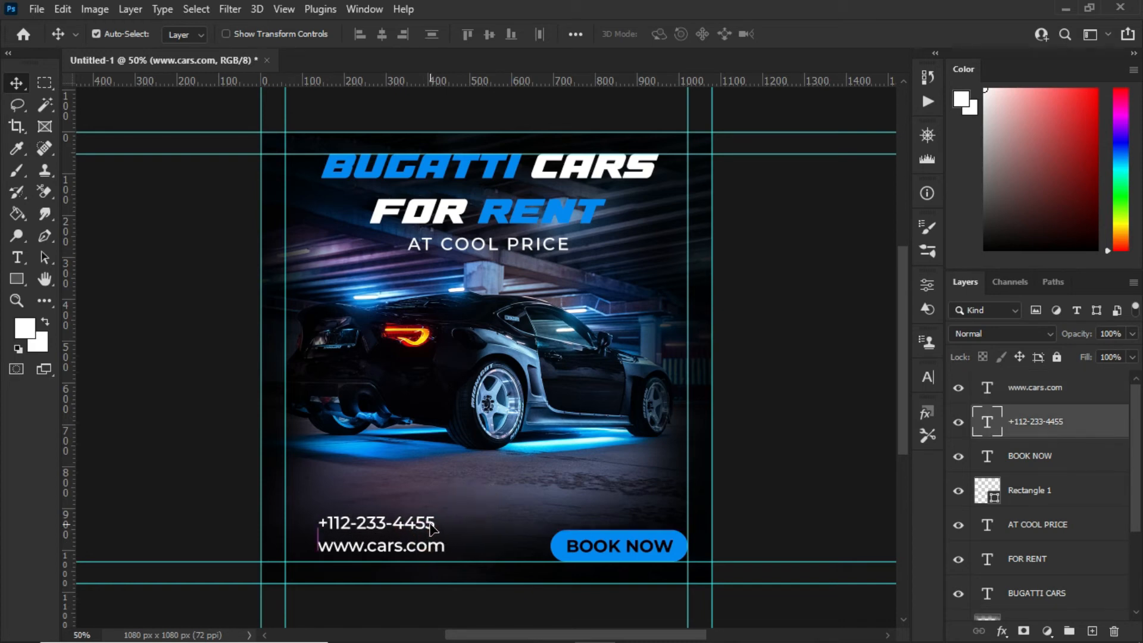
Step: Add the phone handset custom shape about 500 px wide and move its layer directly above the phone number layer
click(927, 305)
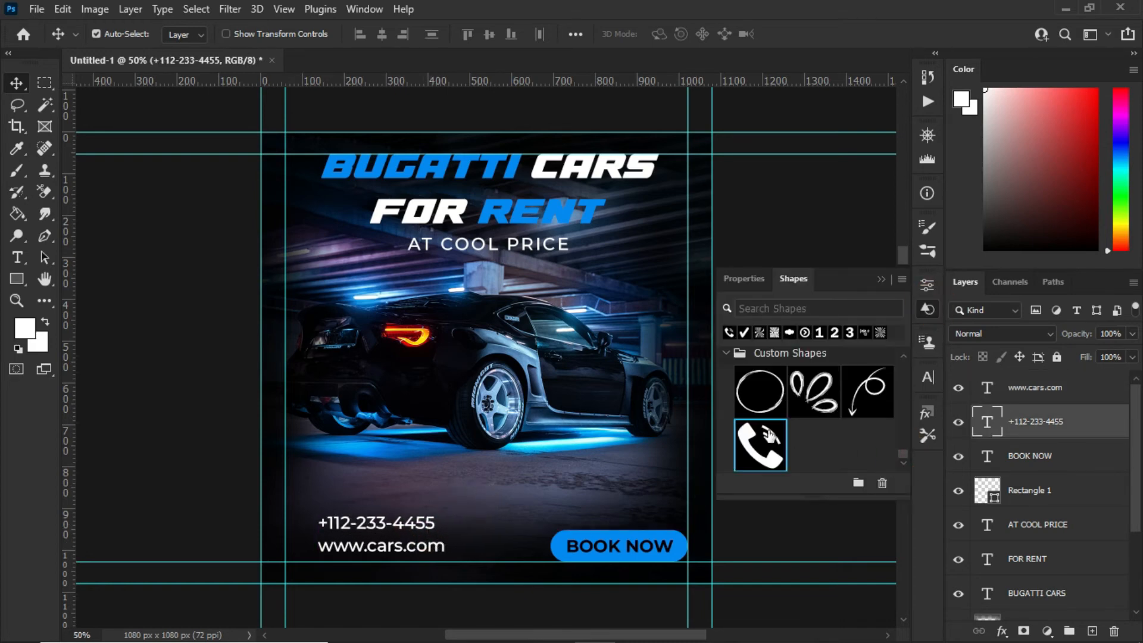
drag(771, 436, 365, 467)
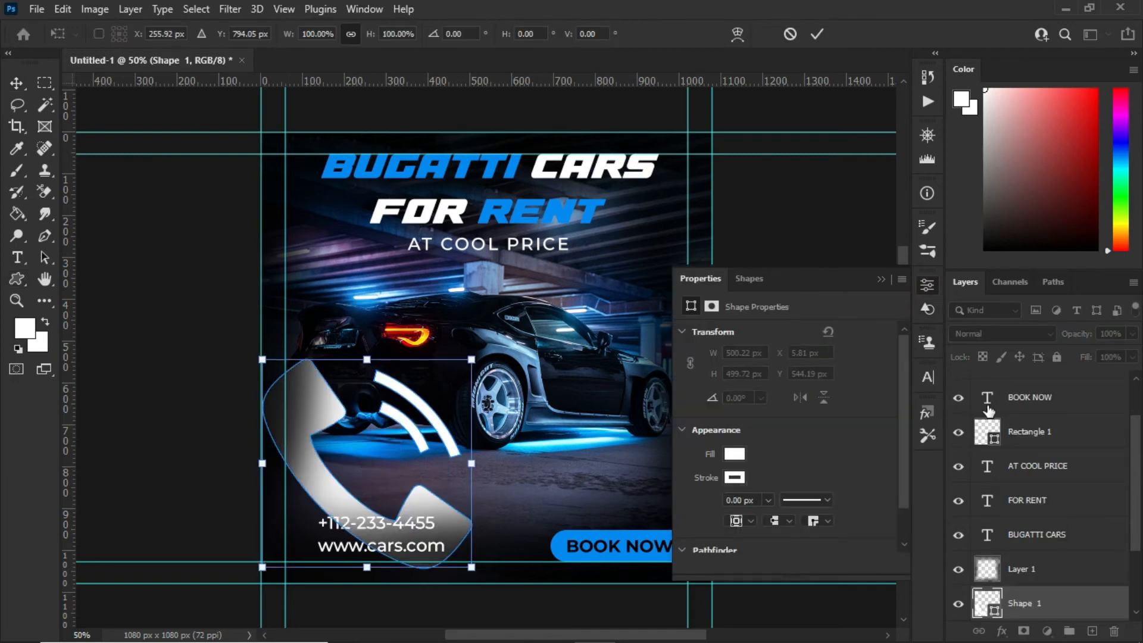
mouse_move(1087, 610)
mouse_down()
mouse_move(990, 384)
mouse_move(1012, 384)
mouse_up()
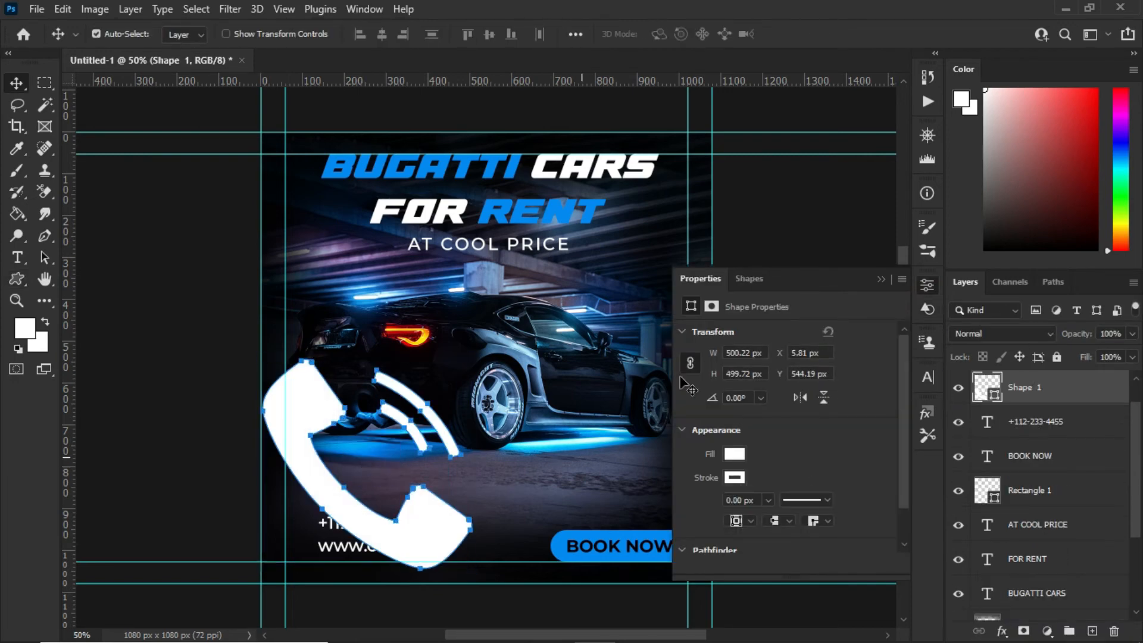
click(882, 280)
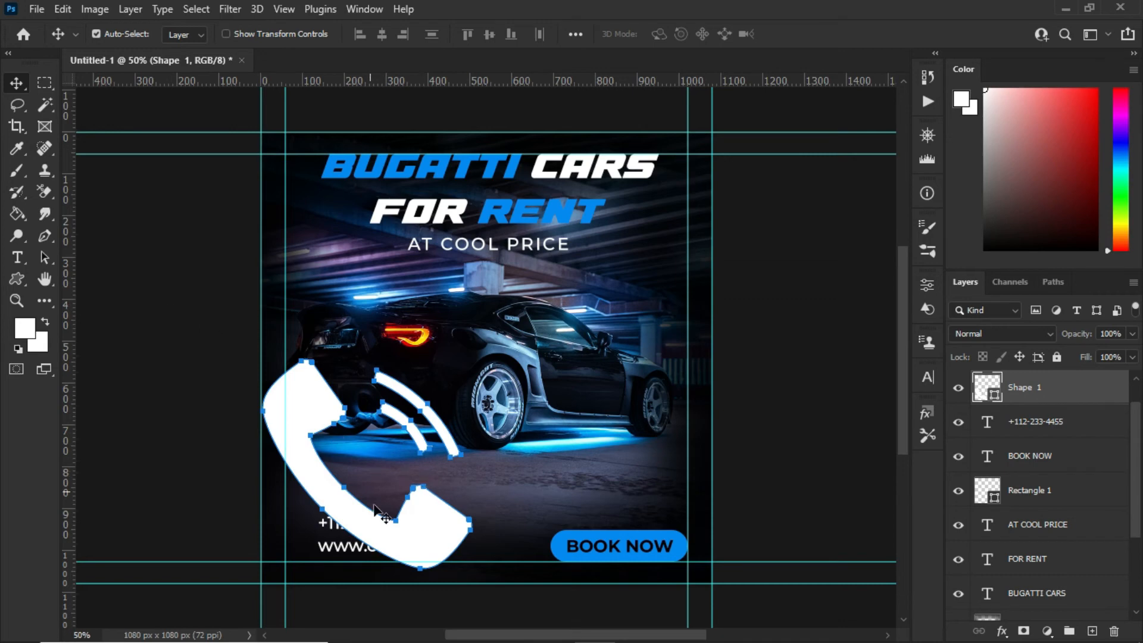
Step: Scale the white handset shape down to a small icon and place it directly left of the phone number
drag(375, 510, 460, 457)
key(ctrl+t)
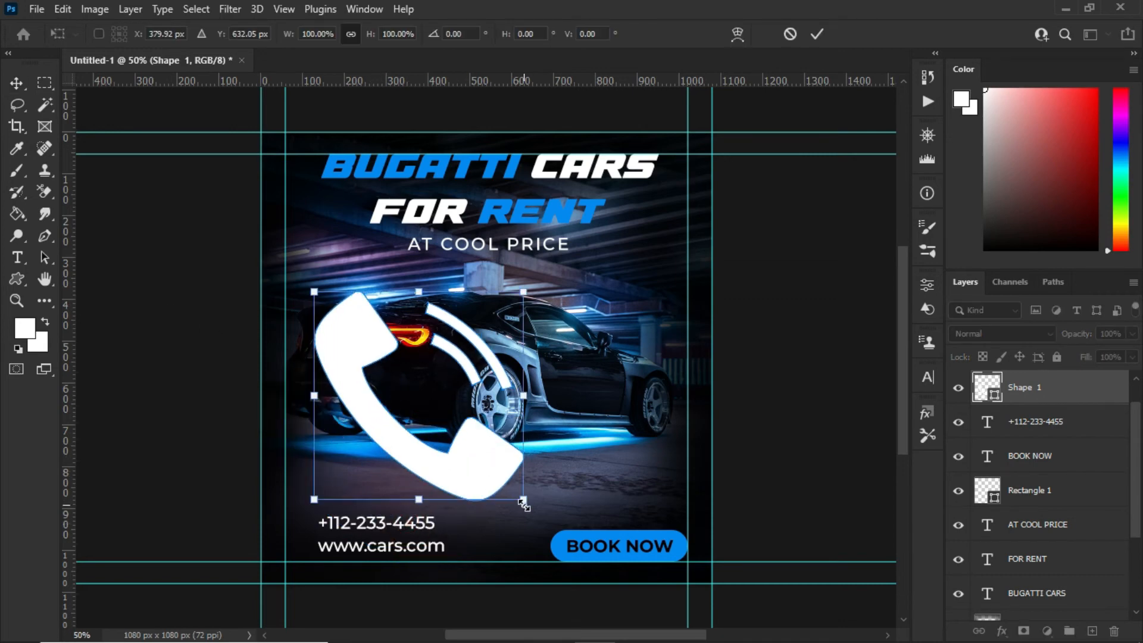
drag(523, 500, 312, 527)
key(Return)
click(355, 492)
click(473, 447)
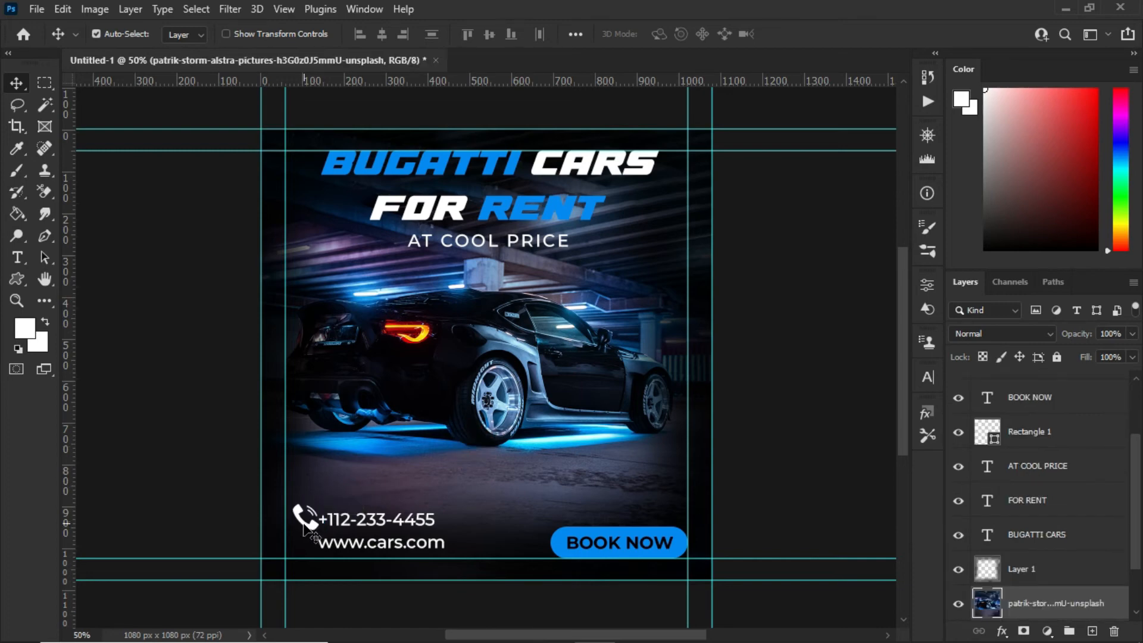
Step: Shrink the handset icon to about 87% and commit the transform
click(317, 536)
click(315, 532)
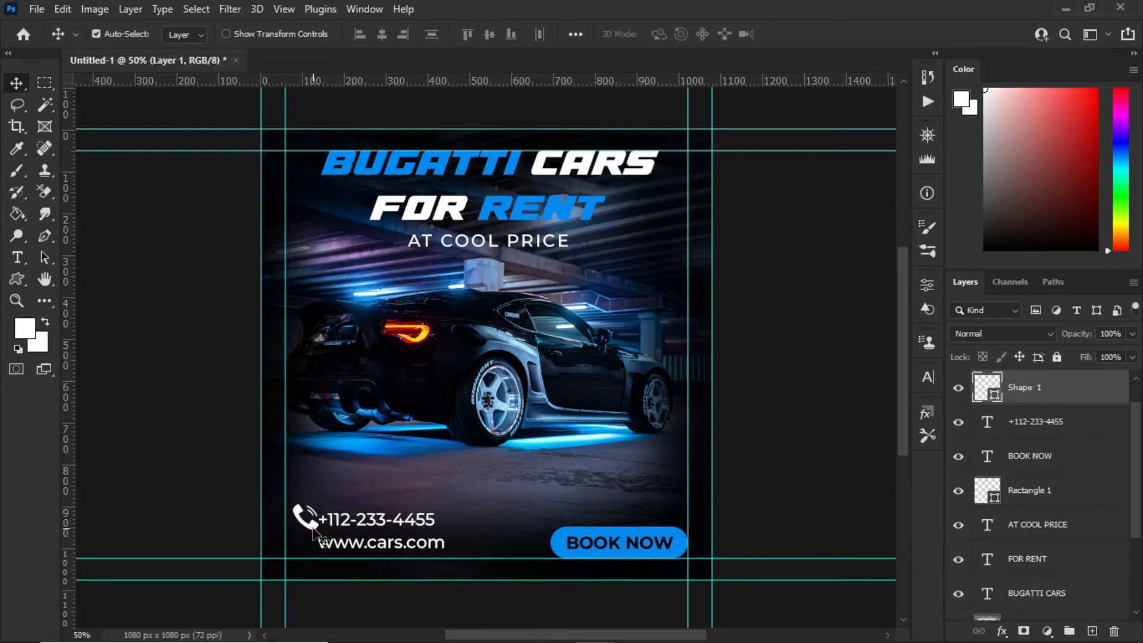
key(ctrl+t)
drag(322, 530, 316, 526)
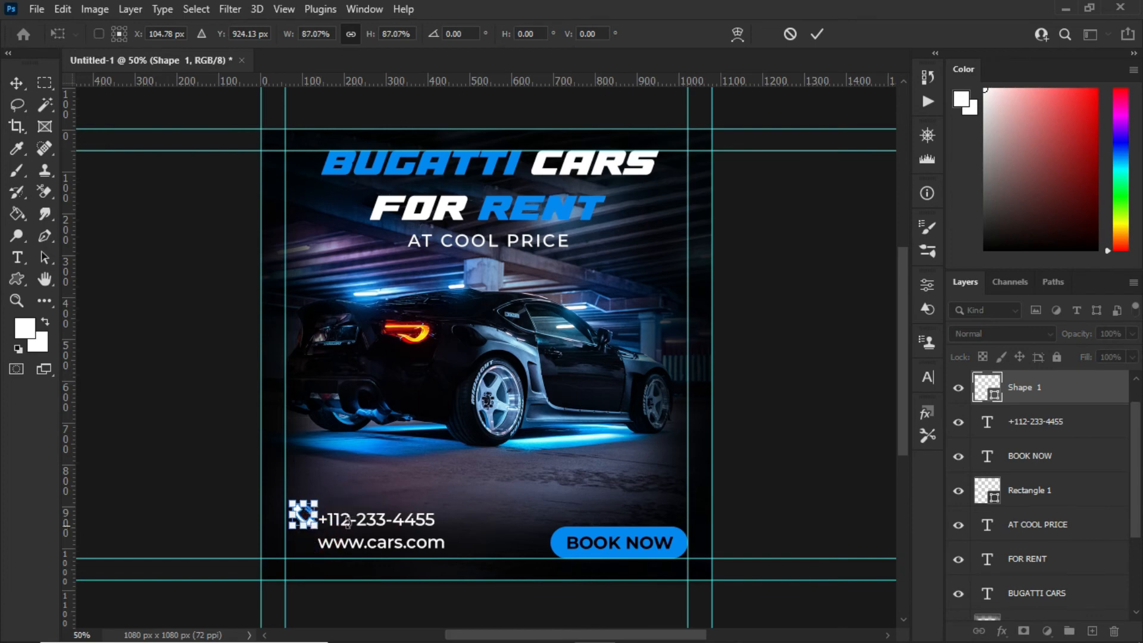
key(Return)
click(542, 477)
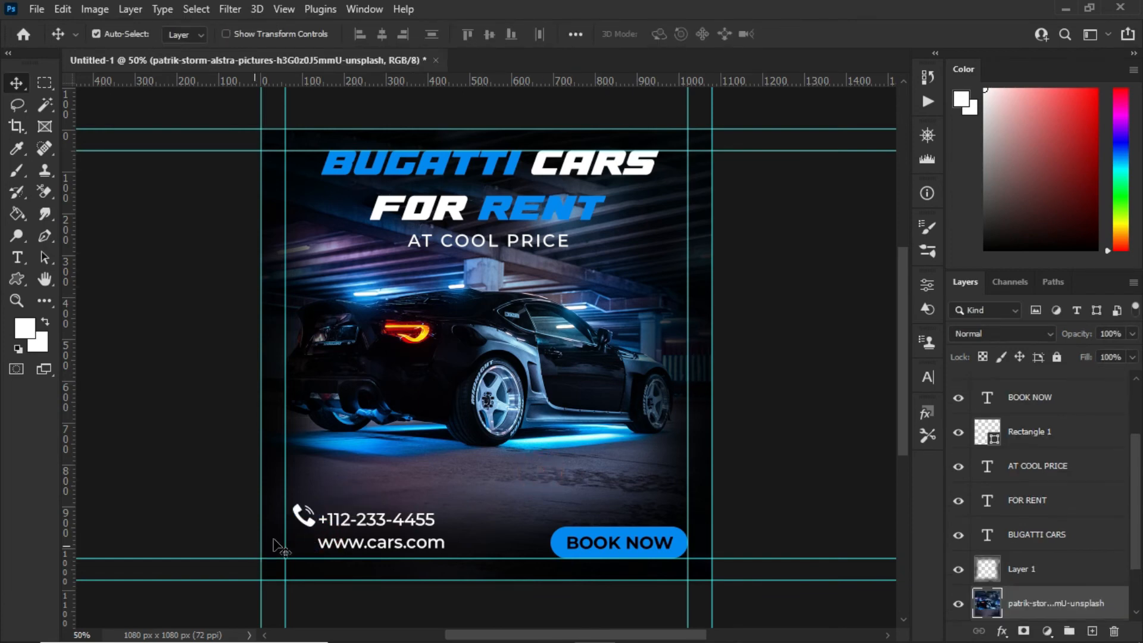
click(310, 526)
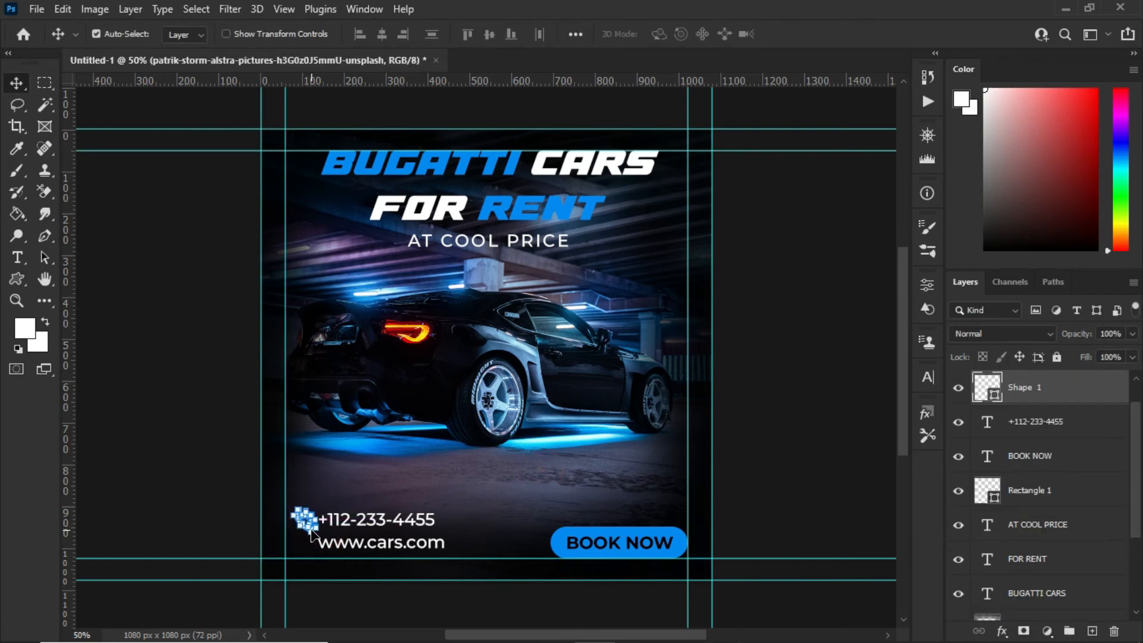
click(351, 499)
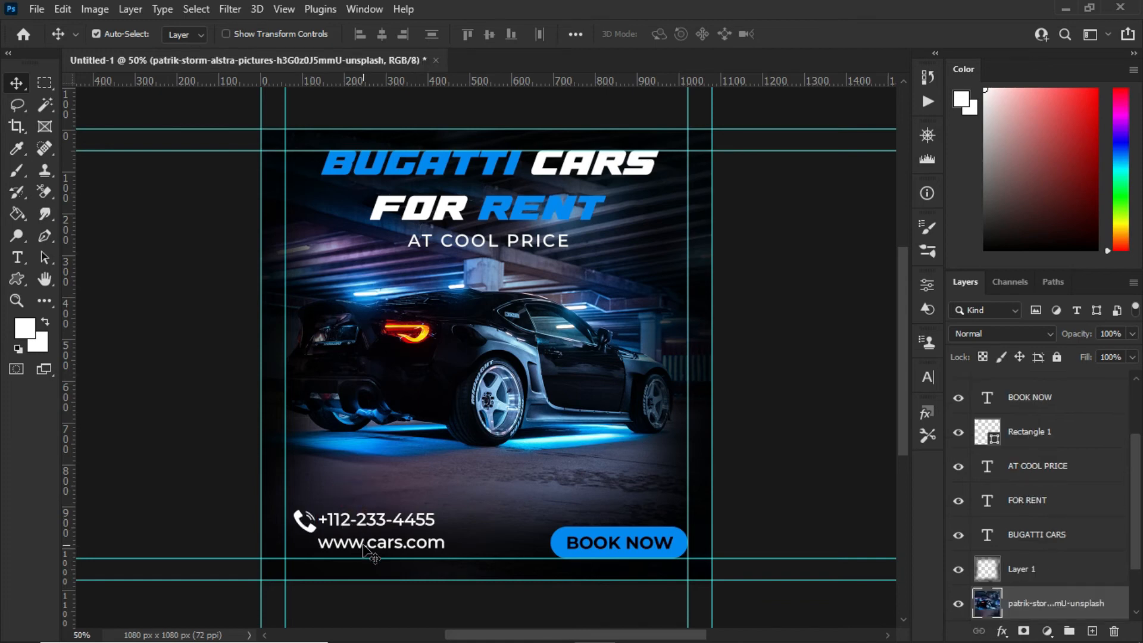
drag(361, 550, 364, 550)
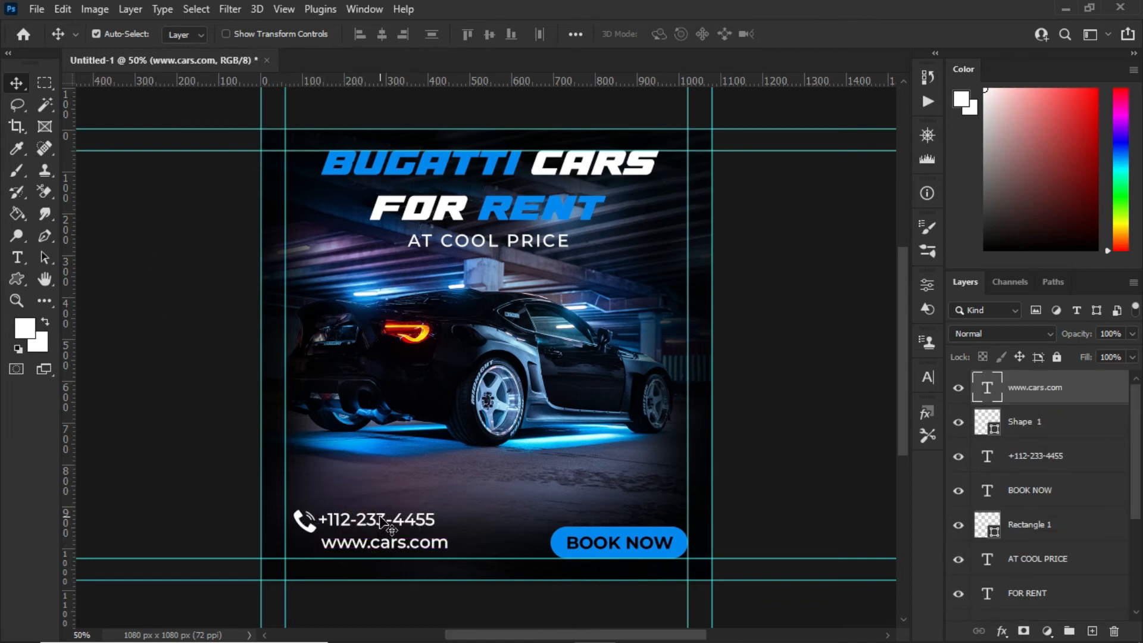
Step: Nudge the phone number down slightly and embed the globe image png (28) from the png folder under Pictures
drag(383, 518, 384, 520)
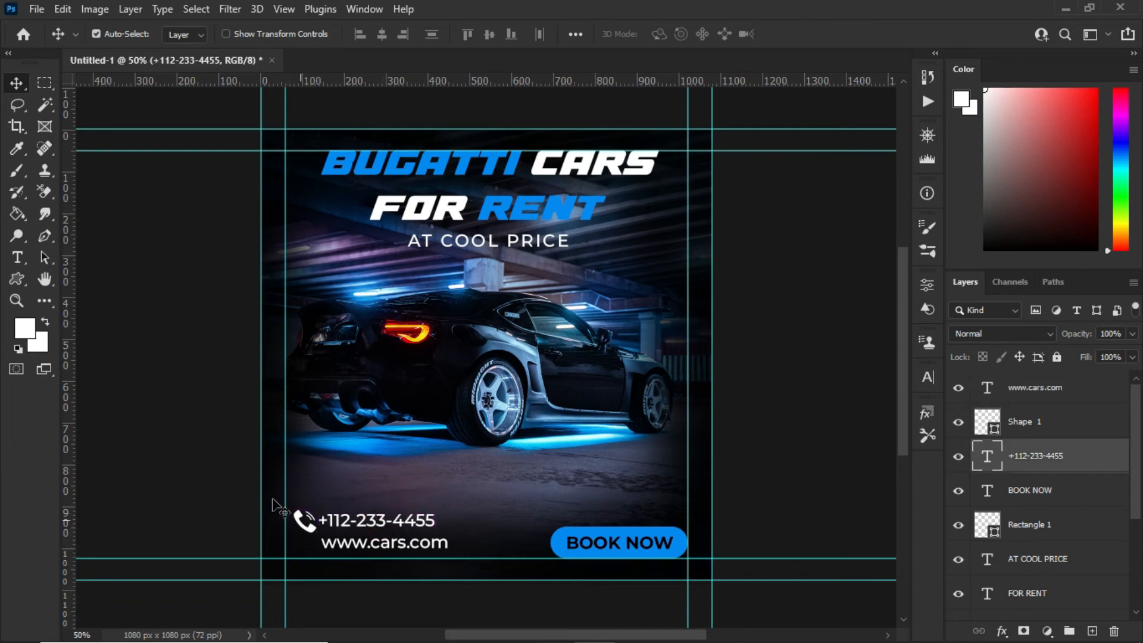
click(37, 9)
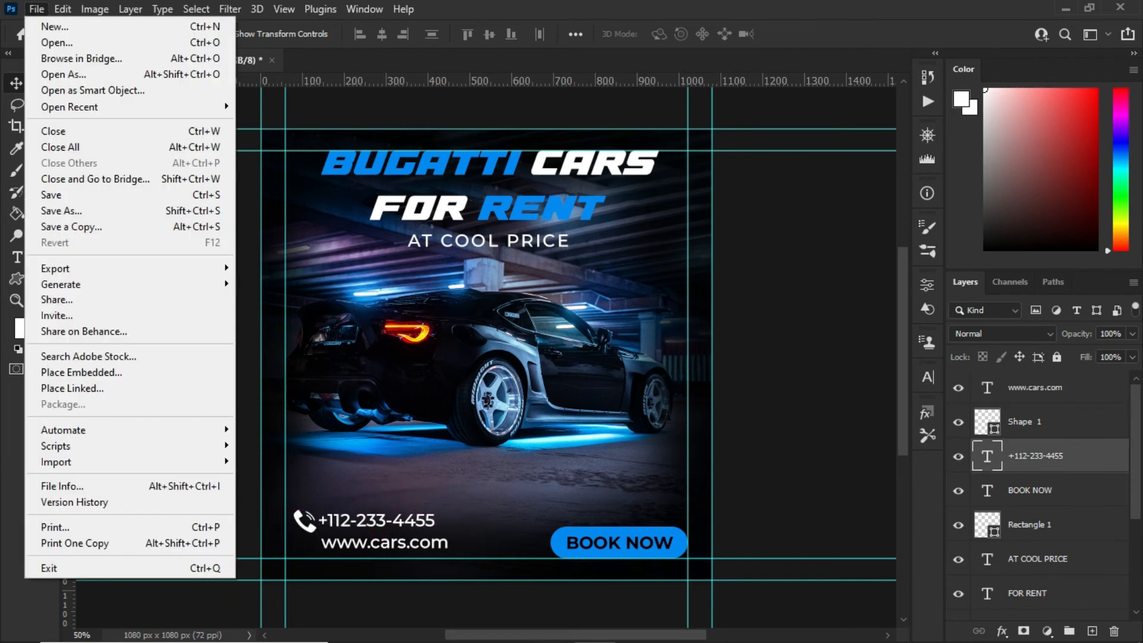
click(89, 370)
click(71, 256)
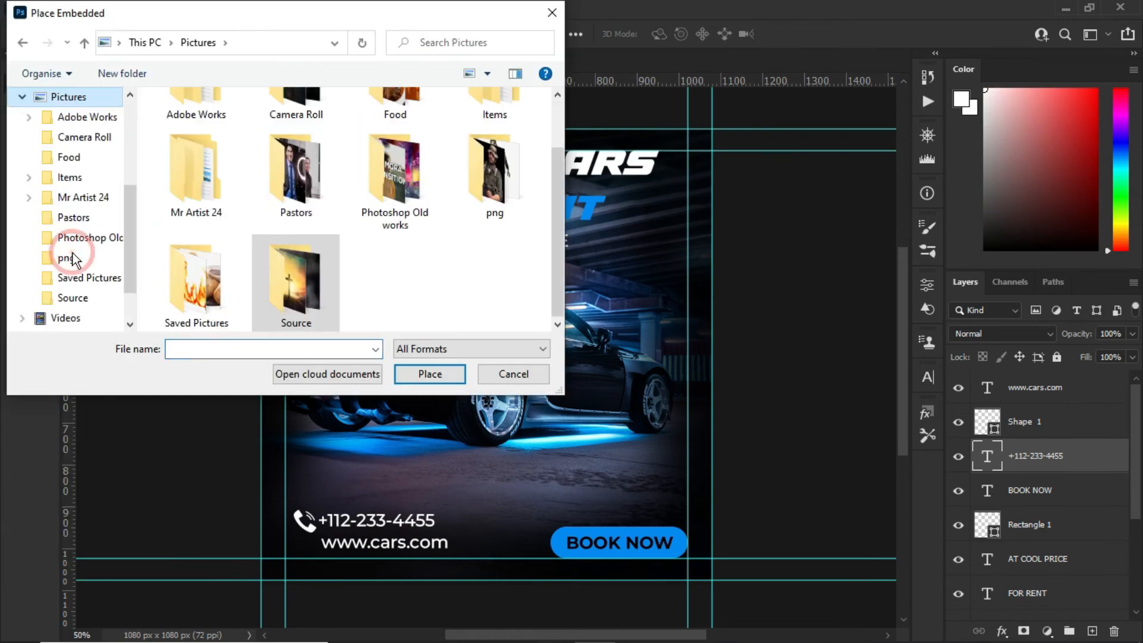
double_click(516, 203)
drag(558, 109, 564, 164)
click(494, 226)
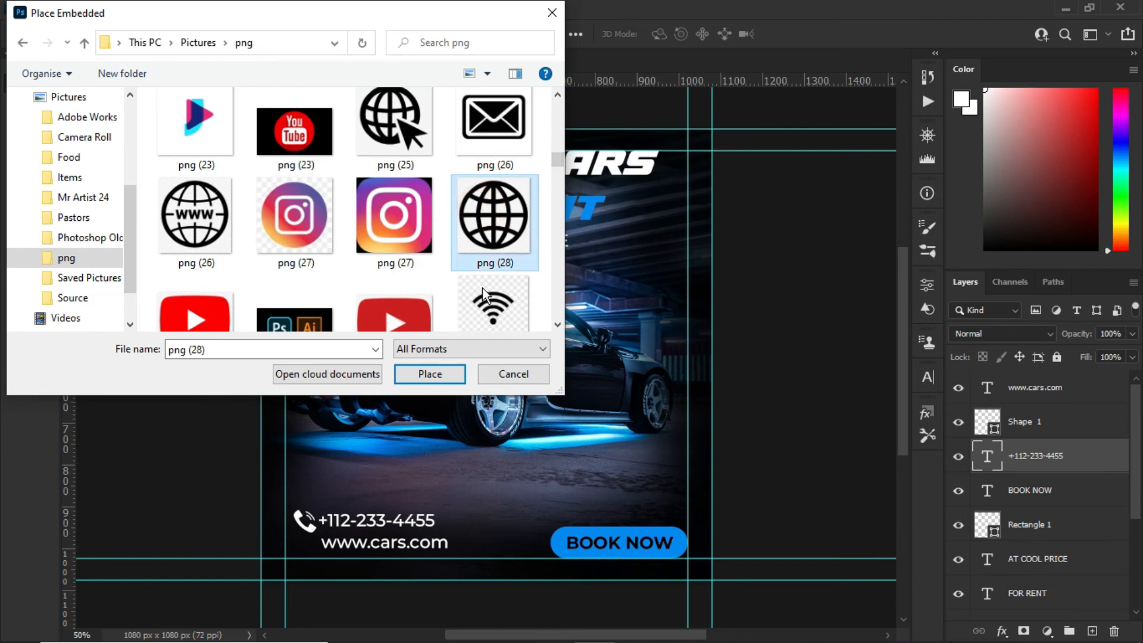
click(431, 375)
click(830, 34)
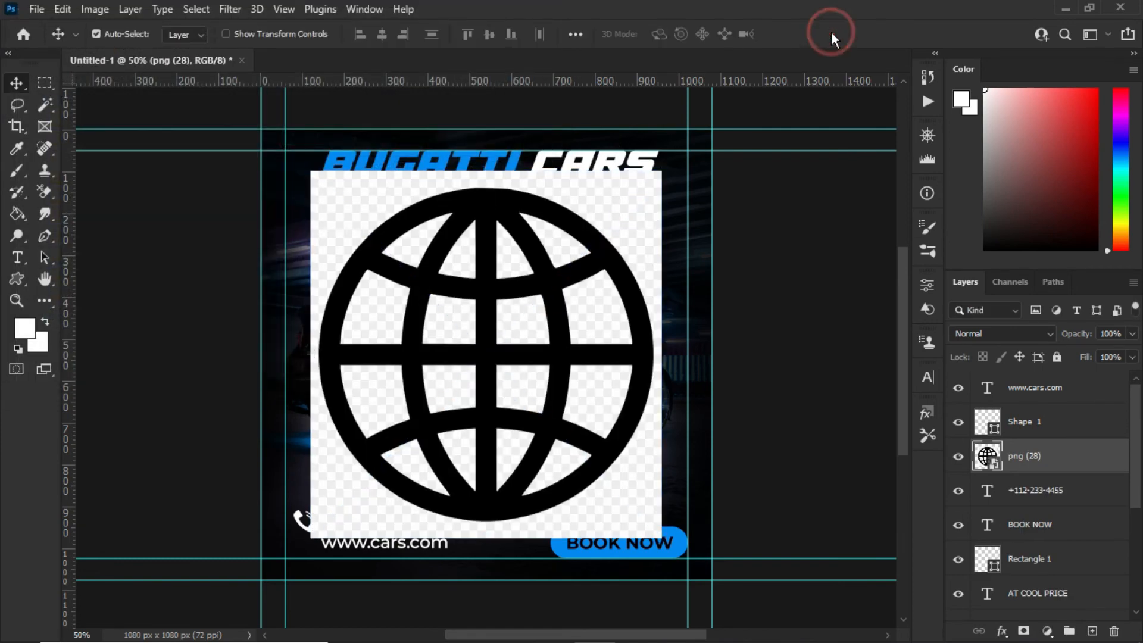
Step: Select the globe's black lines with the Magic Wand and mask the png (28) layer to them
click(44, 105)
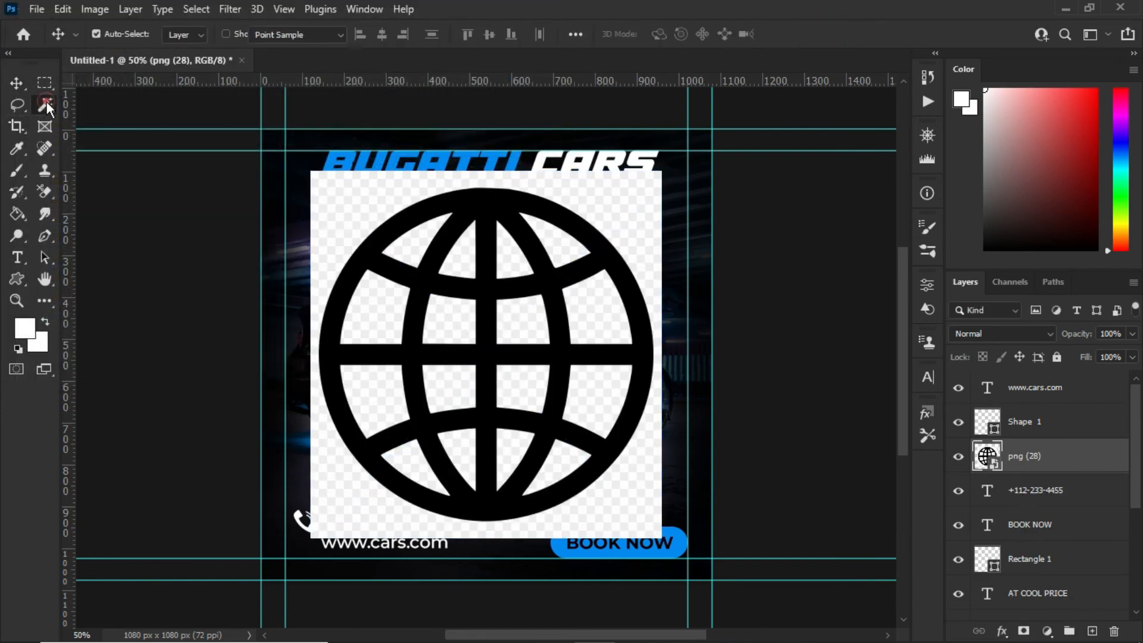
click(413, 221)
click(1023, 631)
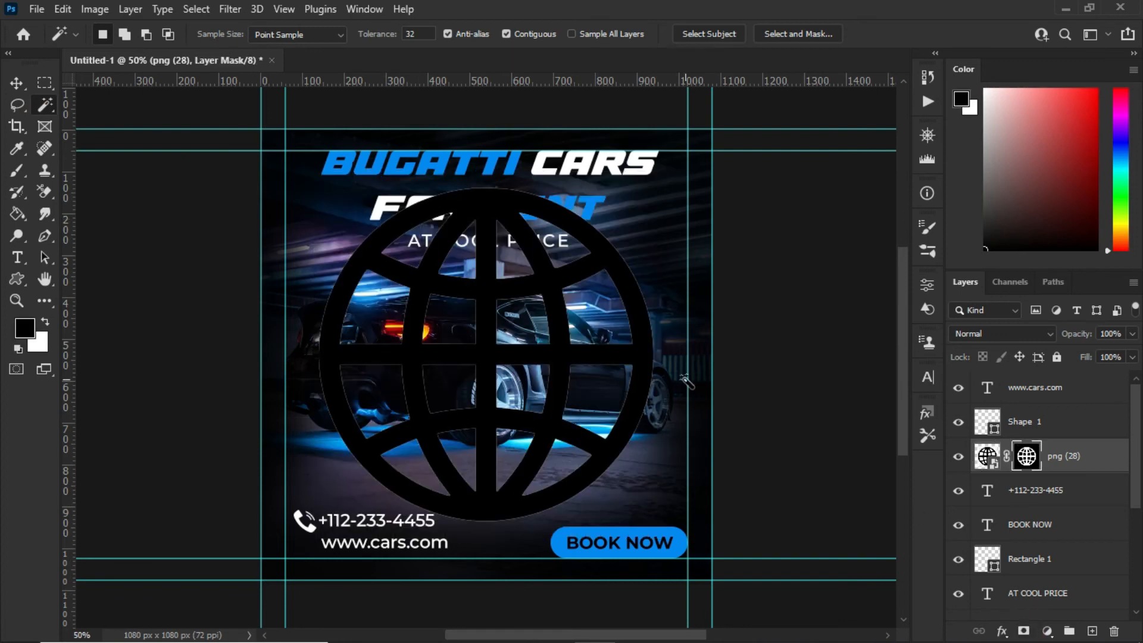
Step: Scale the masked globe down to about 12% and commit the transform
click(16, 83)
click(454, 208)
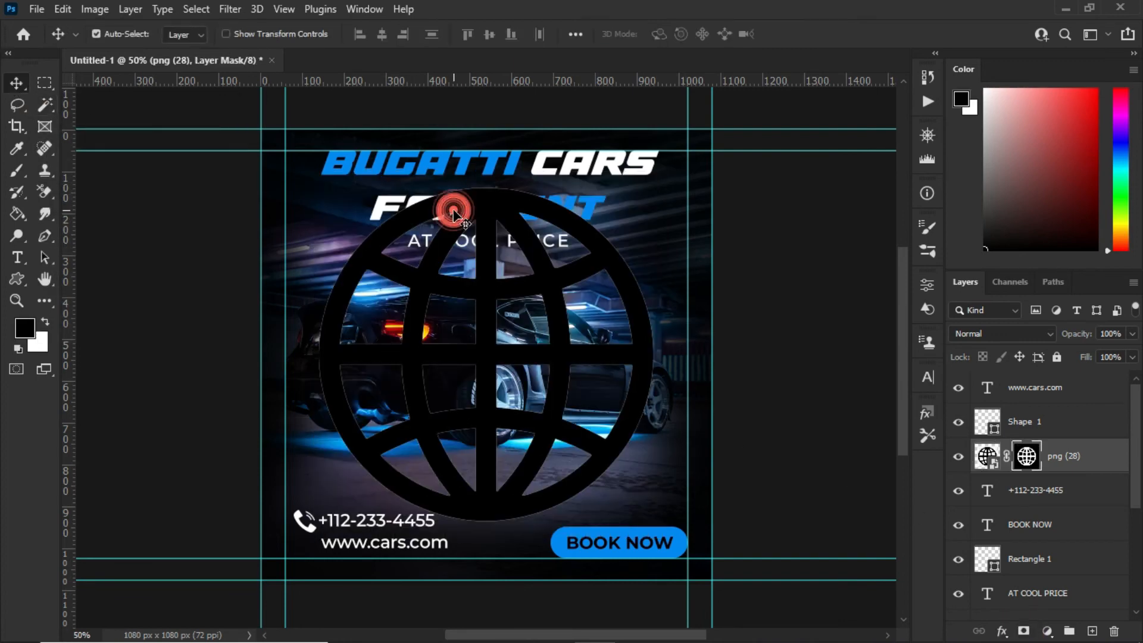
key(ctrl+t)
drag(313, 171, 550, 421)
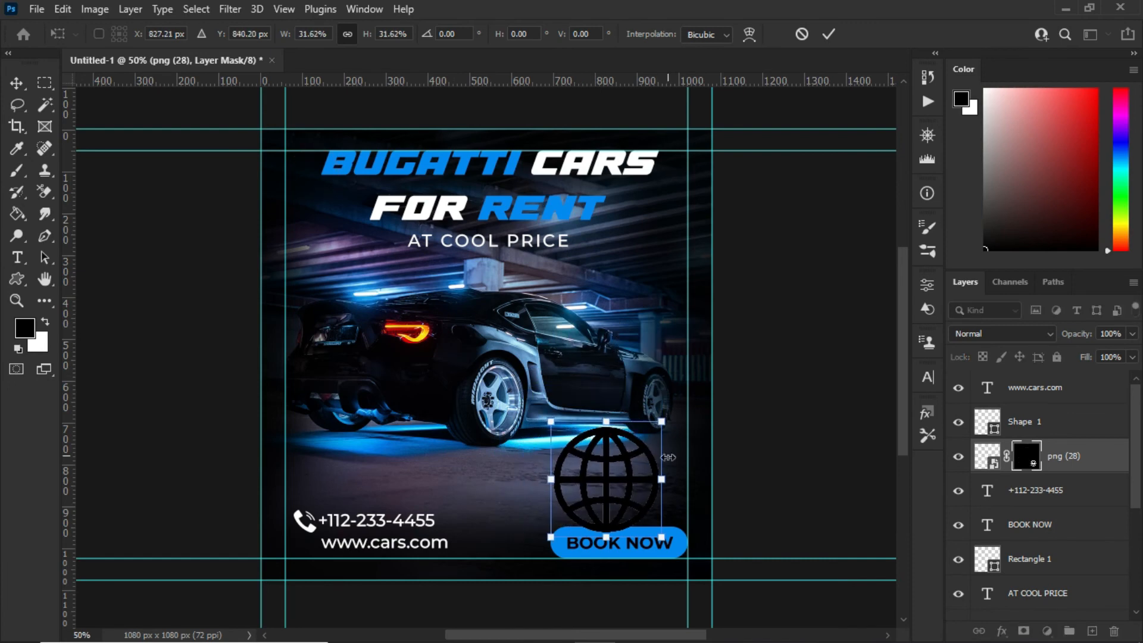
drag(664, 544, 594, 466)
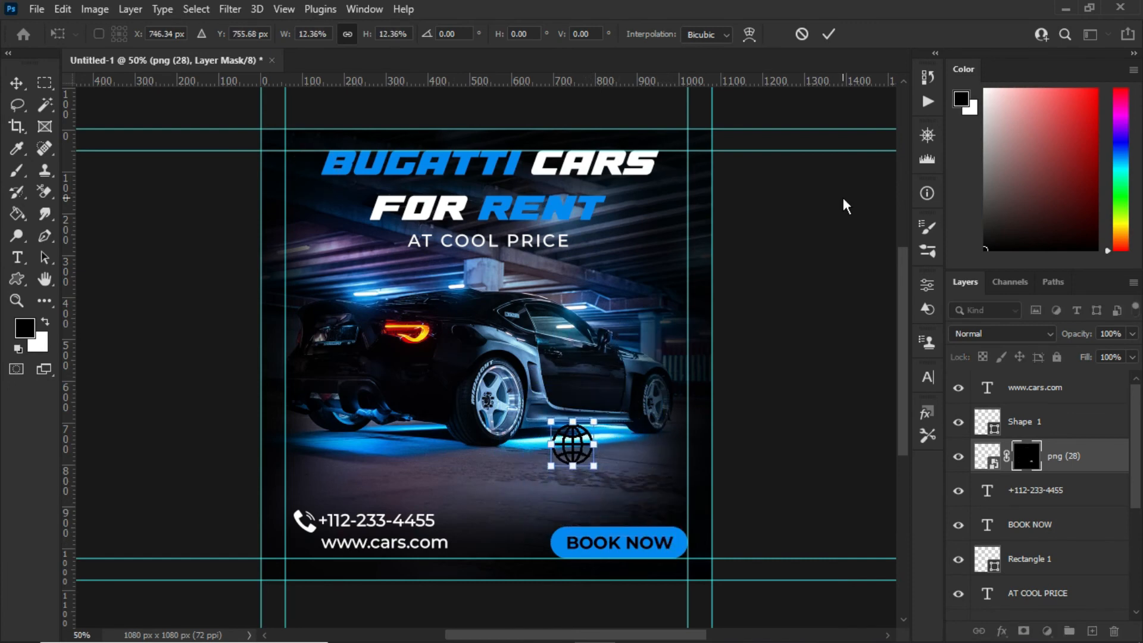
click(826, 36)
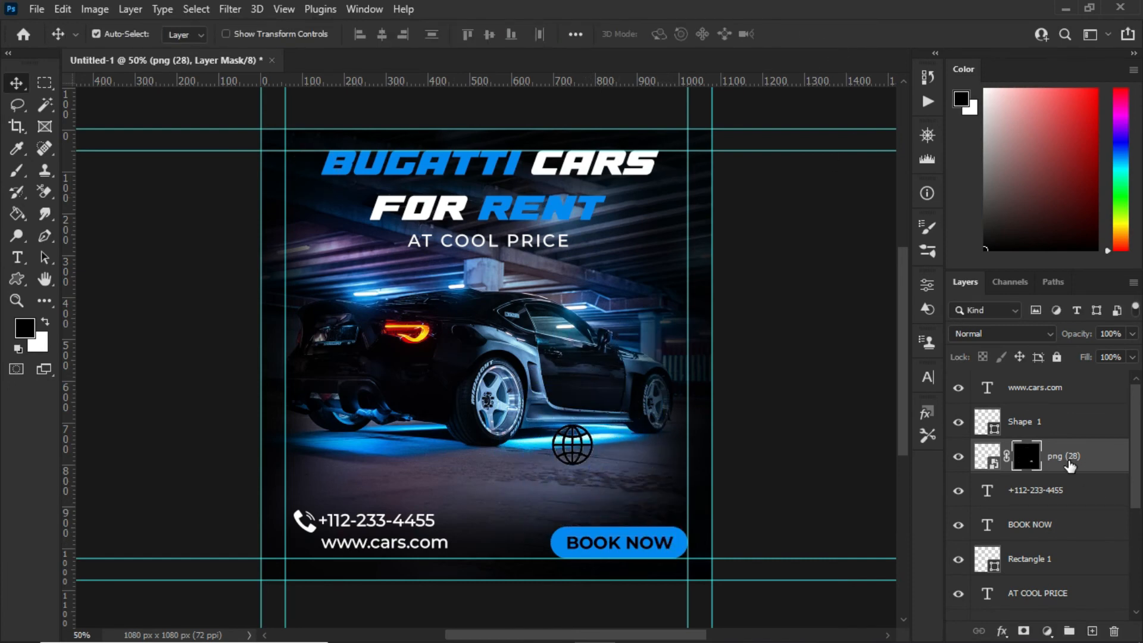
Step: Apply a white Color Overlay at 100% opacity to the globe layer
click(1001, 630)
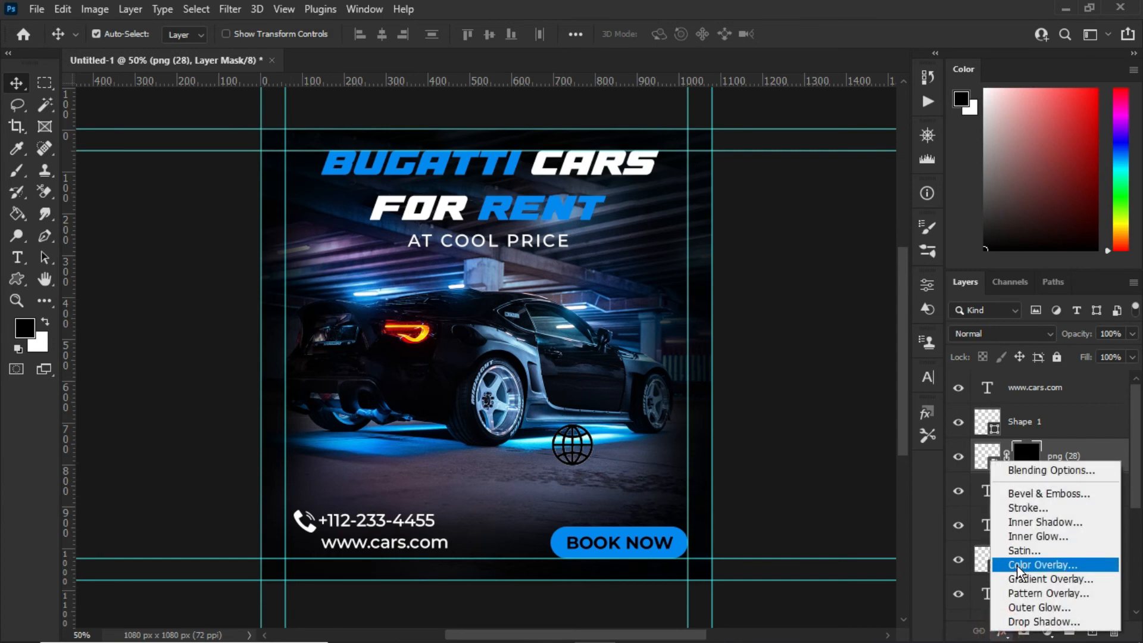
click(1016, 566)
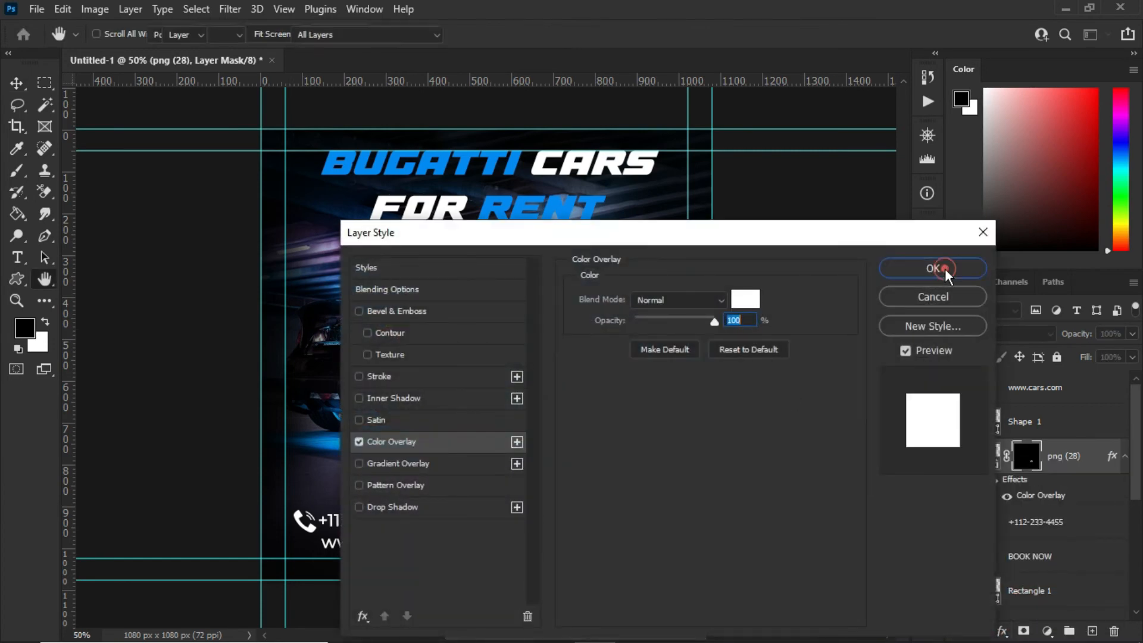
click(943, 269)
drag(583, 466, 314, 552)
key(ctrl+t)
key(Return)
key(ctrl+t)
key(Return)
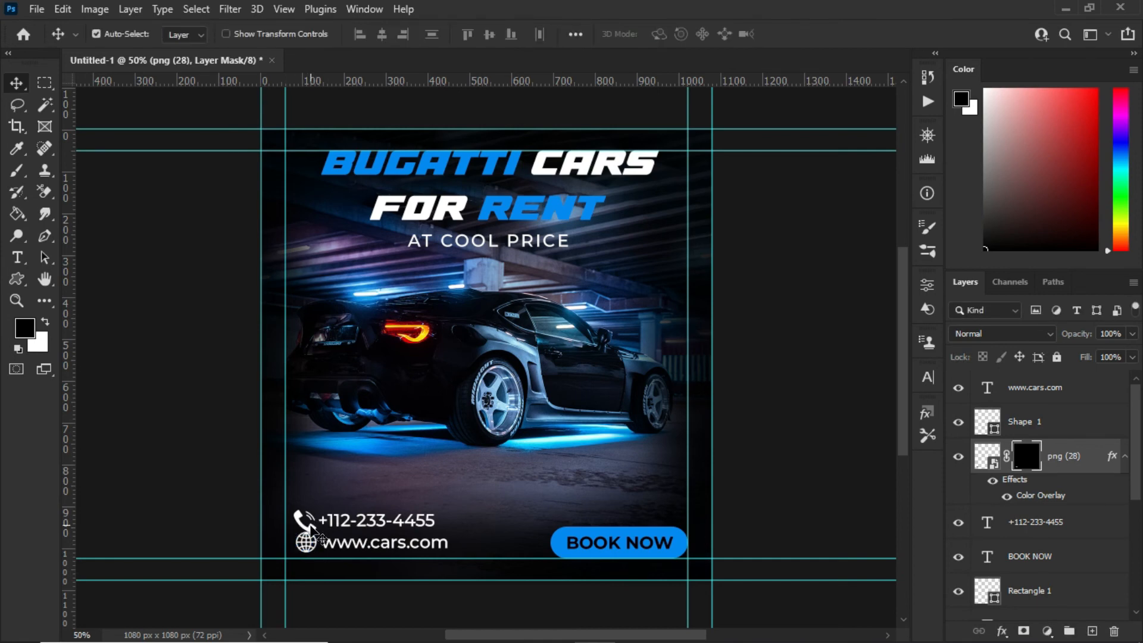
Step: Align both contact rows to the left inner guide and raise the phone row to widen the gap between them
click(310, 525)
click(339, 474)
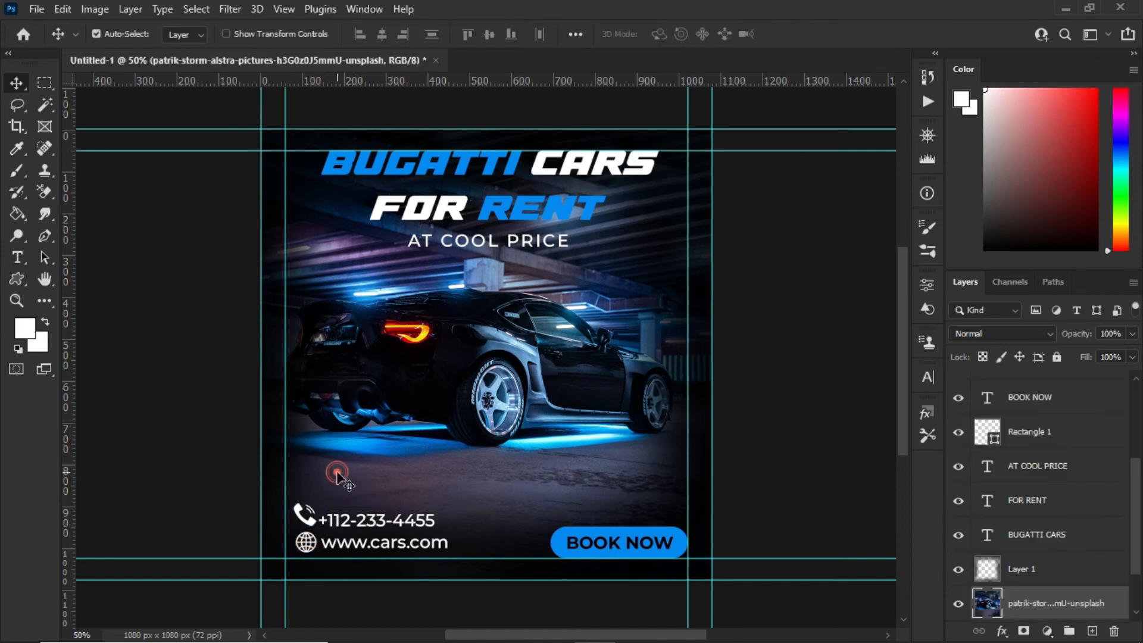
mouse_move(345, 521)
mouse_down()
mouse_move(304, 545)
mouse_move(296, 510)
mouse_move(335, 512)
mouse_move(349, 543)
mouse_up()
click(330, 510)
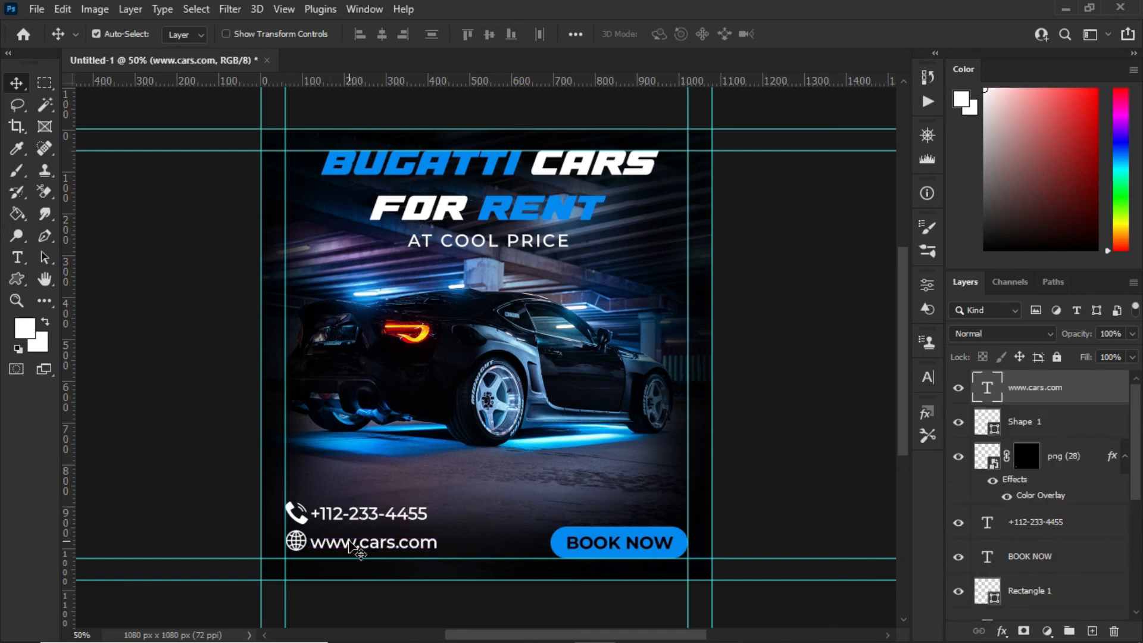
key(ctrl+t)
drag(437, 544, 427, 543)
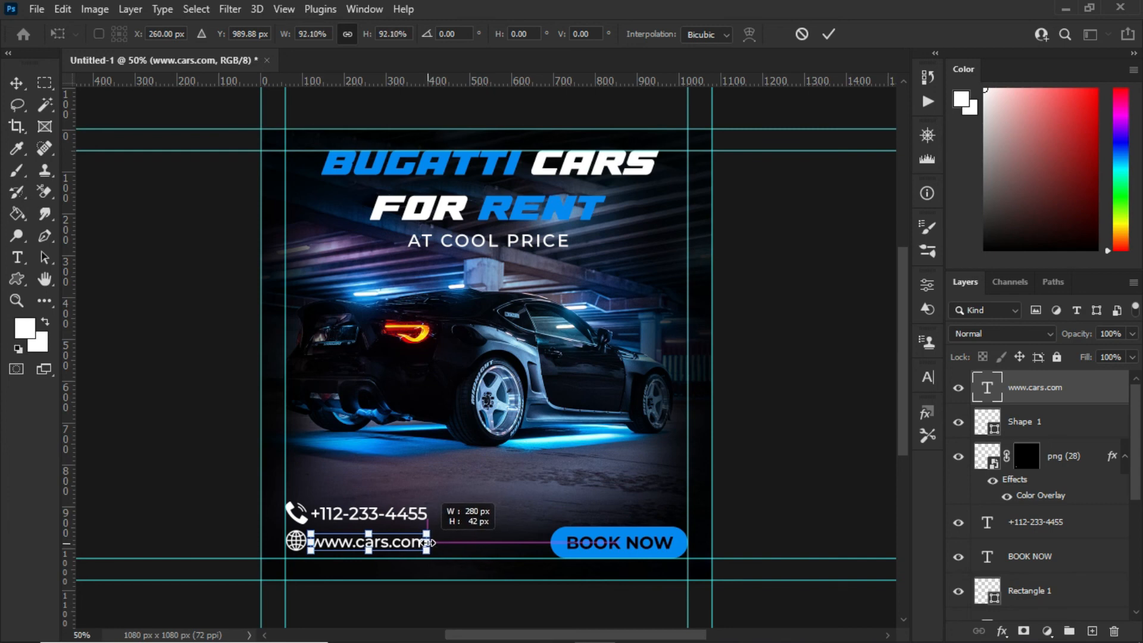
key(Return)
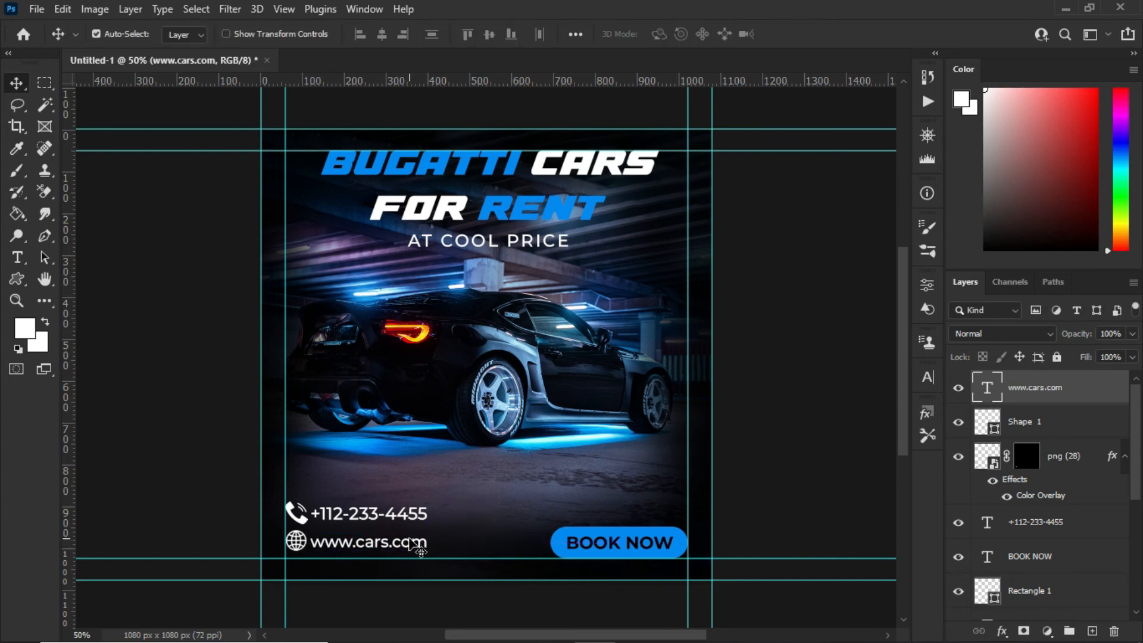
Step: Shrink the handset icon slightly beside the phone number and commit the transform
click(306, 521)
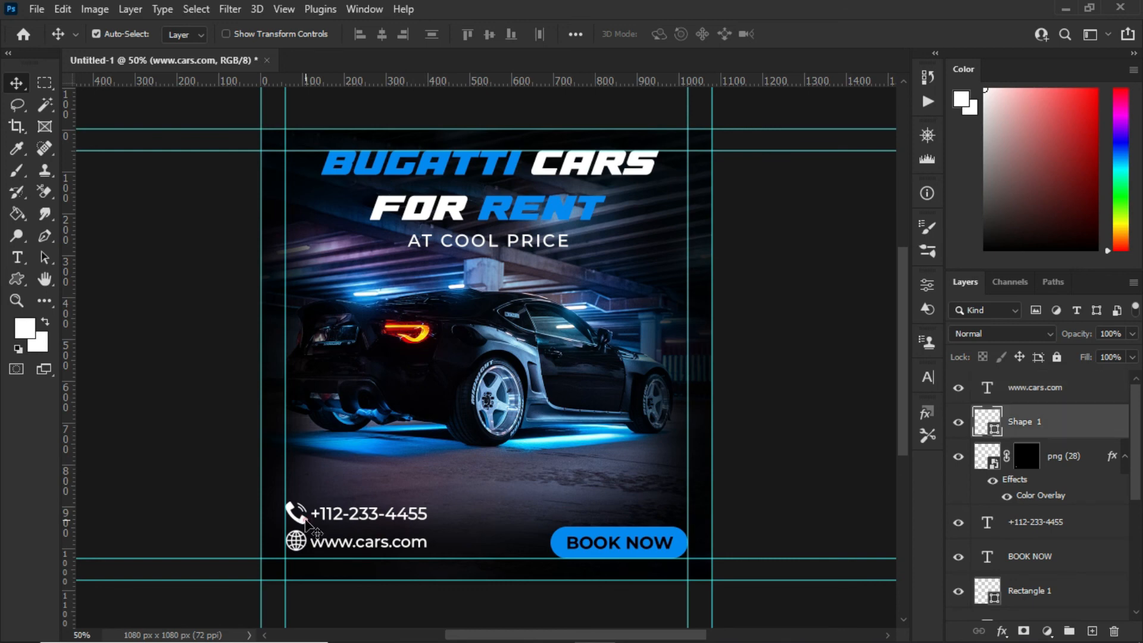
key(ctrl+t)
mouse_move(308, 524)
mouse_down()
mouse_move(301, 507)
mouse_move(296, 517)
mouse_up()
key(Return)
click(322, 485)
click(335, 478)
click(320, 480)
click(335, 478)
Step: Convert the masked globe layer png (28) with its color overlay to a smart object
scroll(1057, 413, up, 5)
right_click(1053, 456)
click(887, 492)
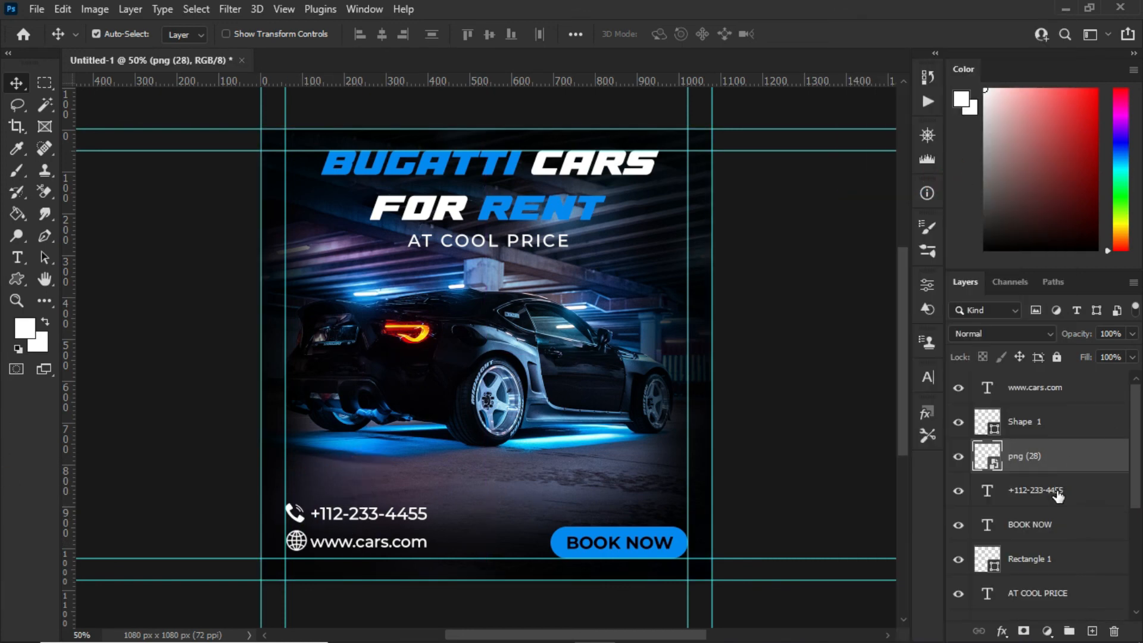
Step: Scale the four contact text and icon layers together to about 87% and move them down 33 px onto the lower inner guide
shift+click(1042, 386)
click(1062, 493)
ctrl+click(1059, 457)
ctrl+click(1057, 423)
ctrl+click(1053, 390)
click(226, 34)
click(196, 9)
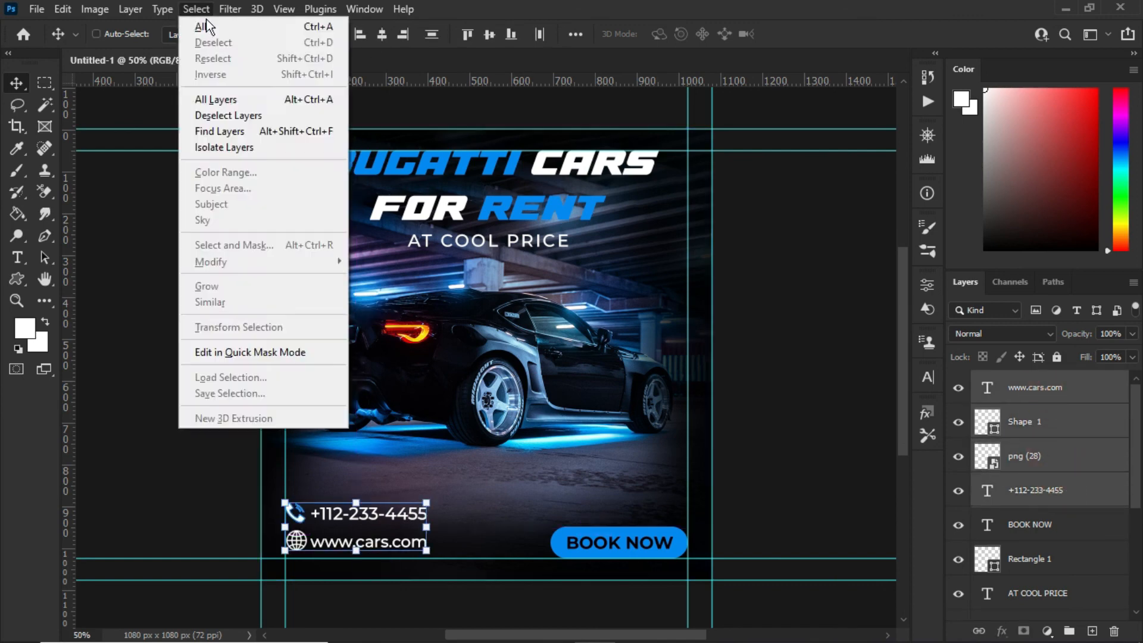
click(204, 26)
drag(426, 551, 408, 544)
drag(372, 538, 372, 552)
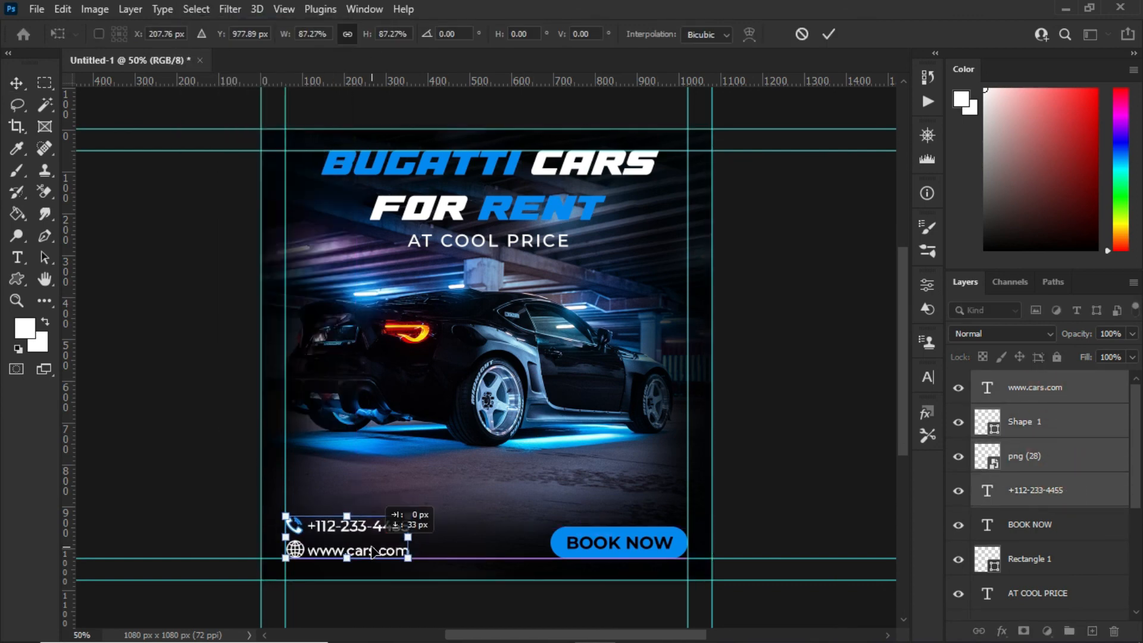
click(828, 34)
Step: Hide the transform controls and deselect the contact detail layers
click(225, 34)
click(196, 10)
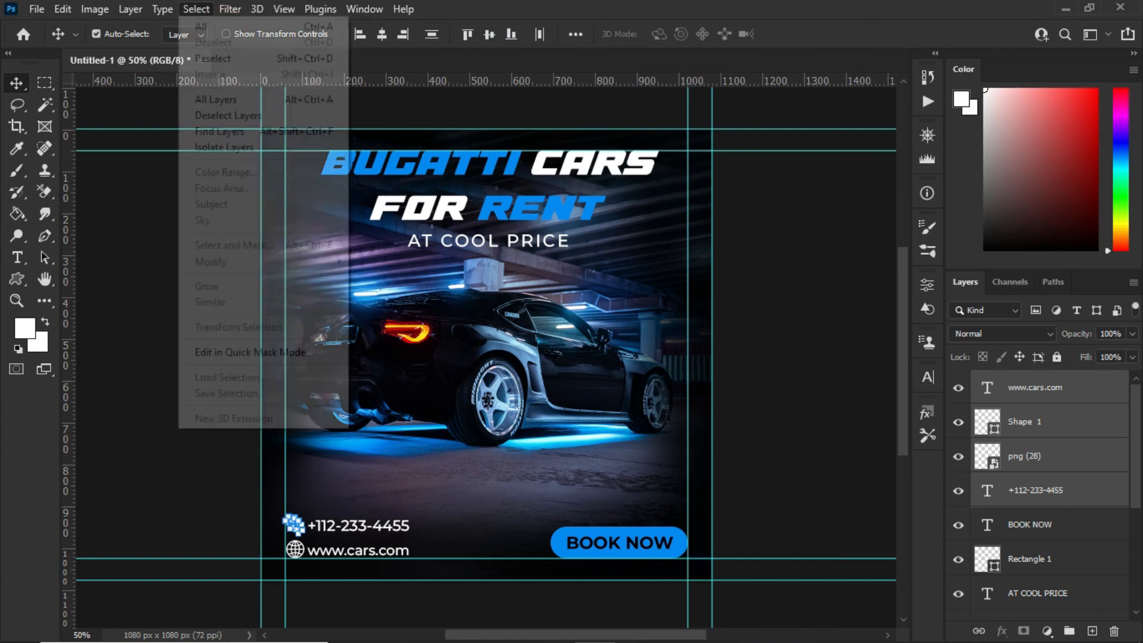
click(487, 503)
click(487, 508)
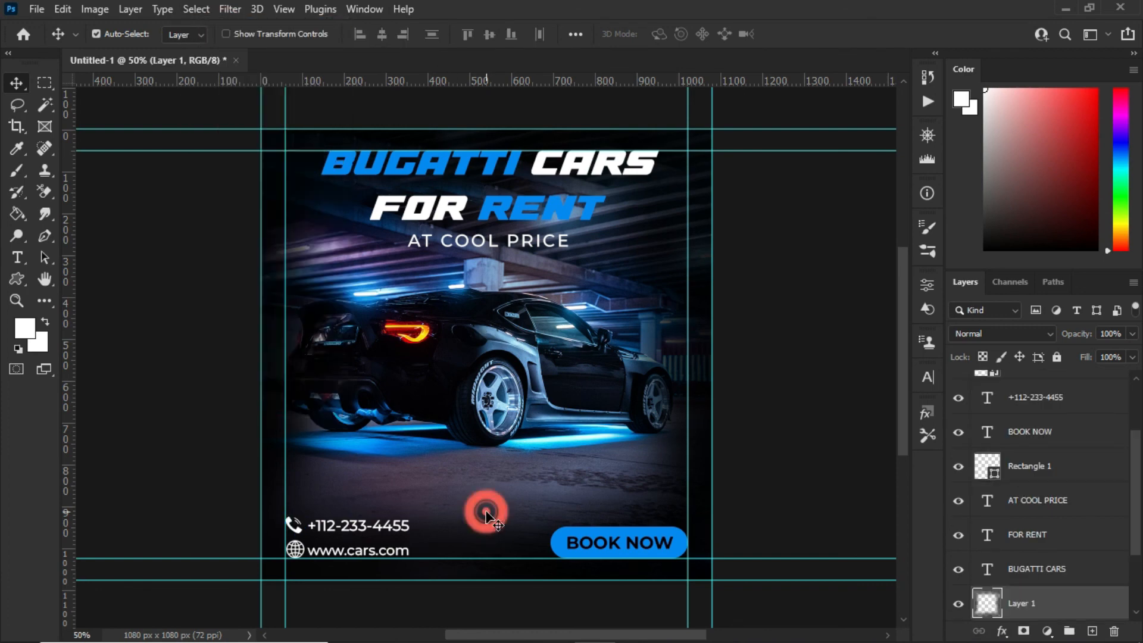
Step: Move the blue button shape up and left off the BOOK NOW label and resize it from its lower right corner
drag(631, 540, 601, 511)
click(17, 279)
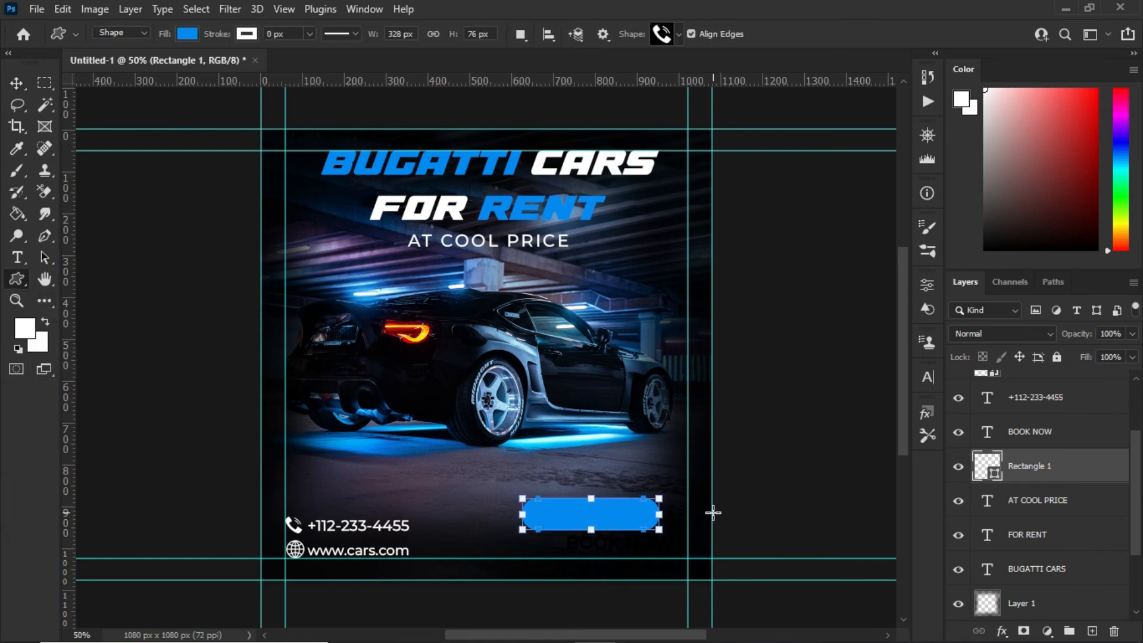
mouse_move(659, 531)
mouse_down()
mouse_move(625, 530)
mouse_move(682, 541)
mouse_move(660, 539)
mouse_move(672, 541)
mouse_up()
key(v)
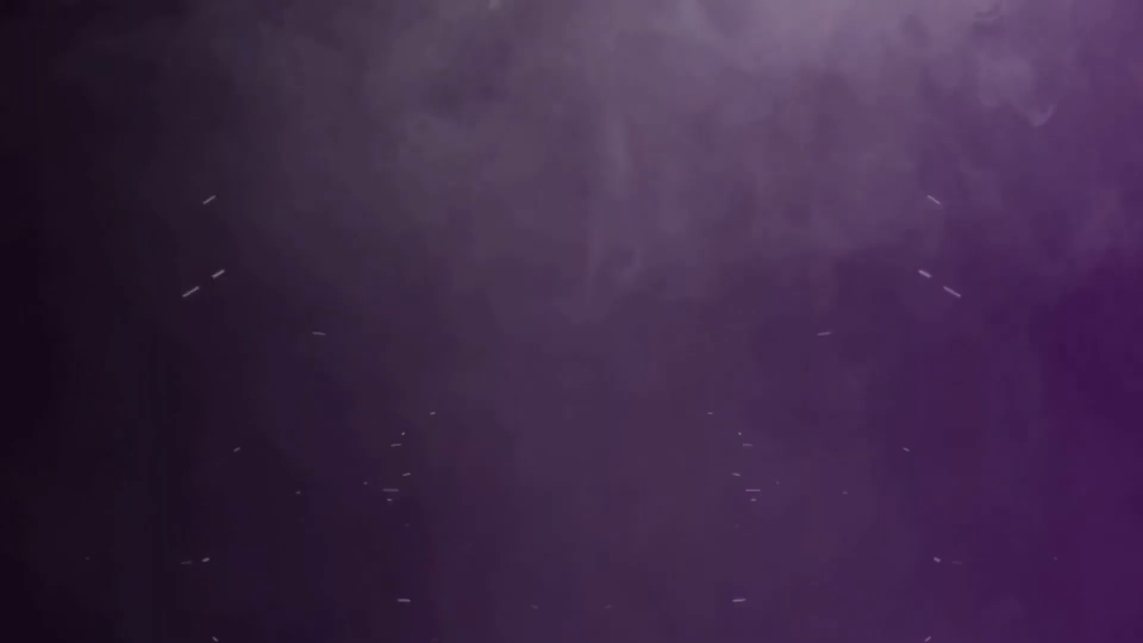